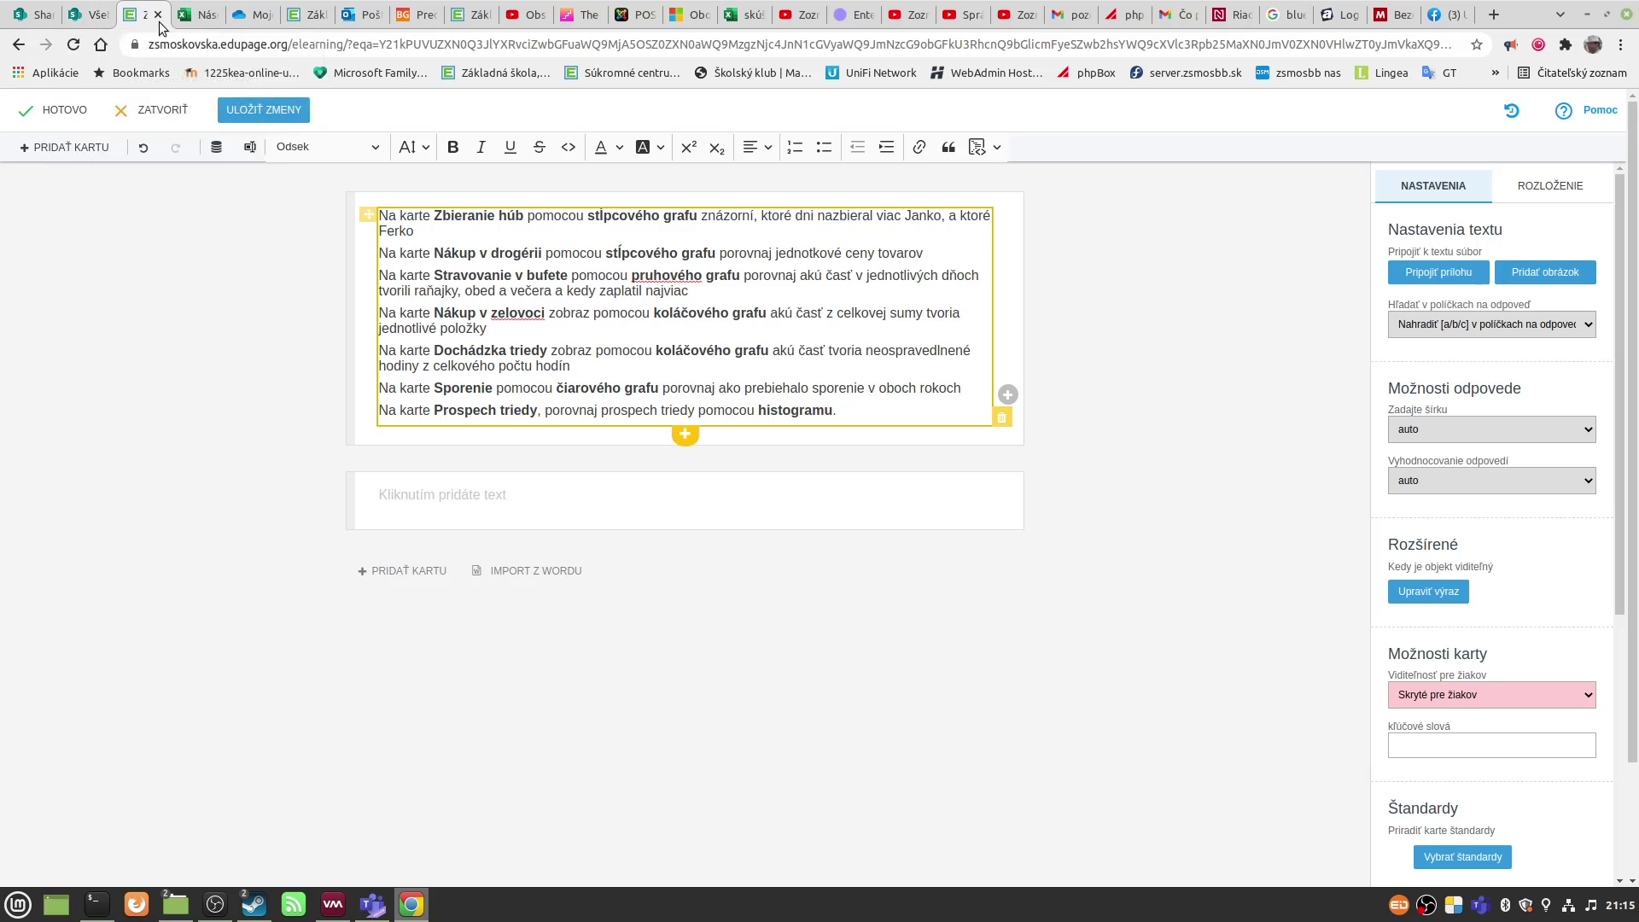
# Step: Switch to the Excel workbook, insert a clustered column chart from A1:C8 on the Zbieranie húb sheet and move it closer to the table
pyautogui.click(193, 18)
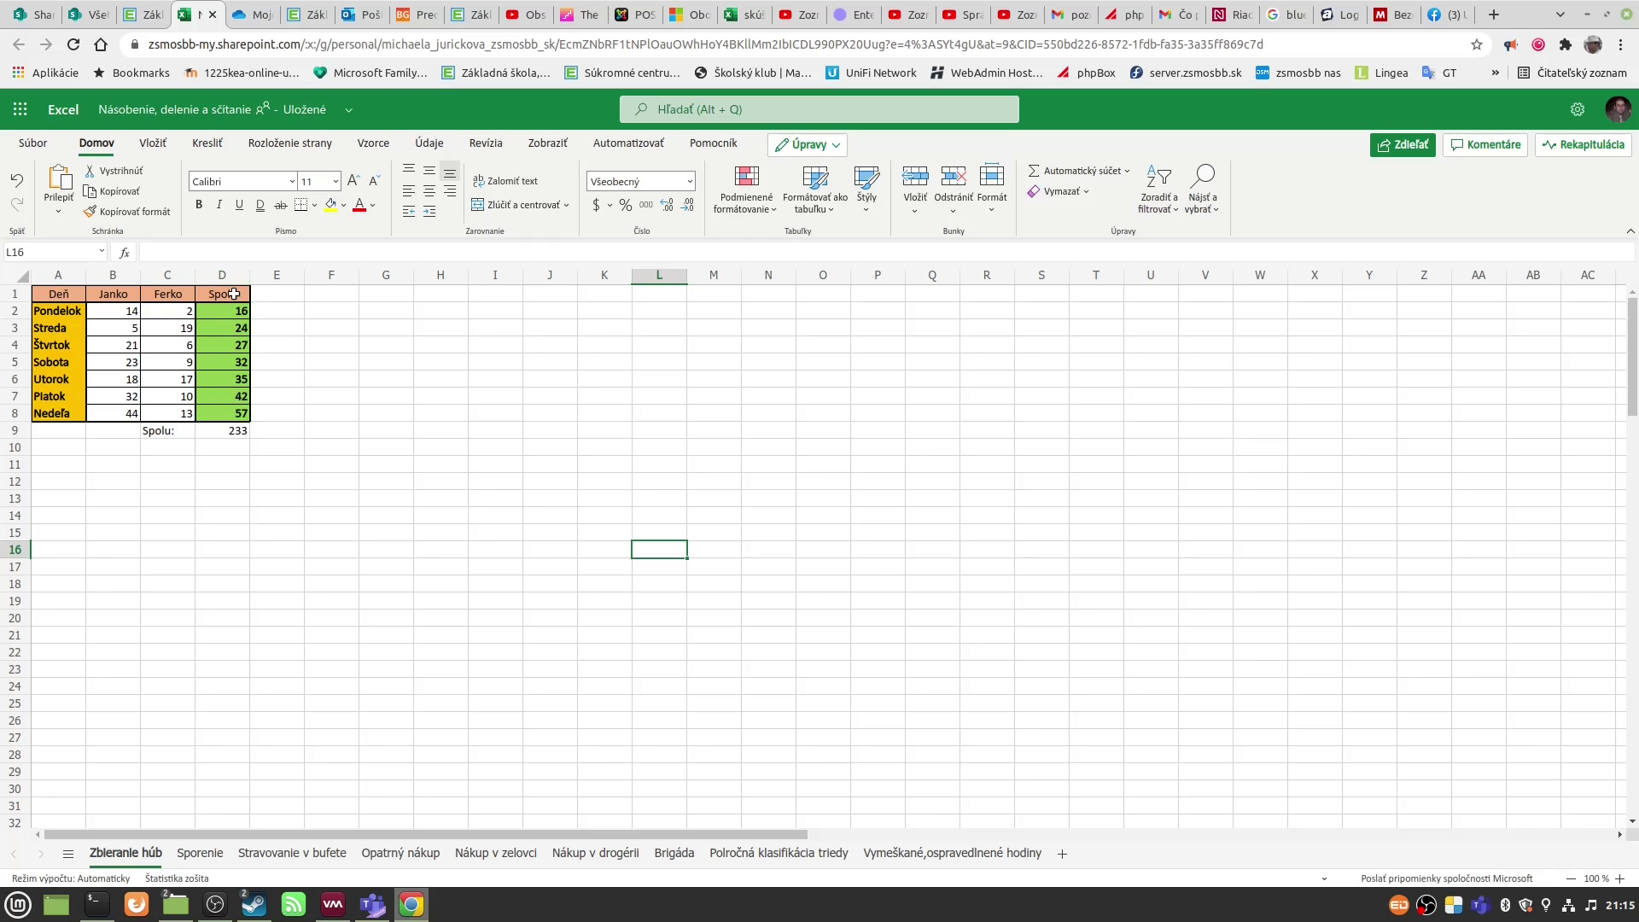
pyautogui.moveTo(58, 294); pyautogui.dragTo(185, 413)
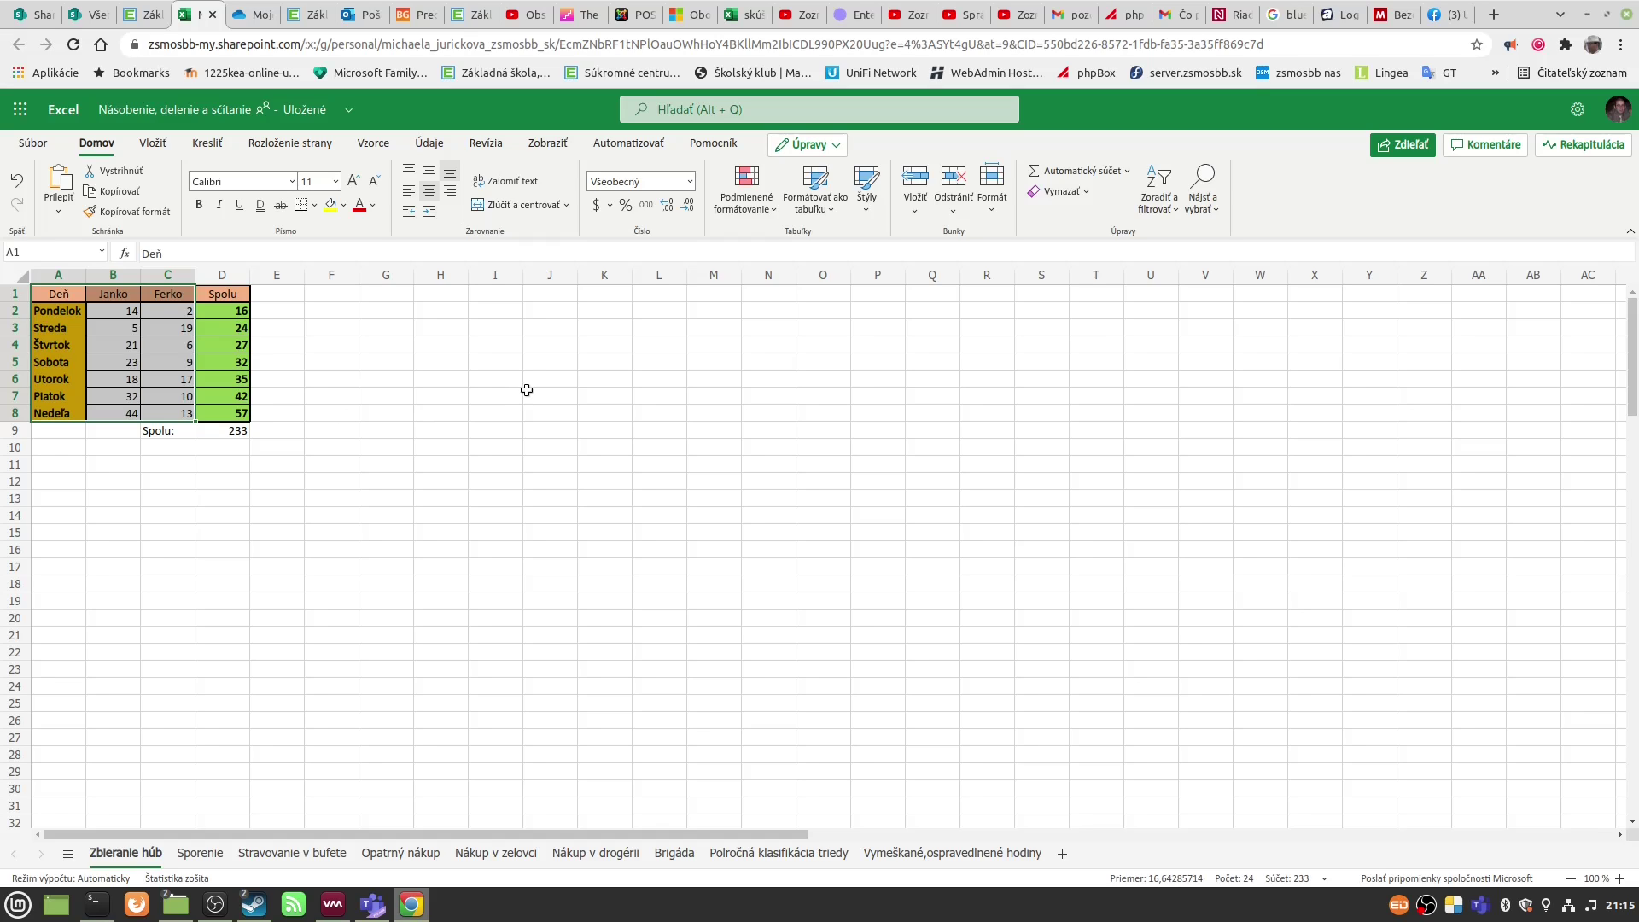
pyautogui.click(154, 143)
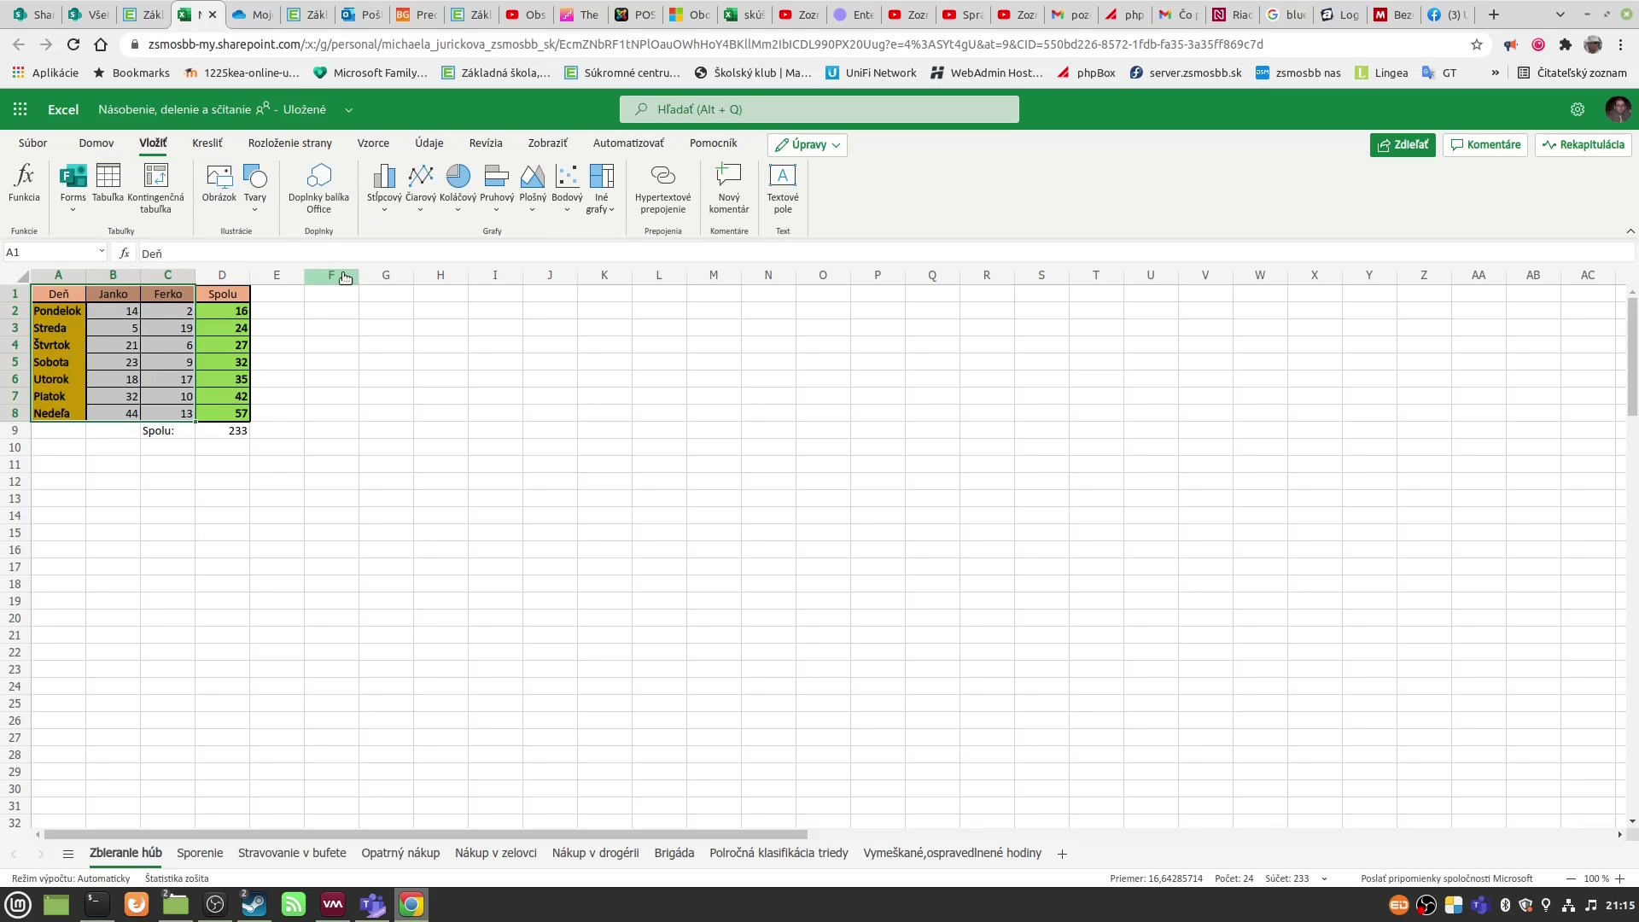
pyautogui.click(385, 208)
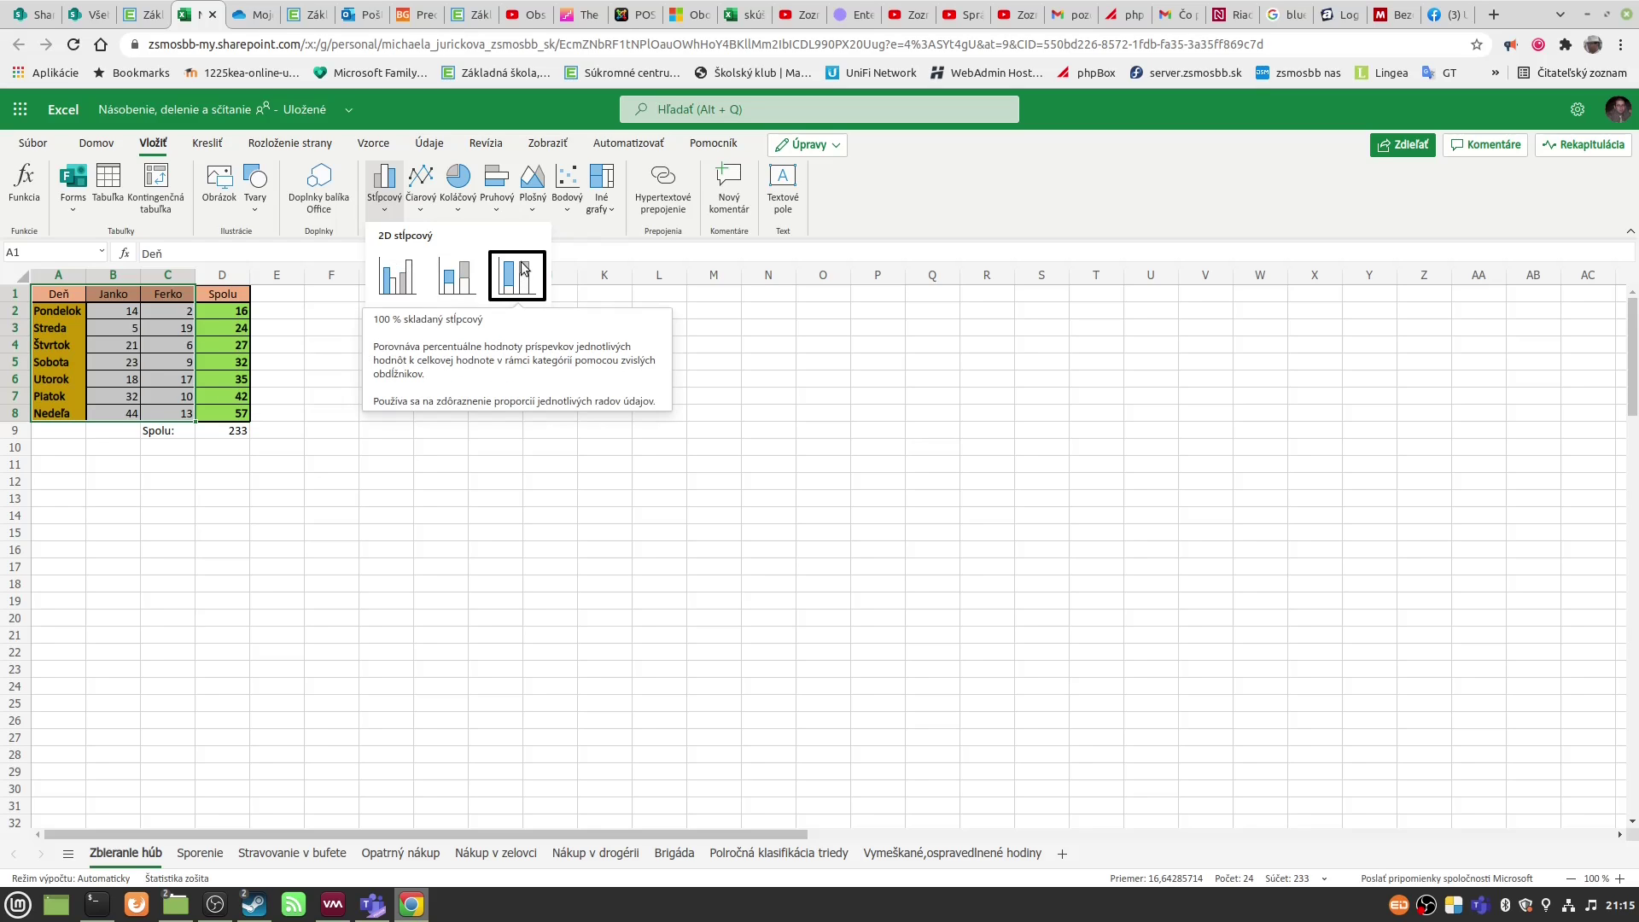
pyautogui.click(400, 278)
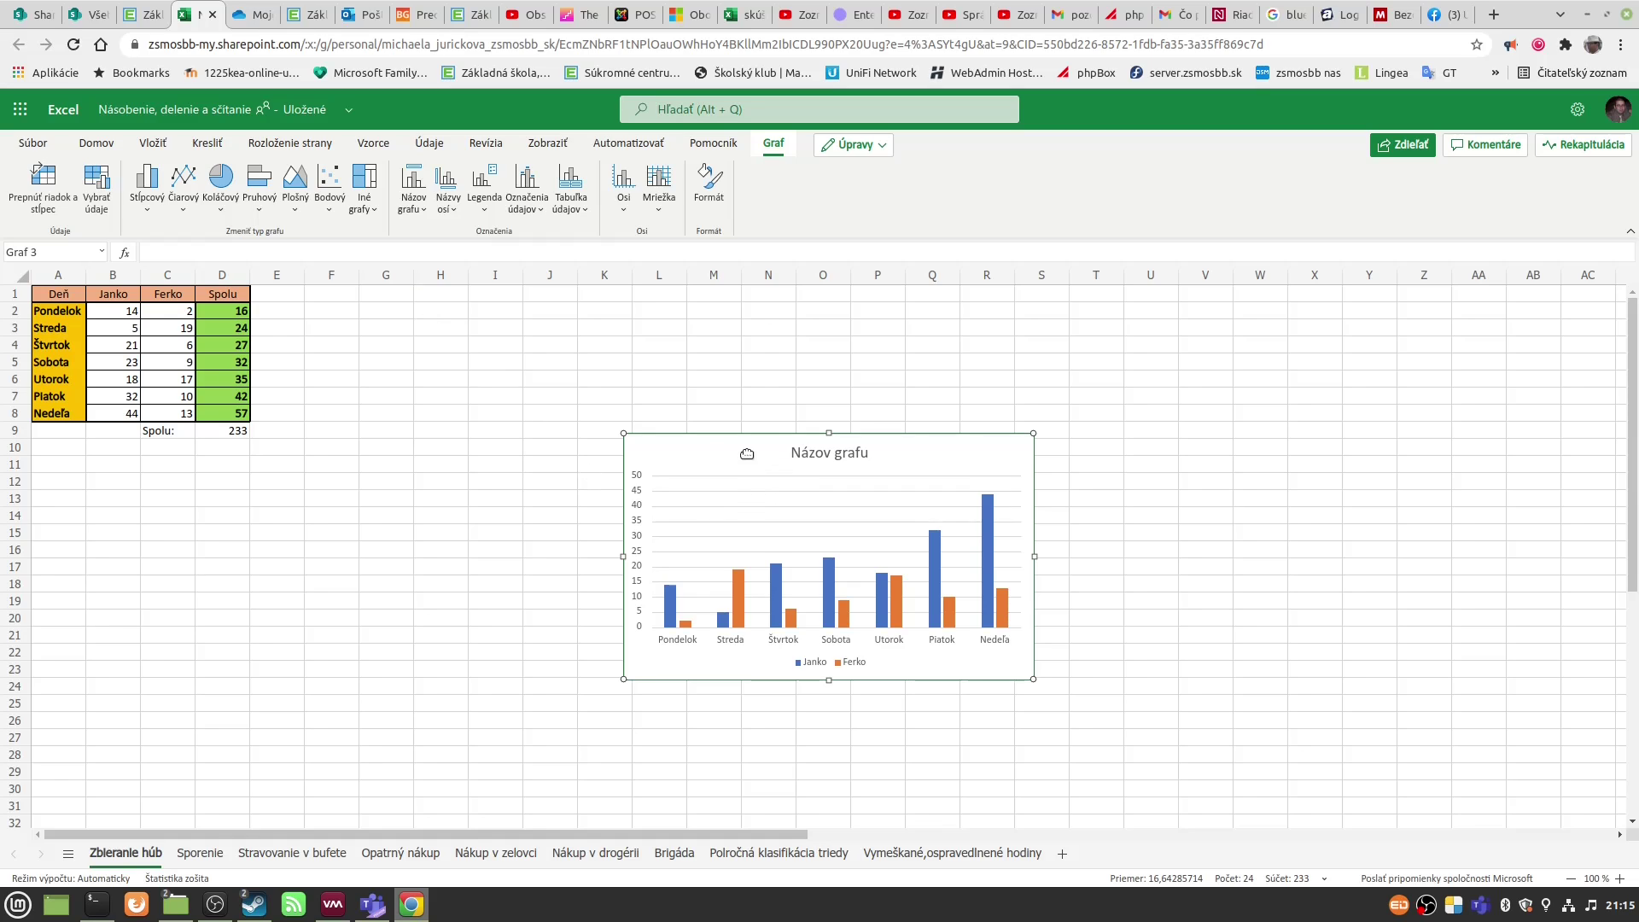
pyautogui.moveTo(747, 454); pyautogui.dragTo(613, 354)
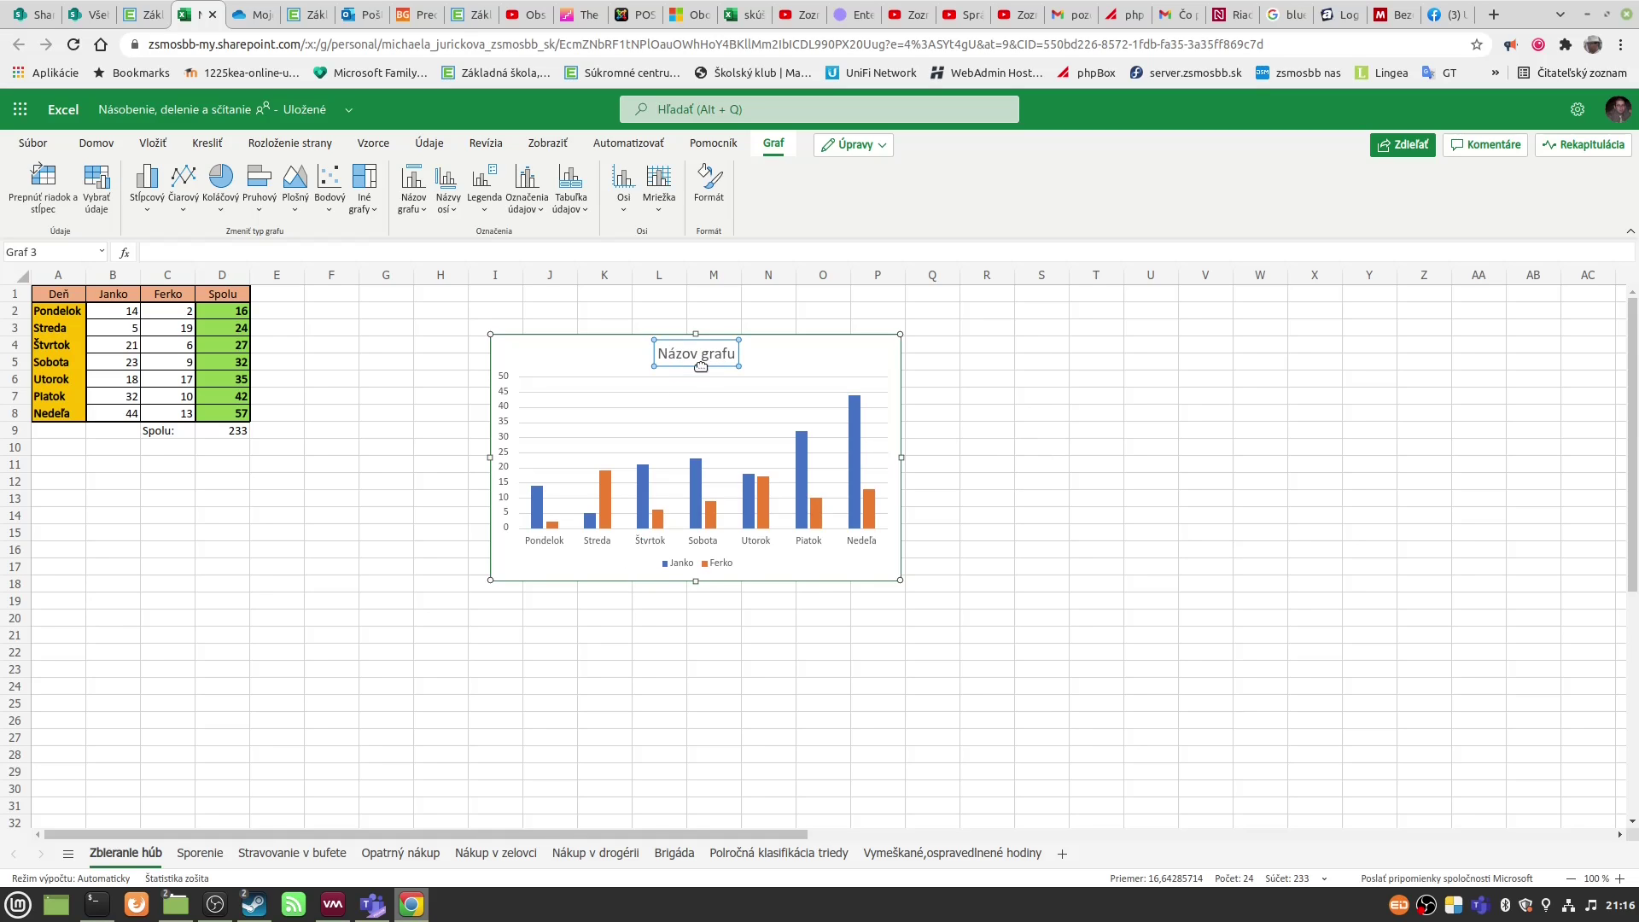
# Step: Set the title of the mushroom-picking column chart to "Kto nazbieral viac"
pyautogui.click(727, 355)
pyautogui.doubleClick(722, 356)
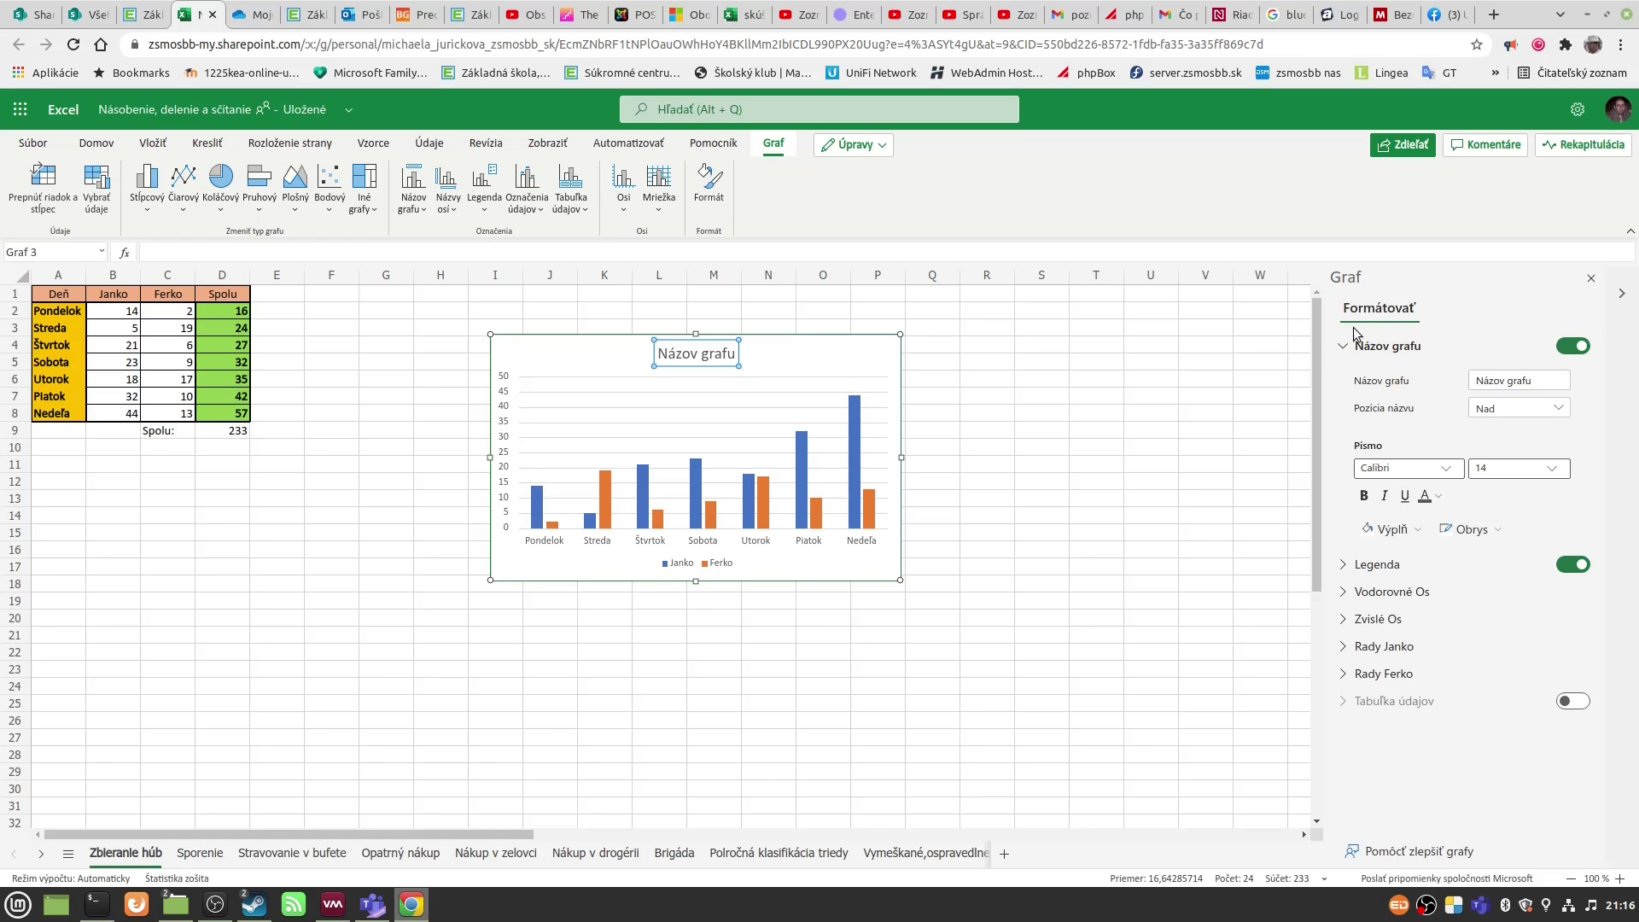
pyautogui.click(1539, 379)
pyautogui.moveTo(1539, 379); pyautogui.dragTo(1404, 365)
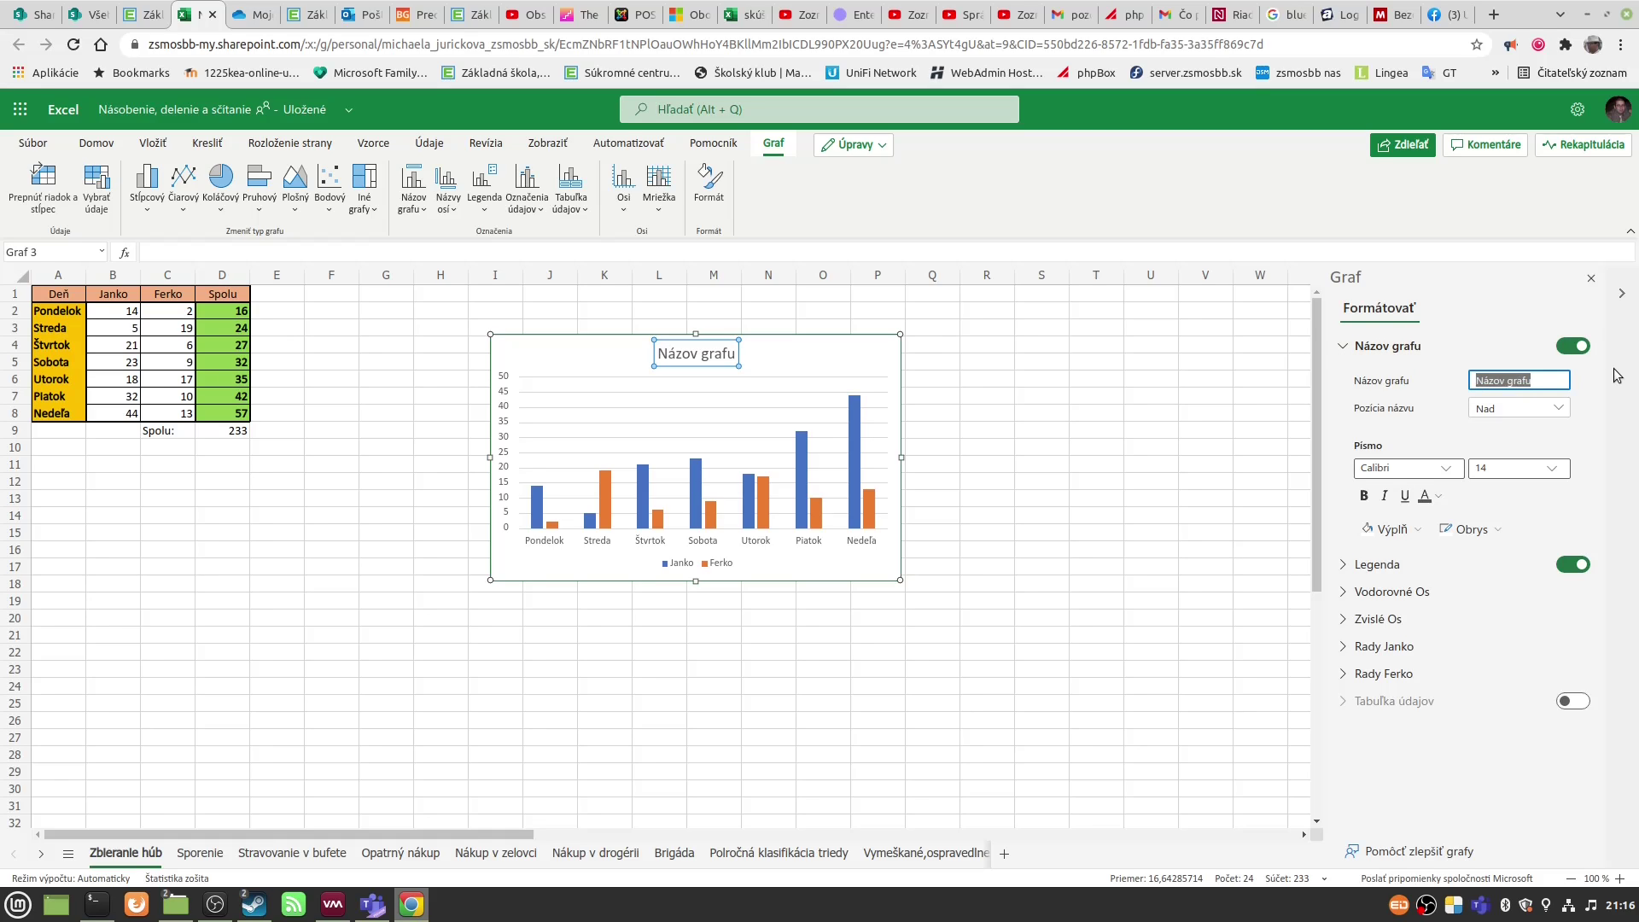
pyautogui.write('Kto nazbieral viac')
pyautogui.click(1056, 403)
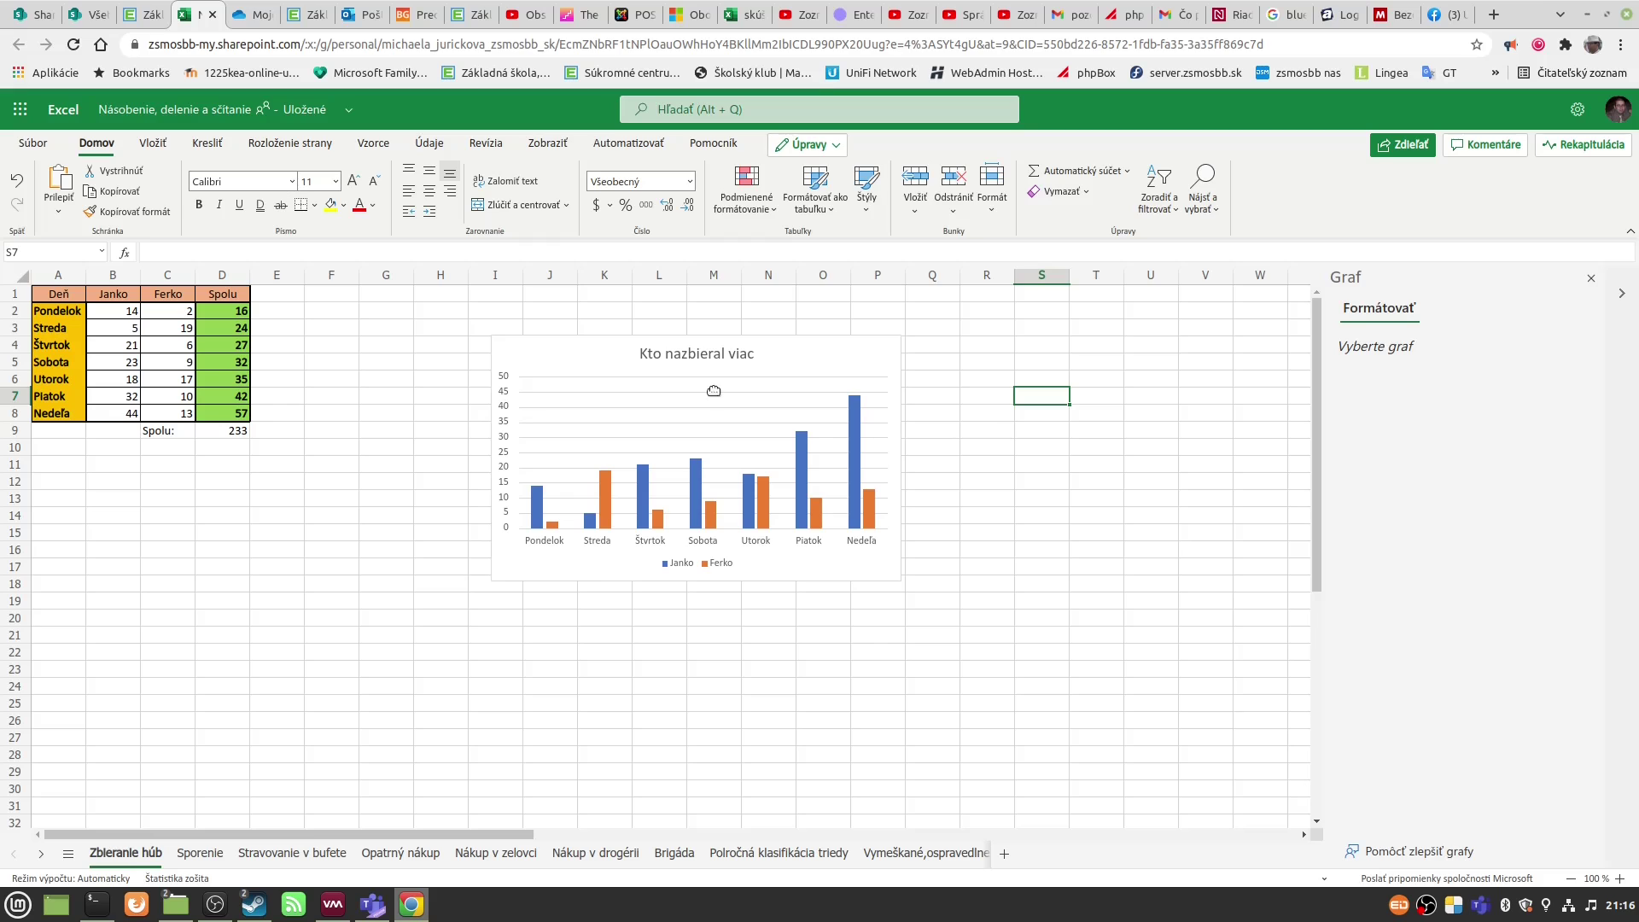
# Step: Check the next task in the EduPage assignment and open the Nákup v drogérii sheet in the workbook
pyautogui.click(155, 17)
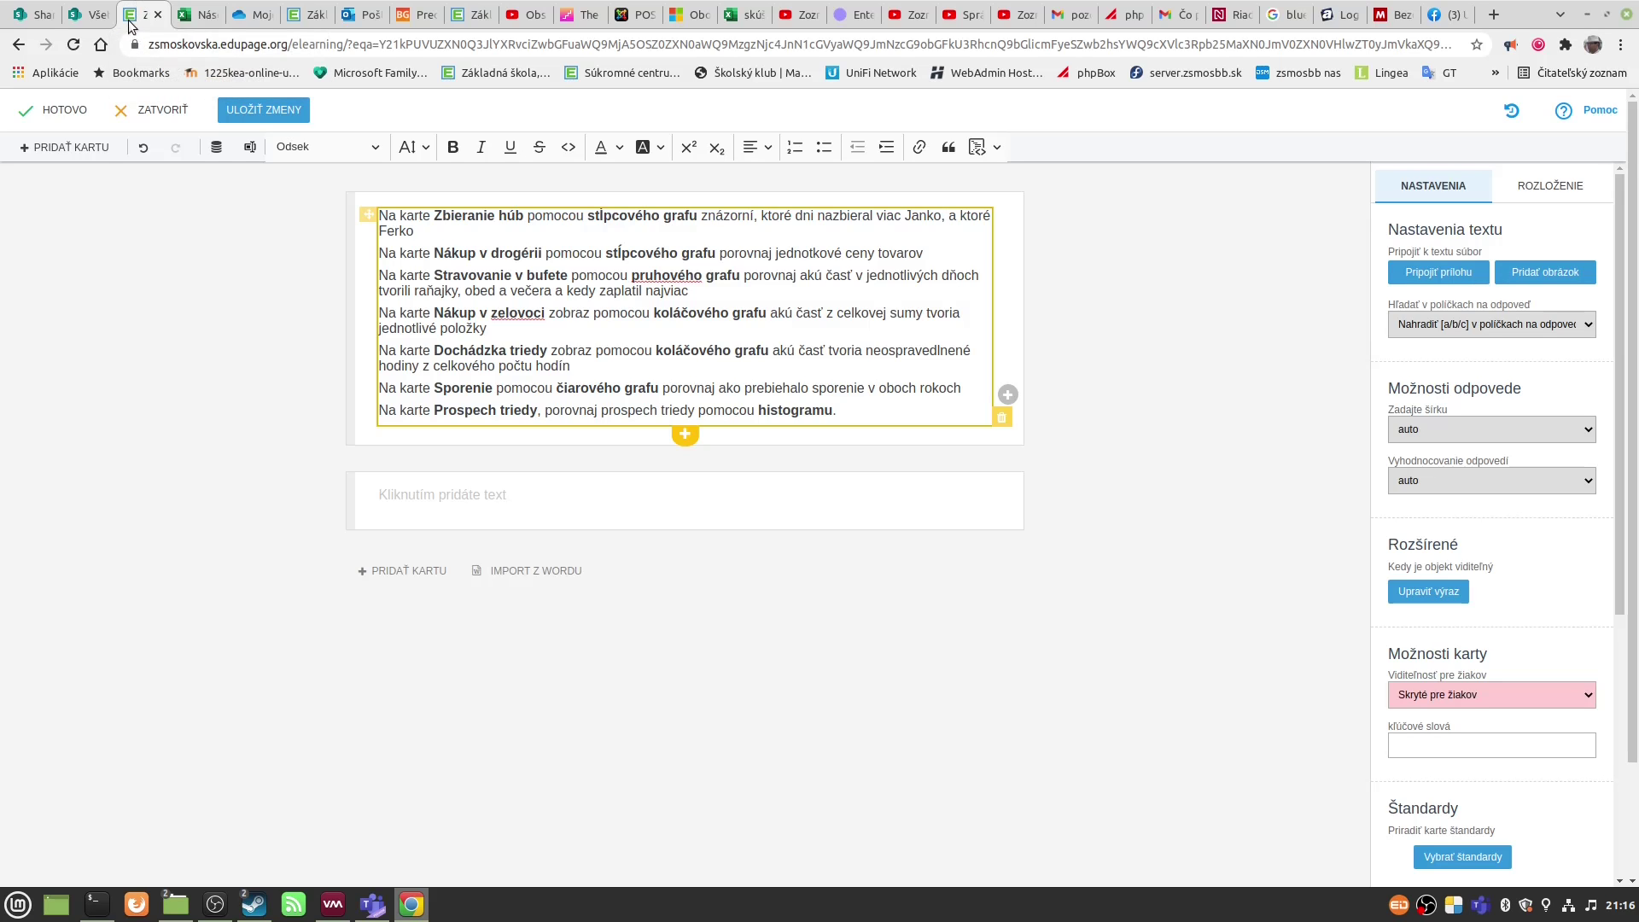
pyautogui.click(197, 17)
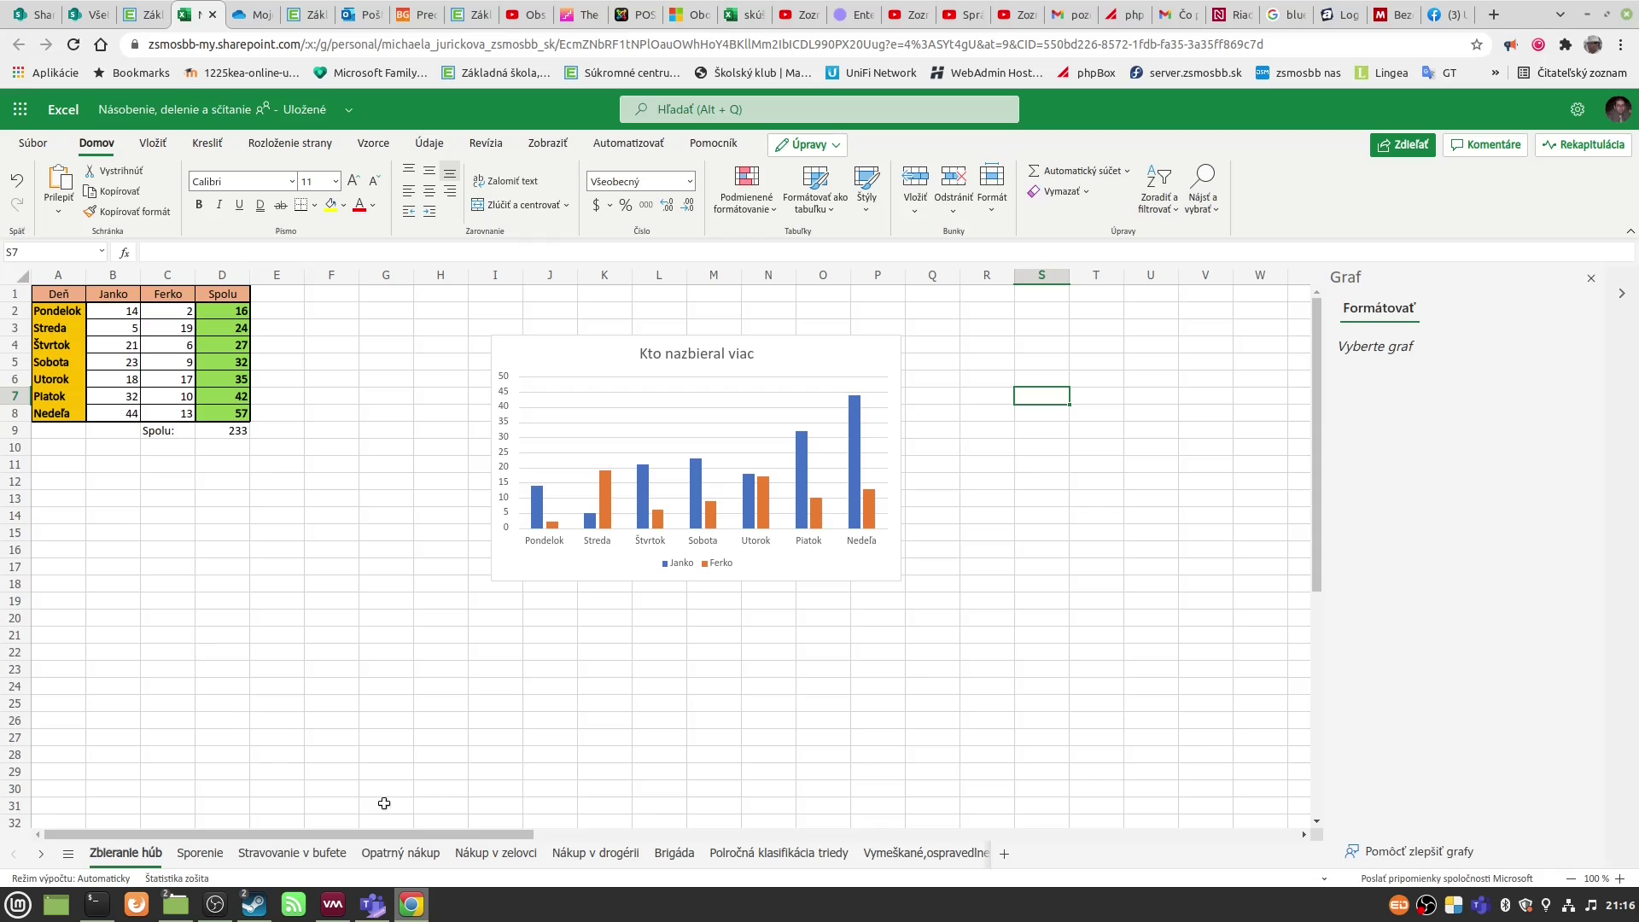
pyautogui.click(618, 856)
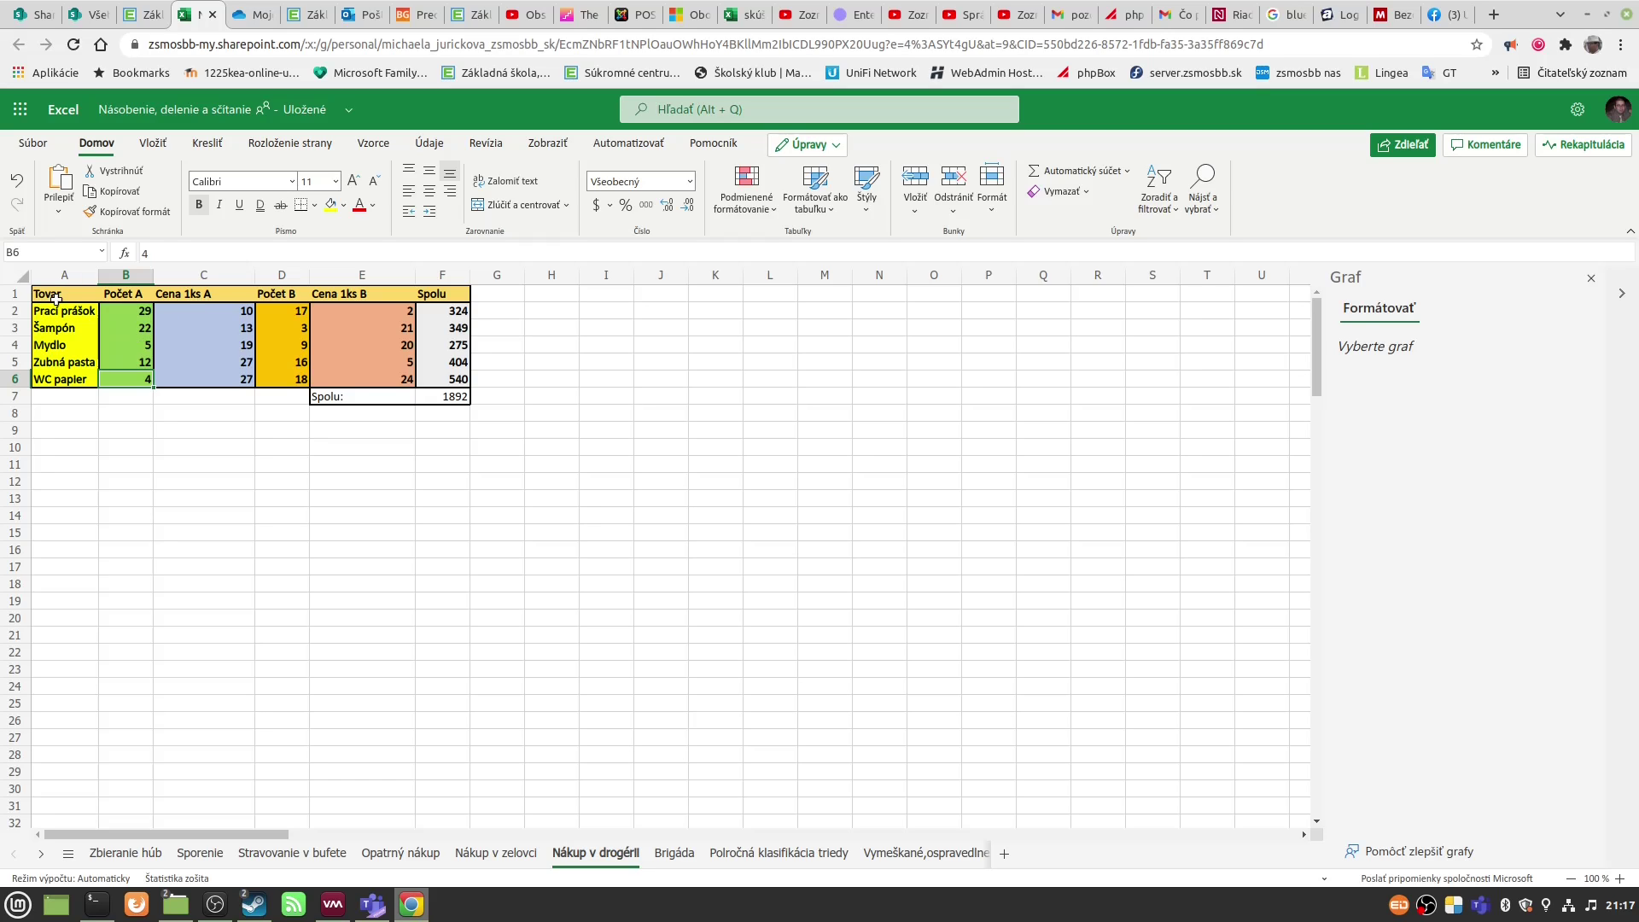
pyautogui.moveTo(58, 294); pyautogui.dragTo(51, 377)
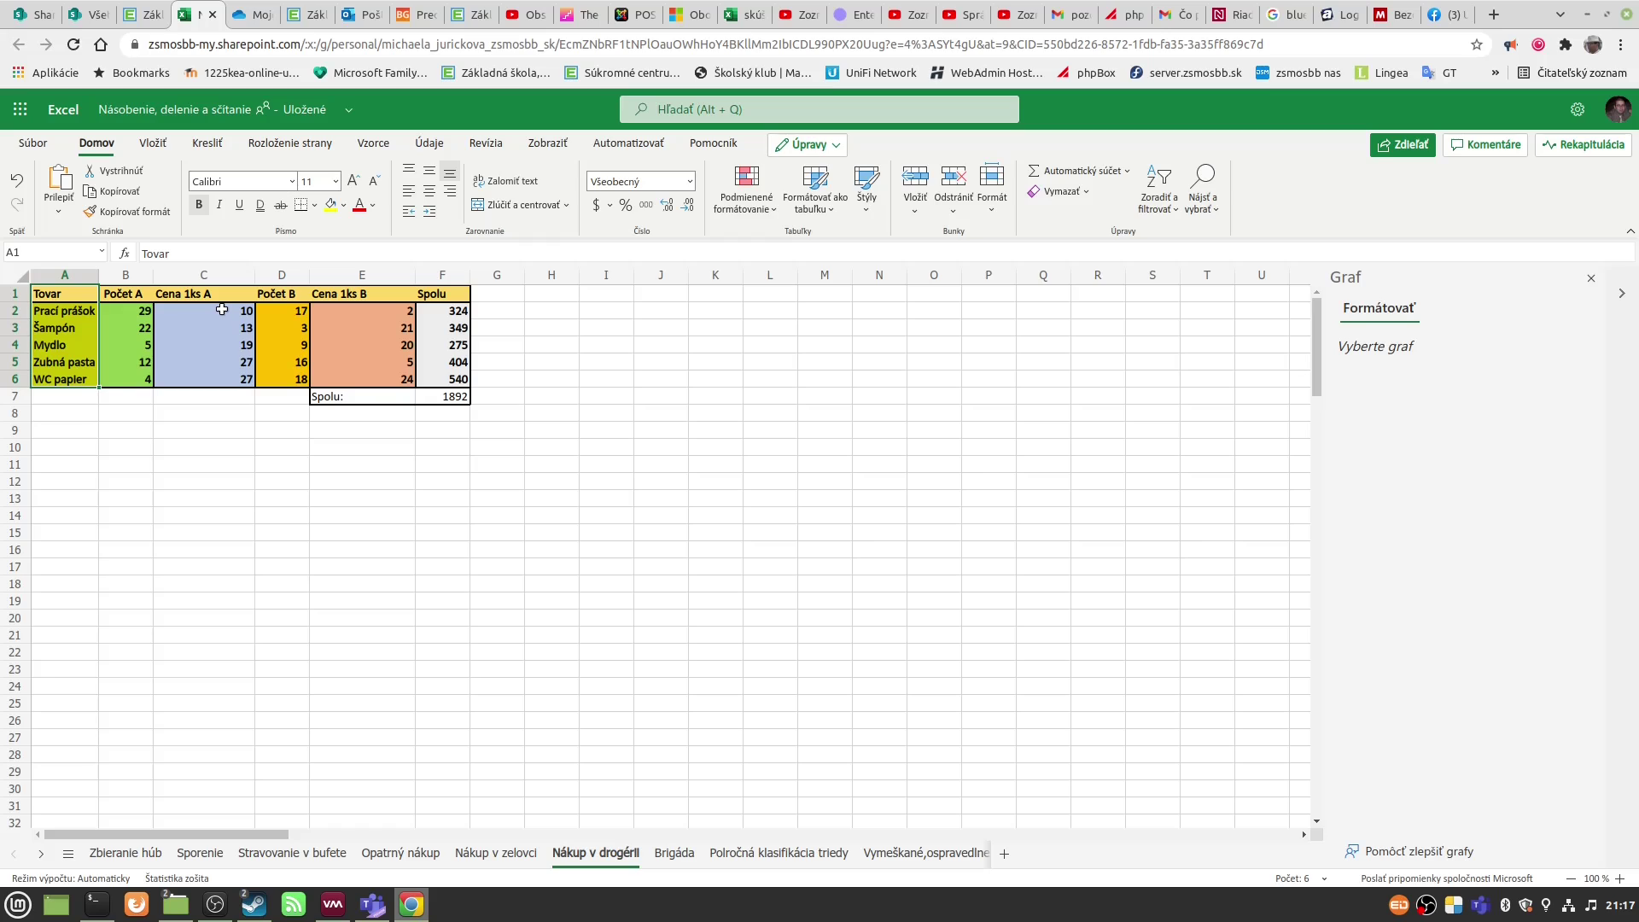
pyautogui.moveTo(221, 310); pyautogui.dragTo(208, 380)
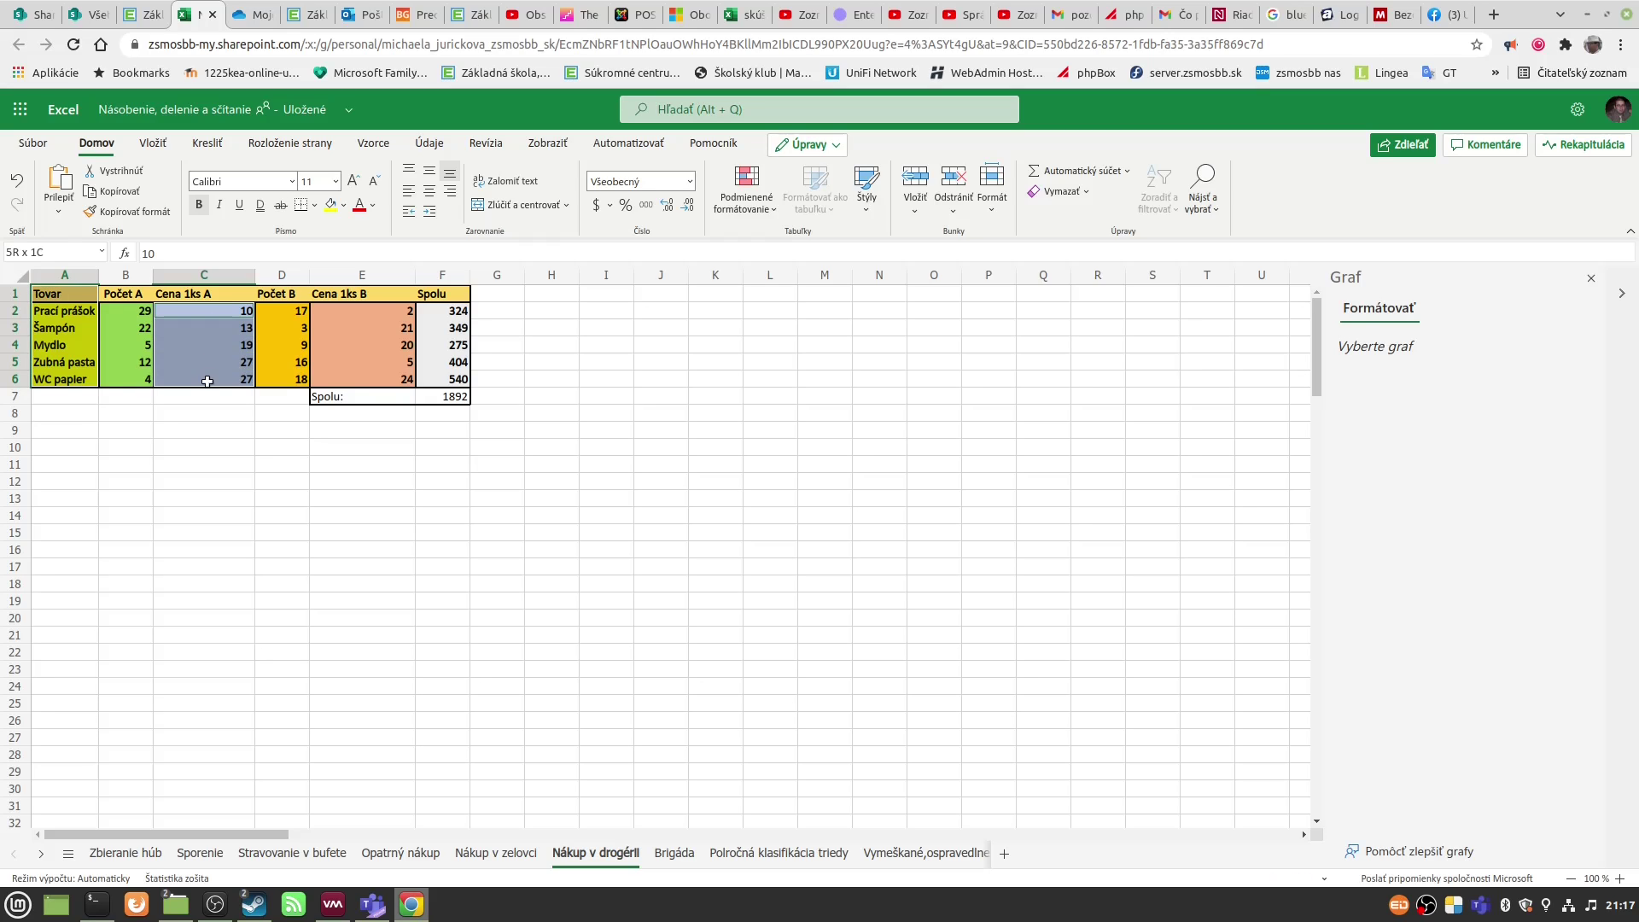
pyautogui.moveTo(341, 310); pyautogui.dragTo(328, 382)
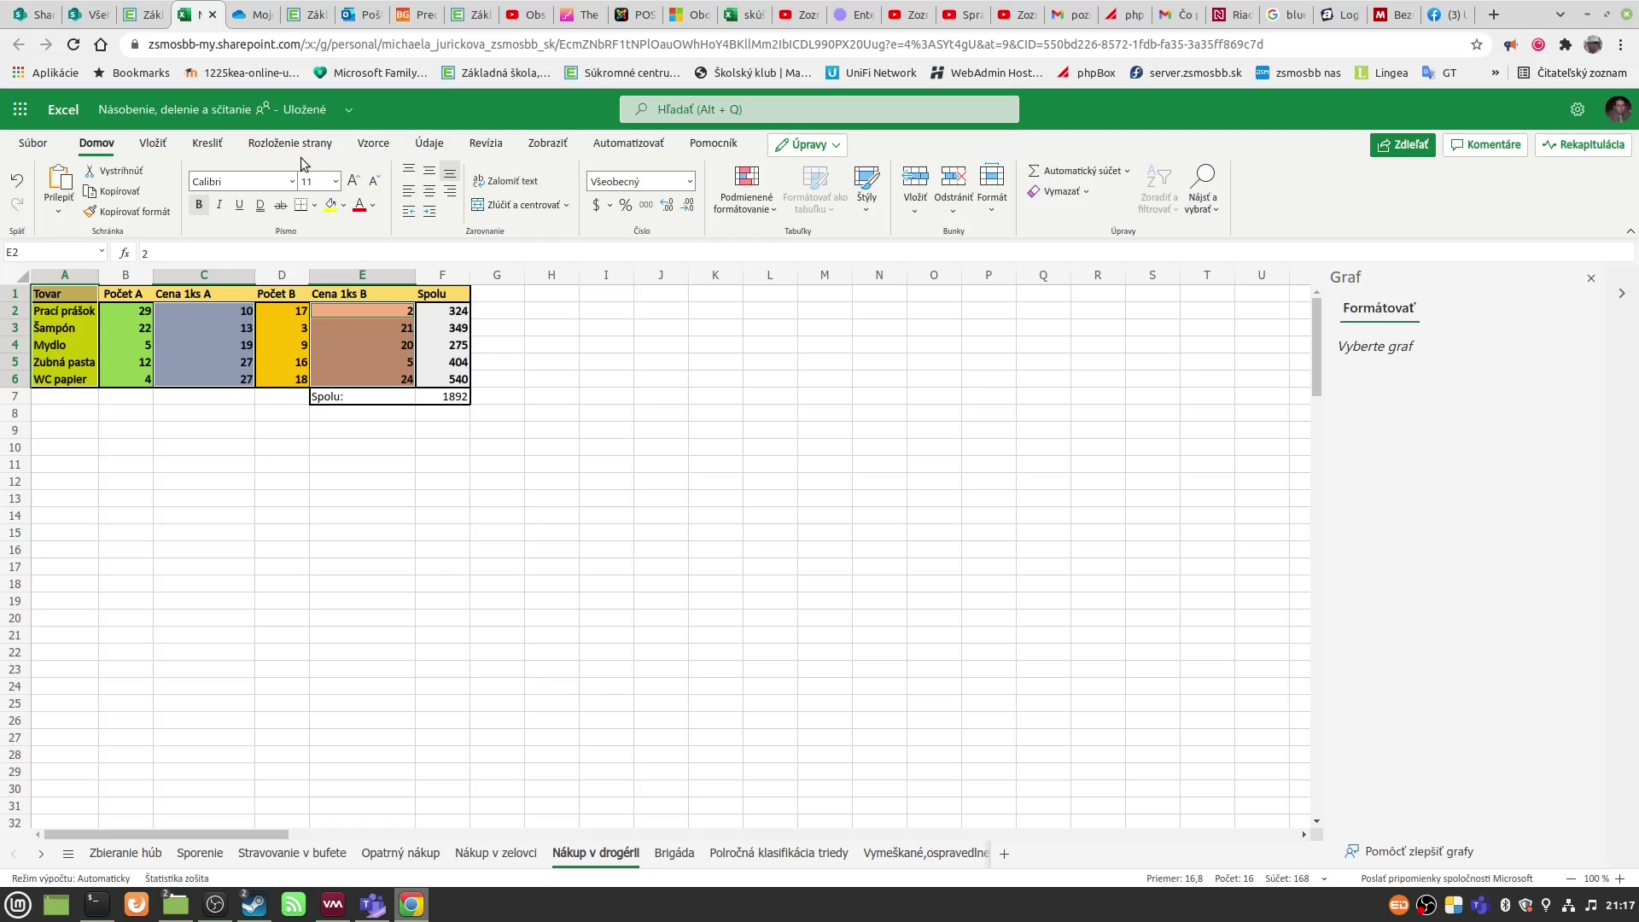
pyautogui.click(164, 481)
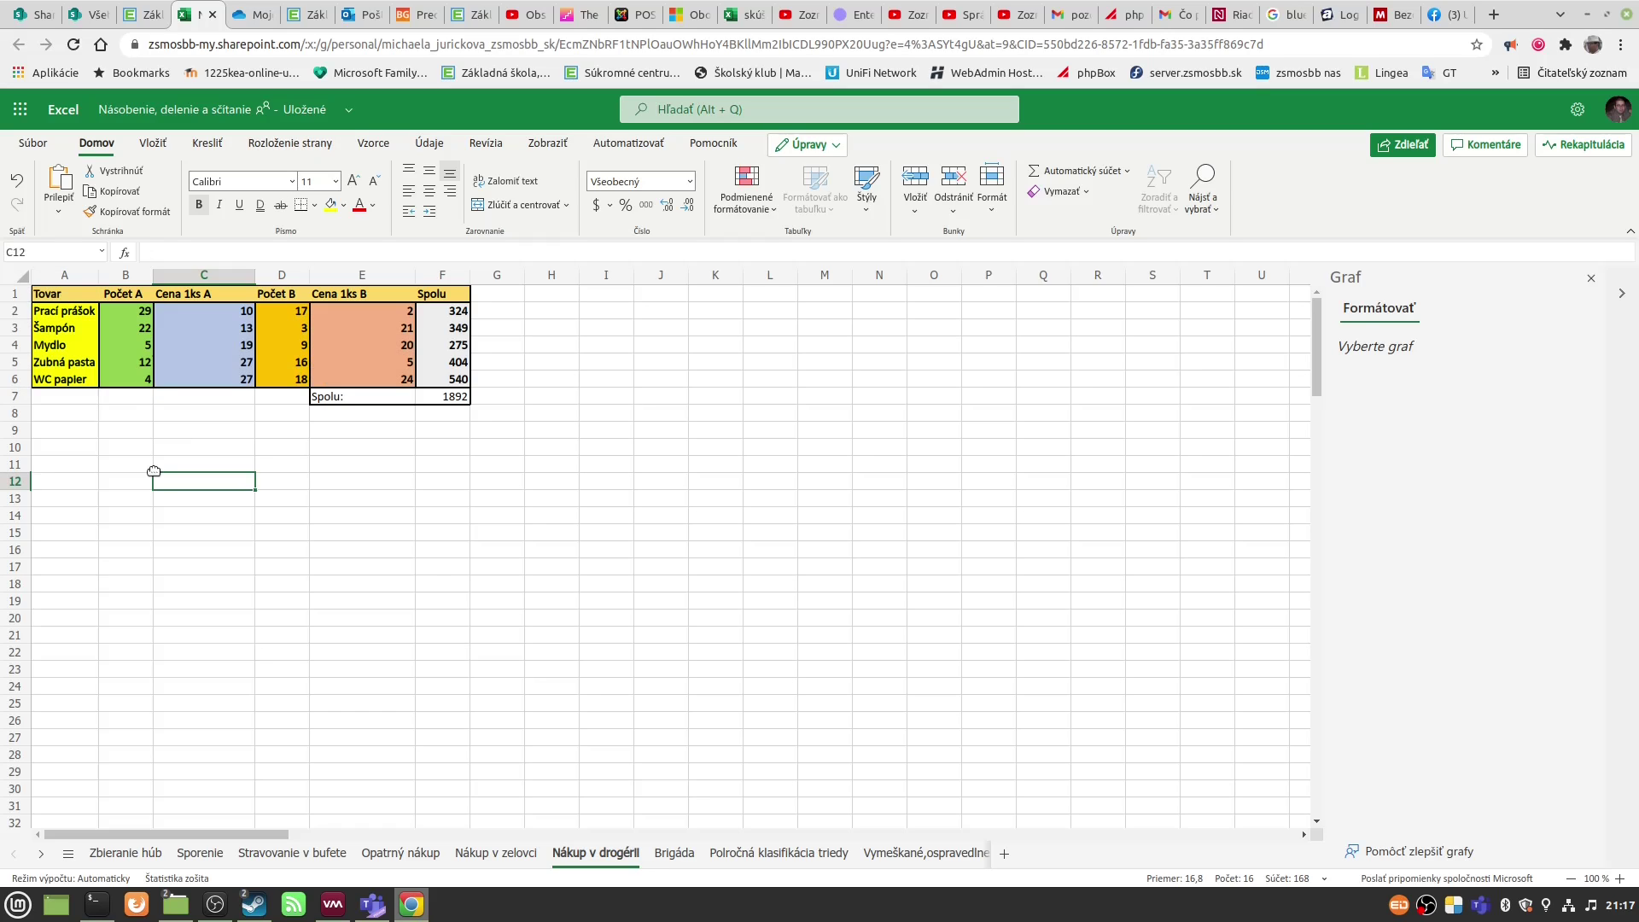
# Step: Insert a clustered column chart comparing unit prices from the ranges A1:A6, C1:C6 and E1:E6, including their headers
pyautogui.moveTo(66, 295); pyautogui.dragTo(60, 381)
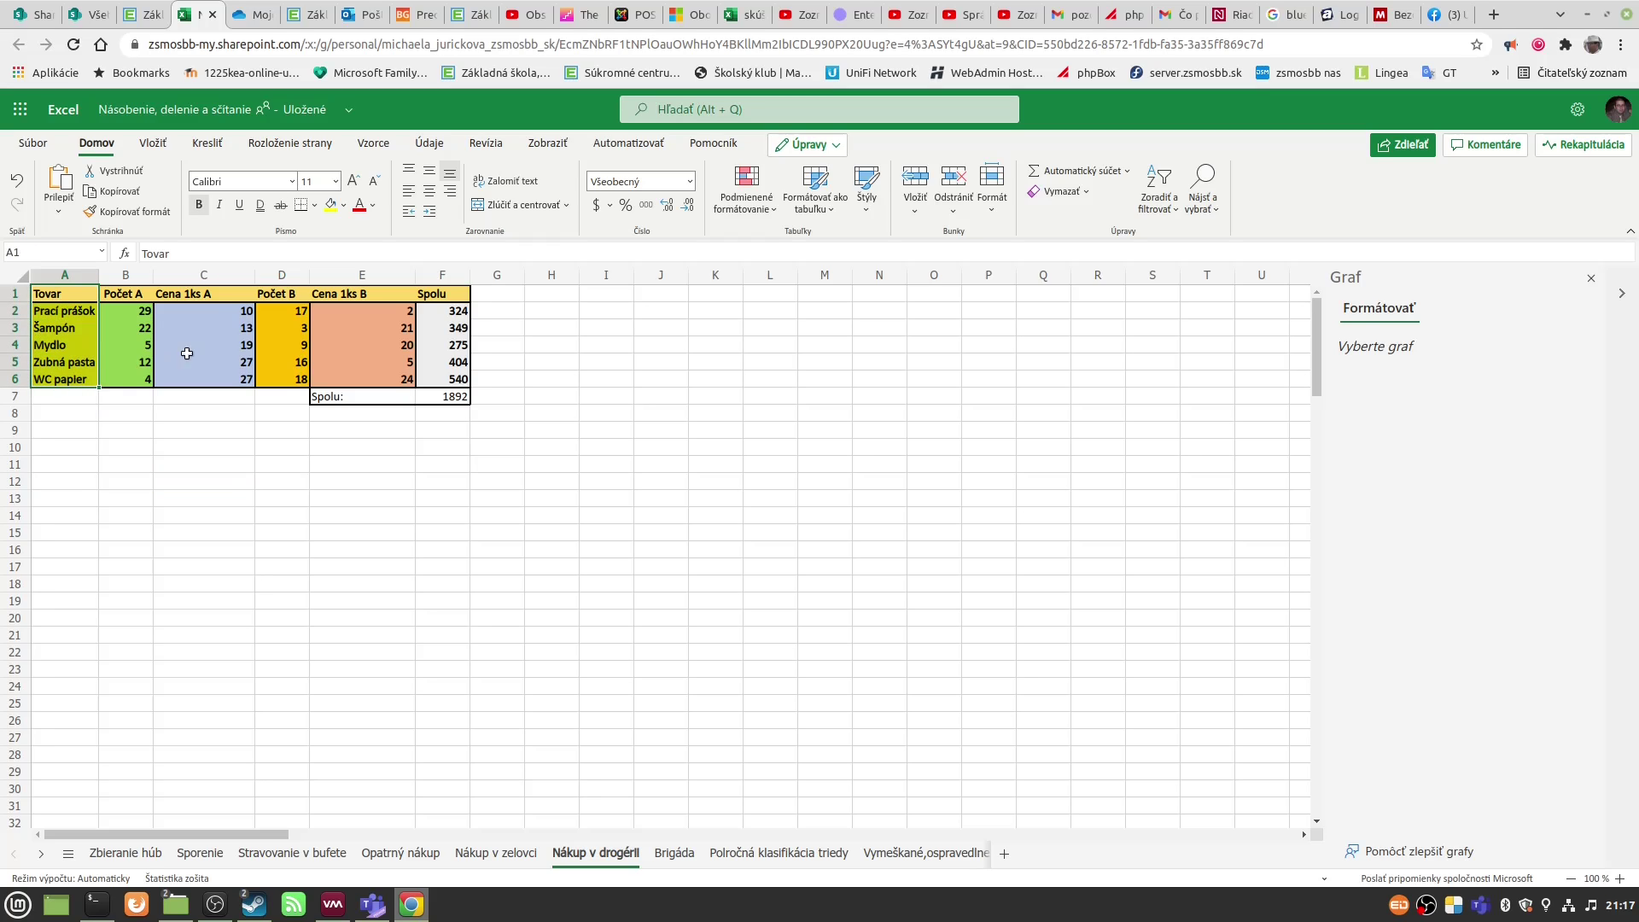
pyautogui.keyDown('ctrl'); pyautogui.moveTo(209, 292); pyautogui.dragTo(194, 386); pyautogui.keyUp('ctrl')
pyautogui.keyDown('ctrl'); pyautogui.moveTo(355, 295); pyautogui.dragTo(356, 382); pyautogui.keyUp('ctrl')
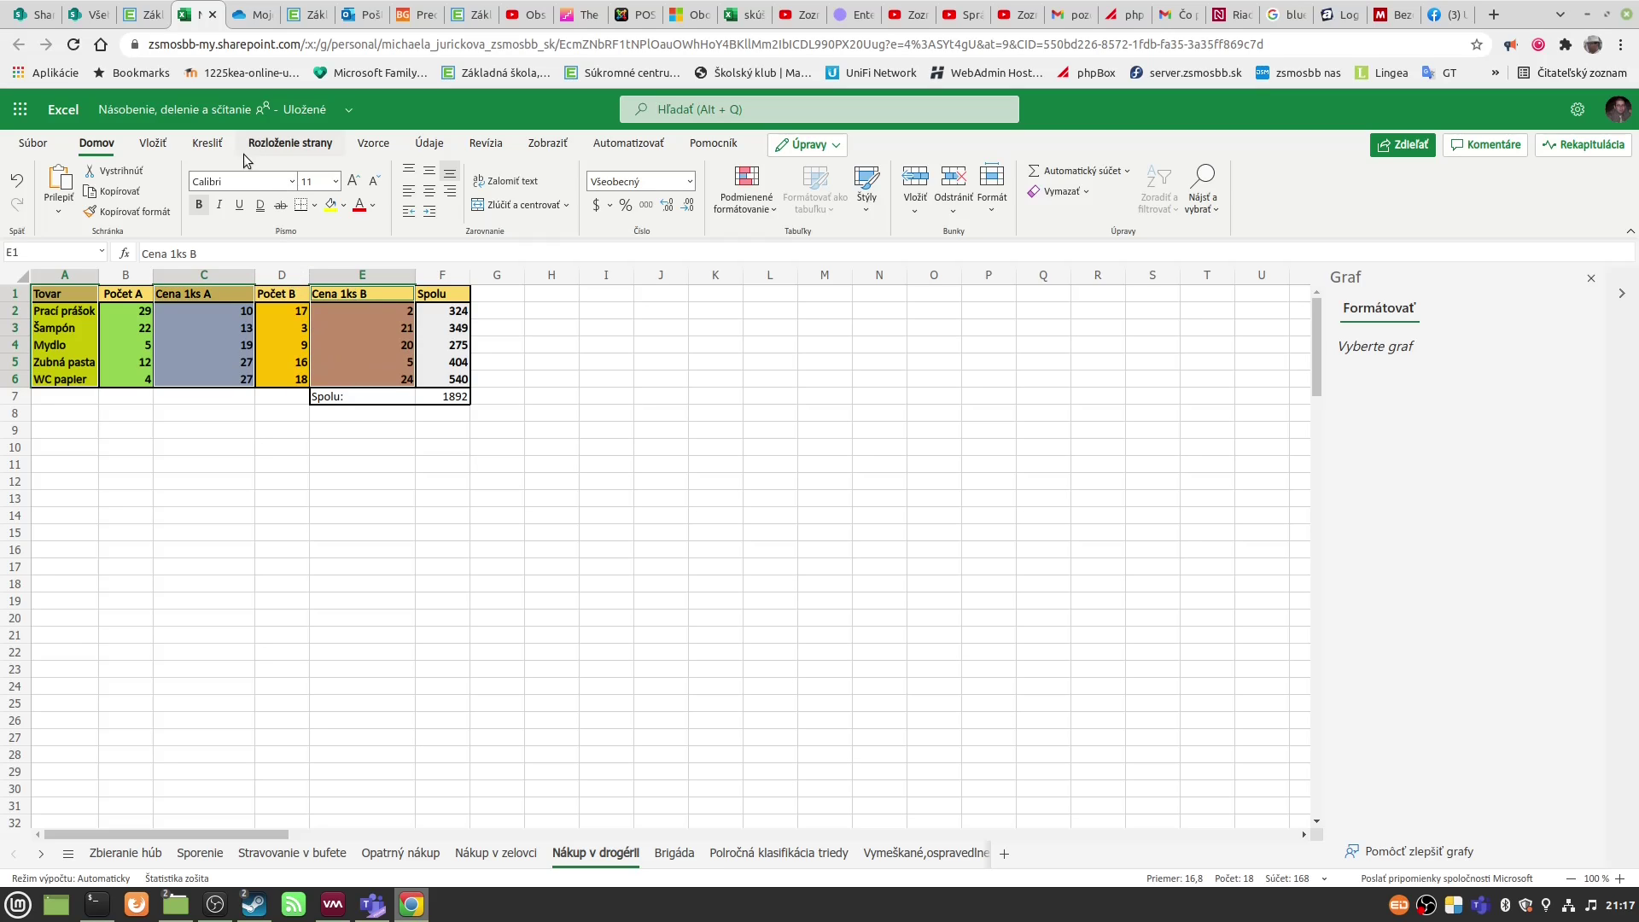
pyautogui.click(157, 147)
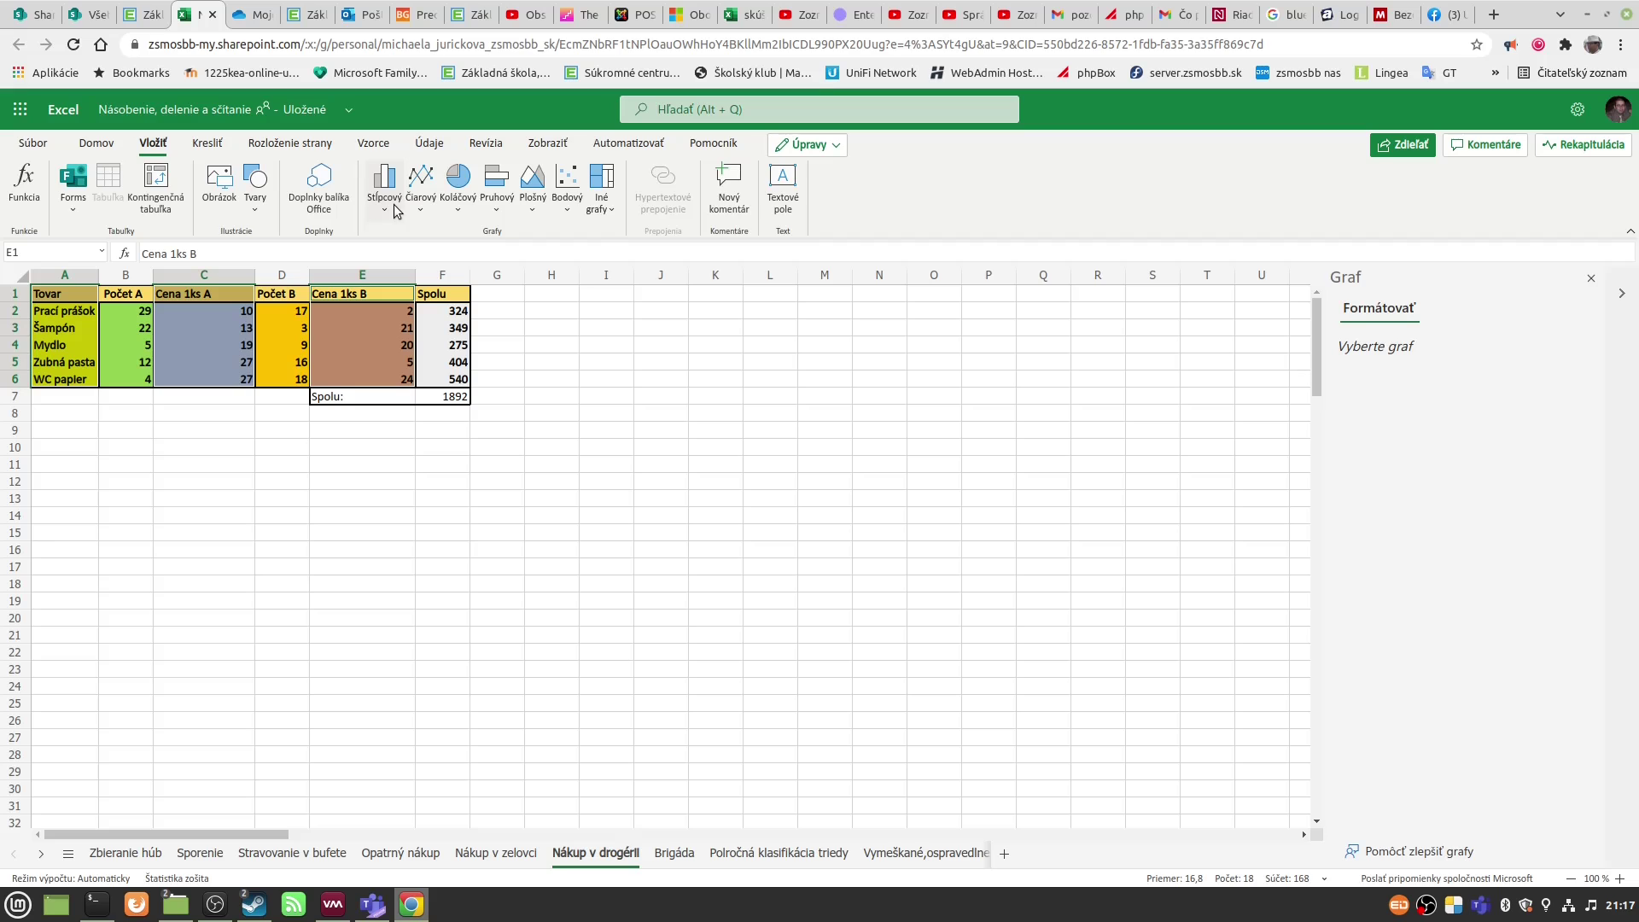
pyautogui.click(134, 12)
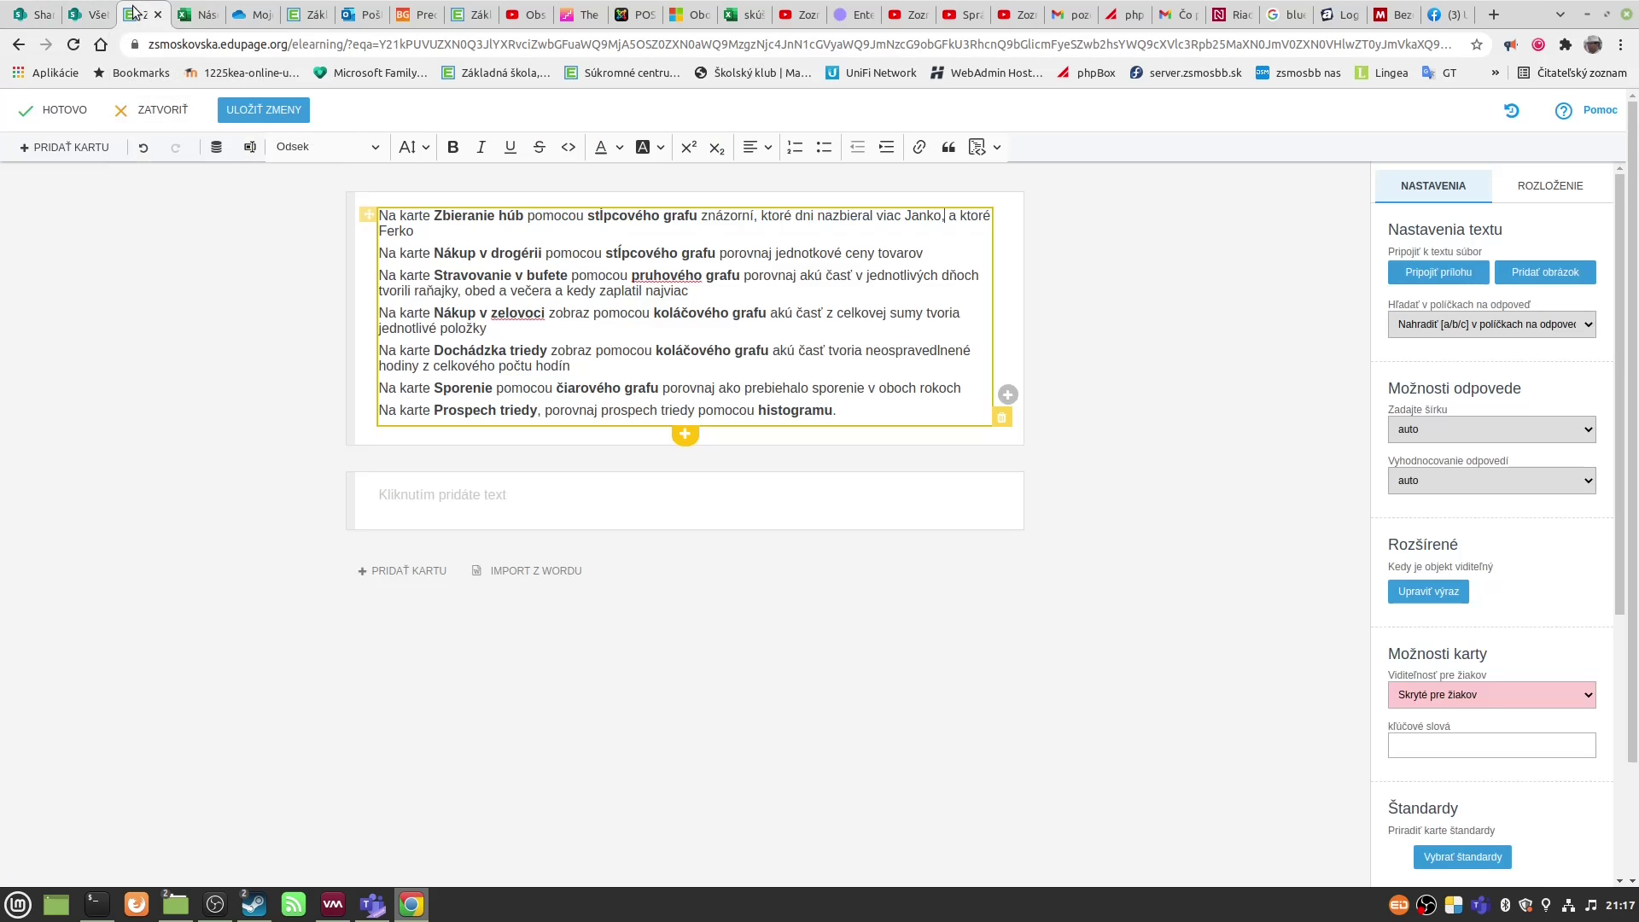
pyautogui.click(202, 17)
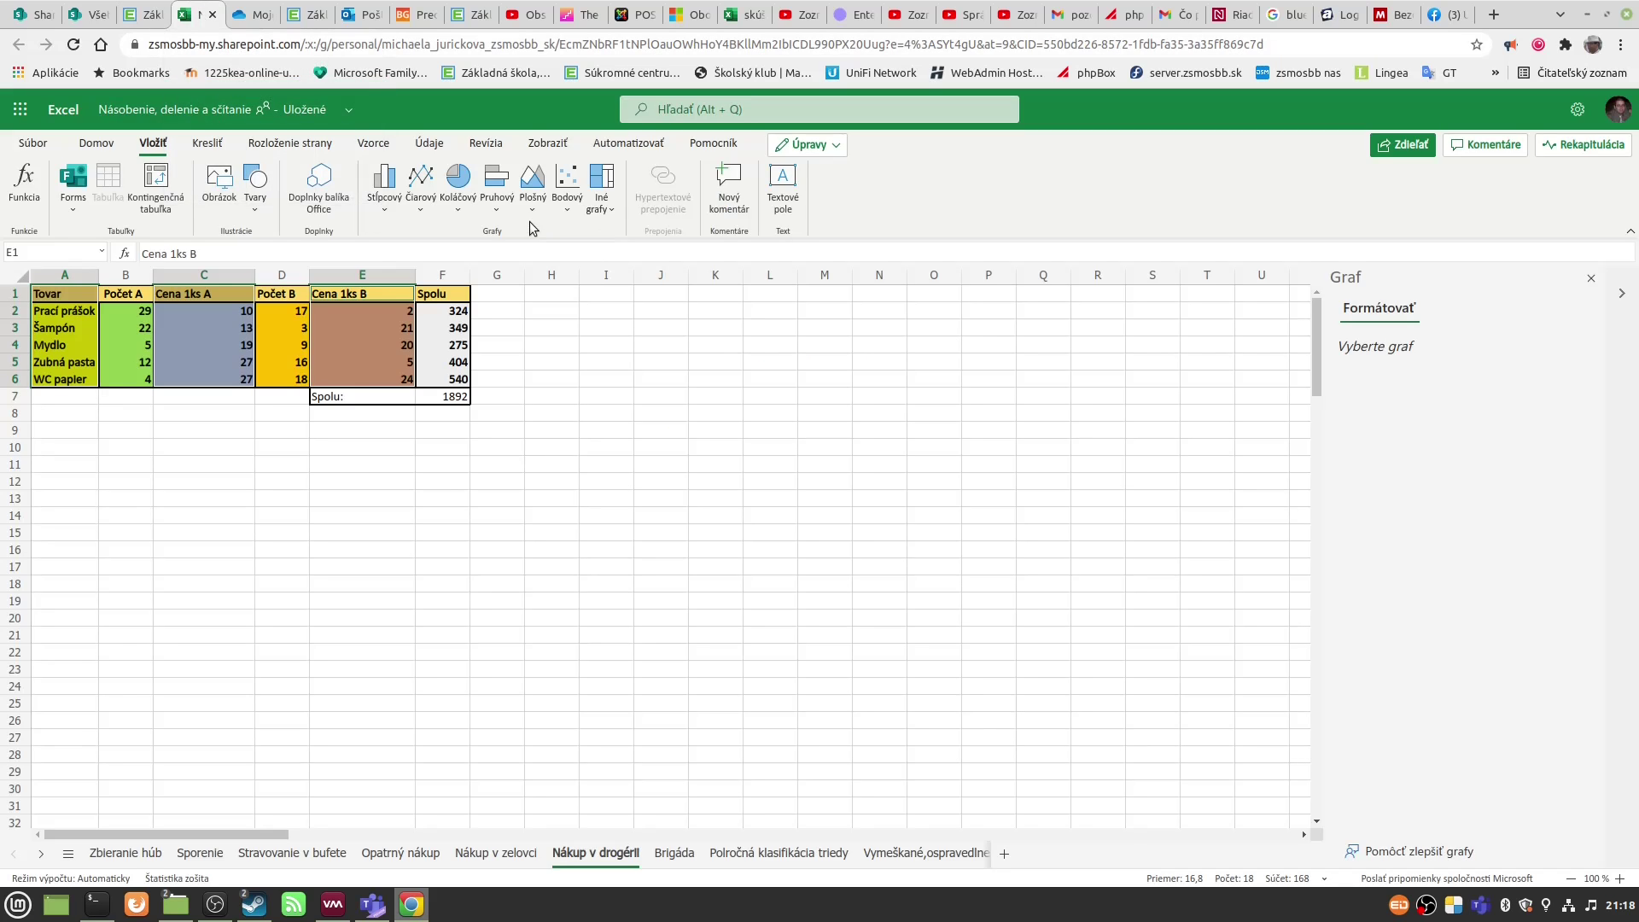
pyautogui.click(389, 203)
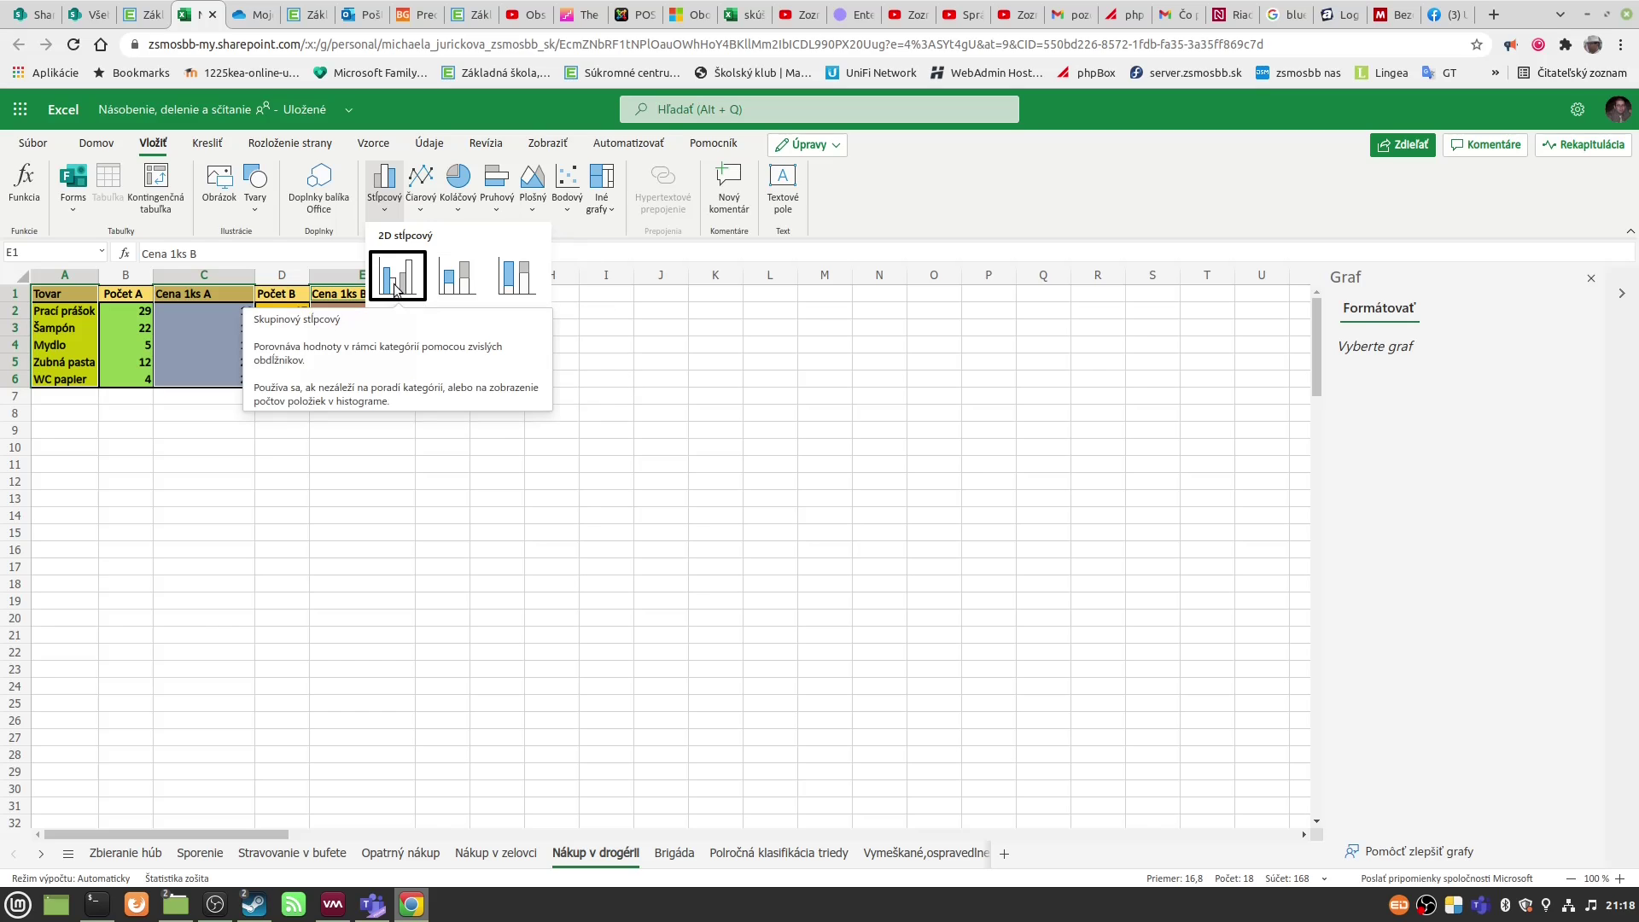
pyautogui.click(395, 288)
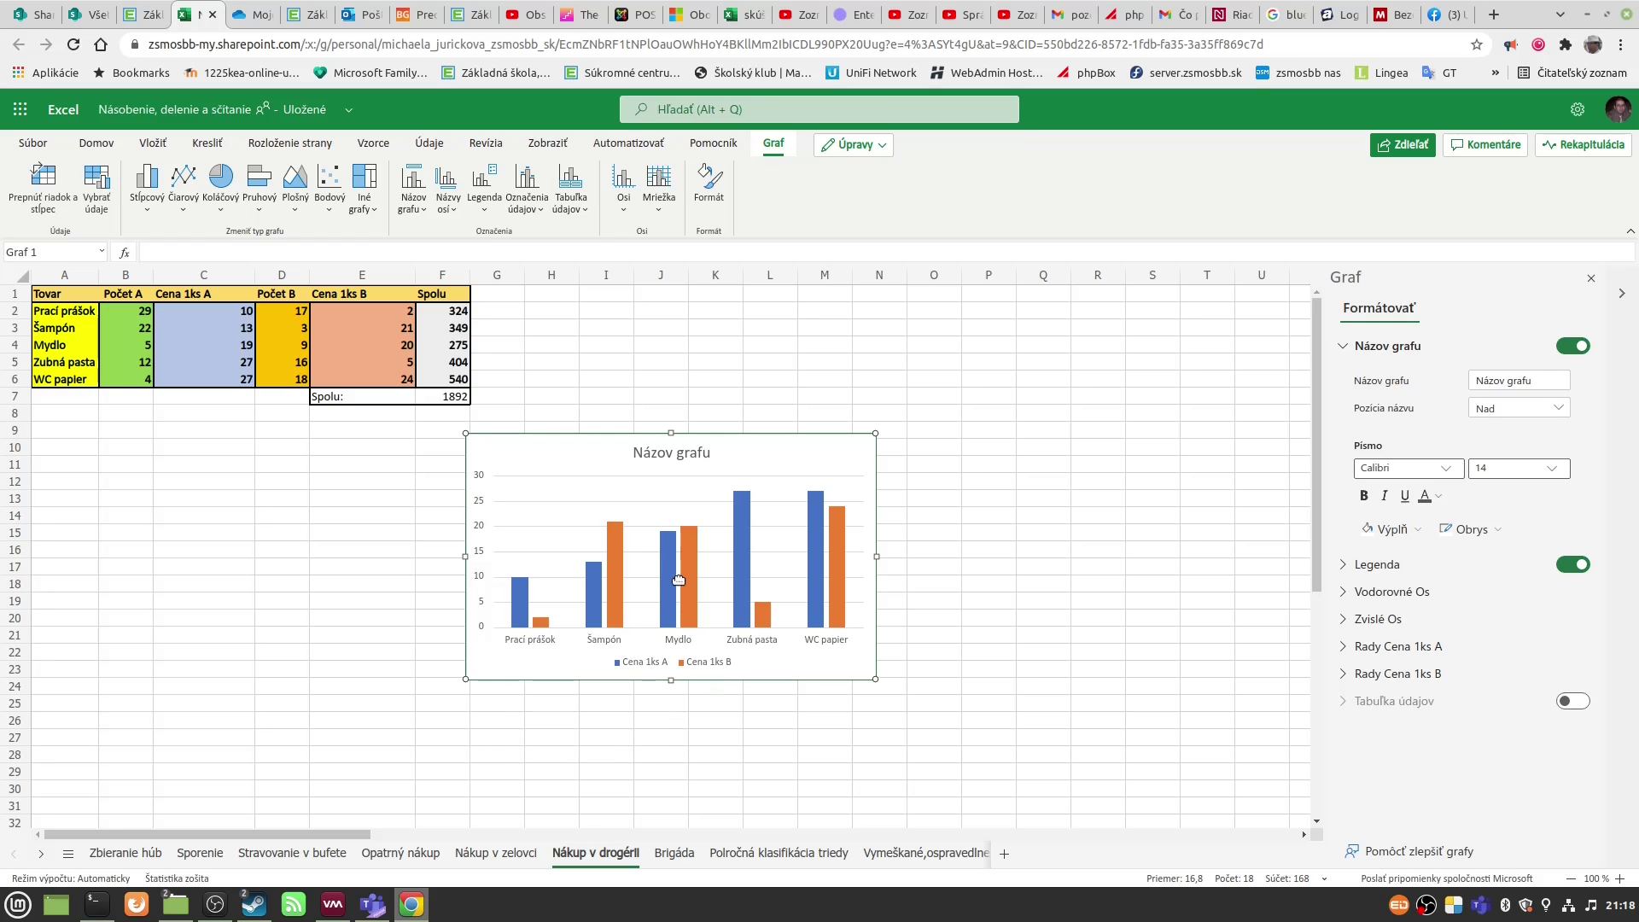
# Step: Set the title of the unit-price chart to "Porovmanie cien v obchodoch"
pyautogui.click(697, 461)
pyautogui.click(1531, 380)
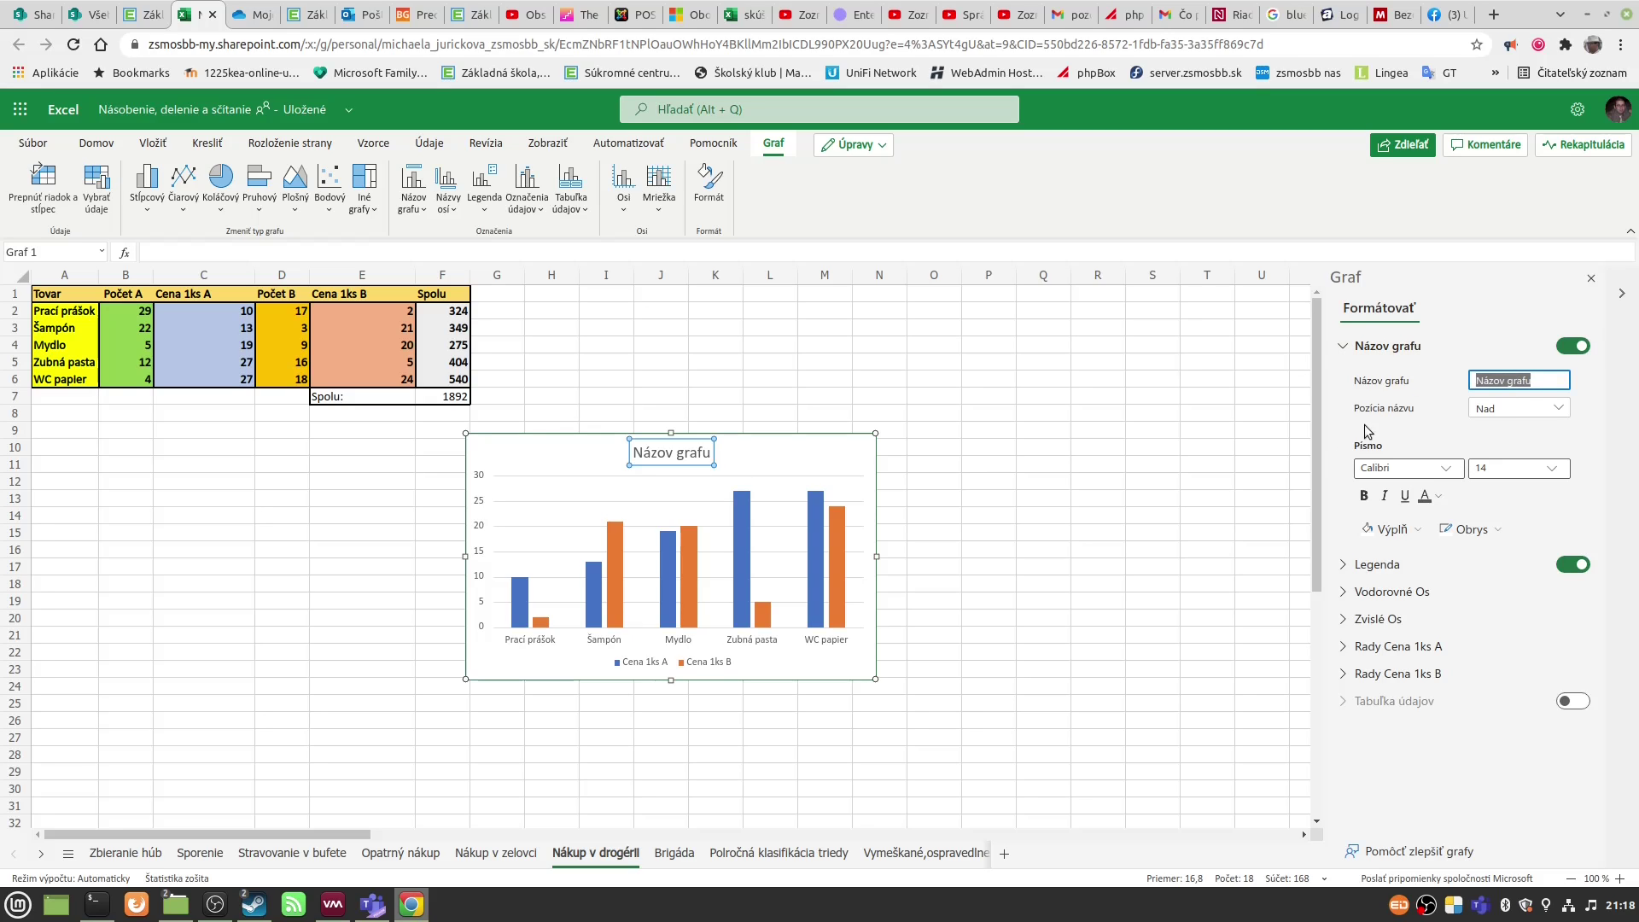
pyautogui.write('Poro')
pyautogui.write('vmn')
pyautogui.write('anie cie')
pyautogui.write('n v ob')
pyautogui.write('chodoch')
pyautogui.click(1091, 518)
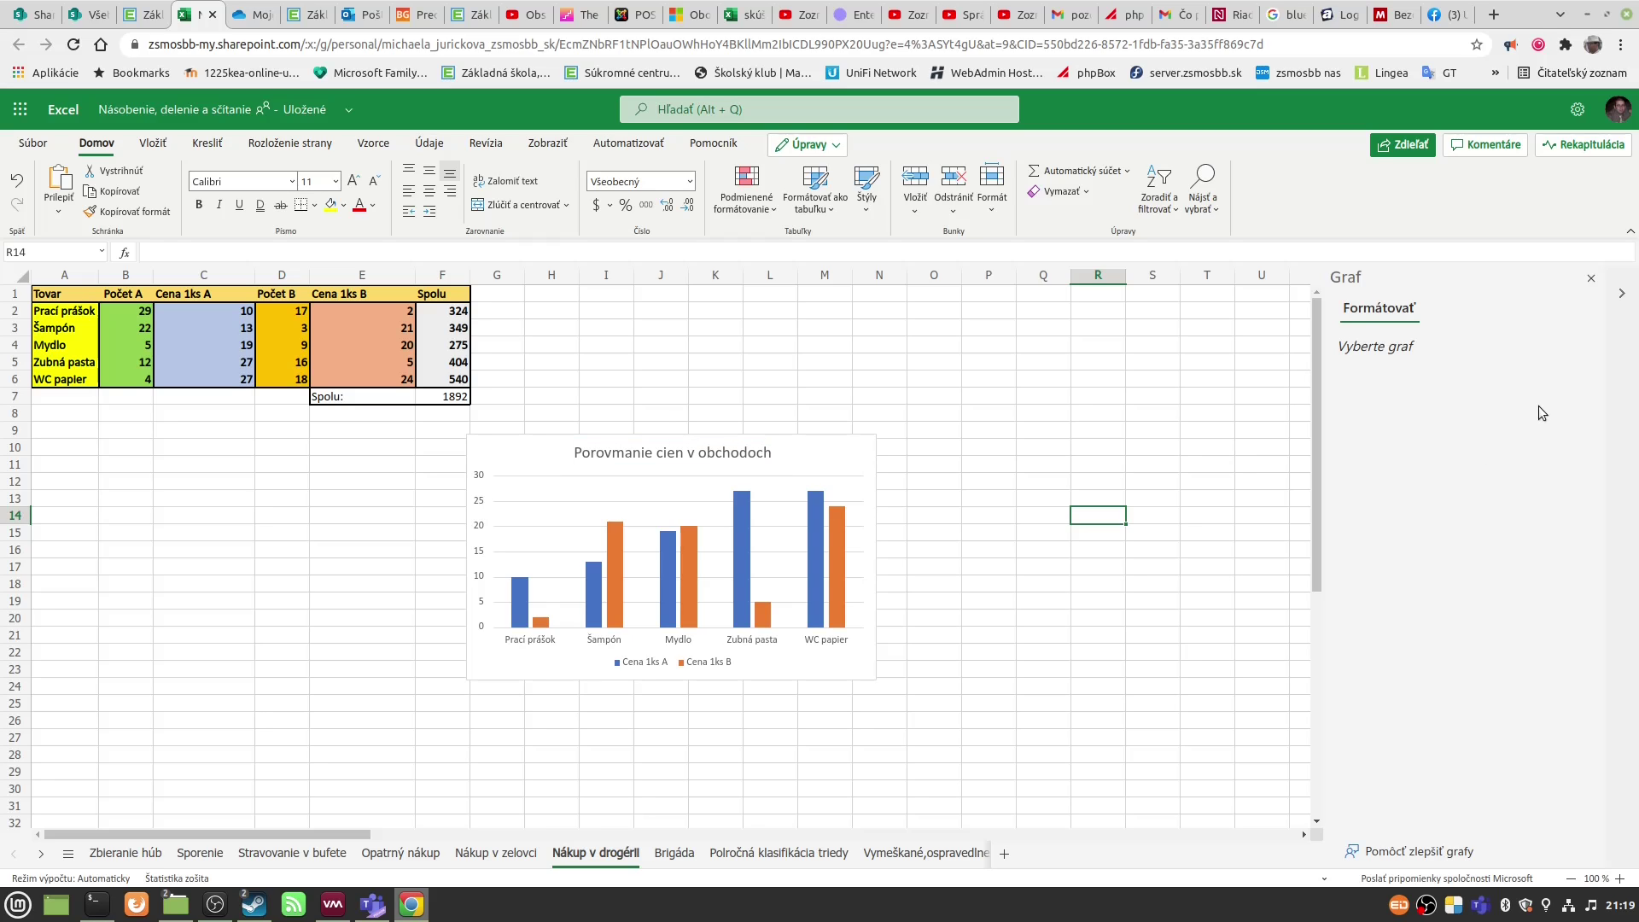
# Step: Correct the spelling of the unit-price chart's title to "Porovnanie cien v obchodoch"
pyautogui.click(671, 458)
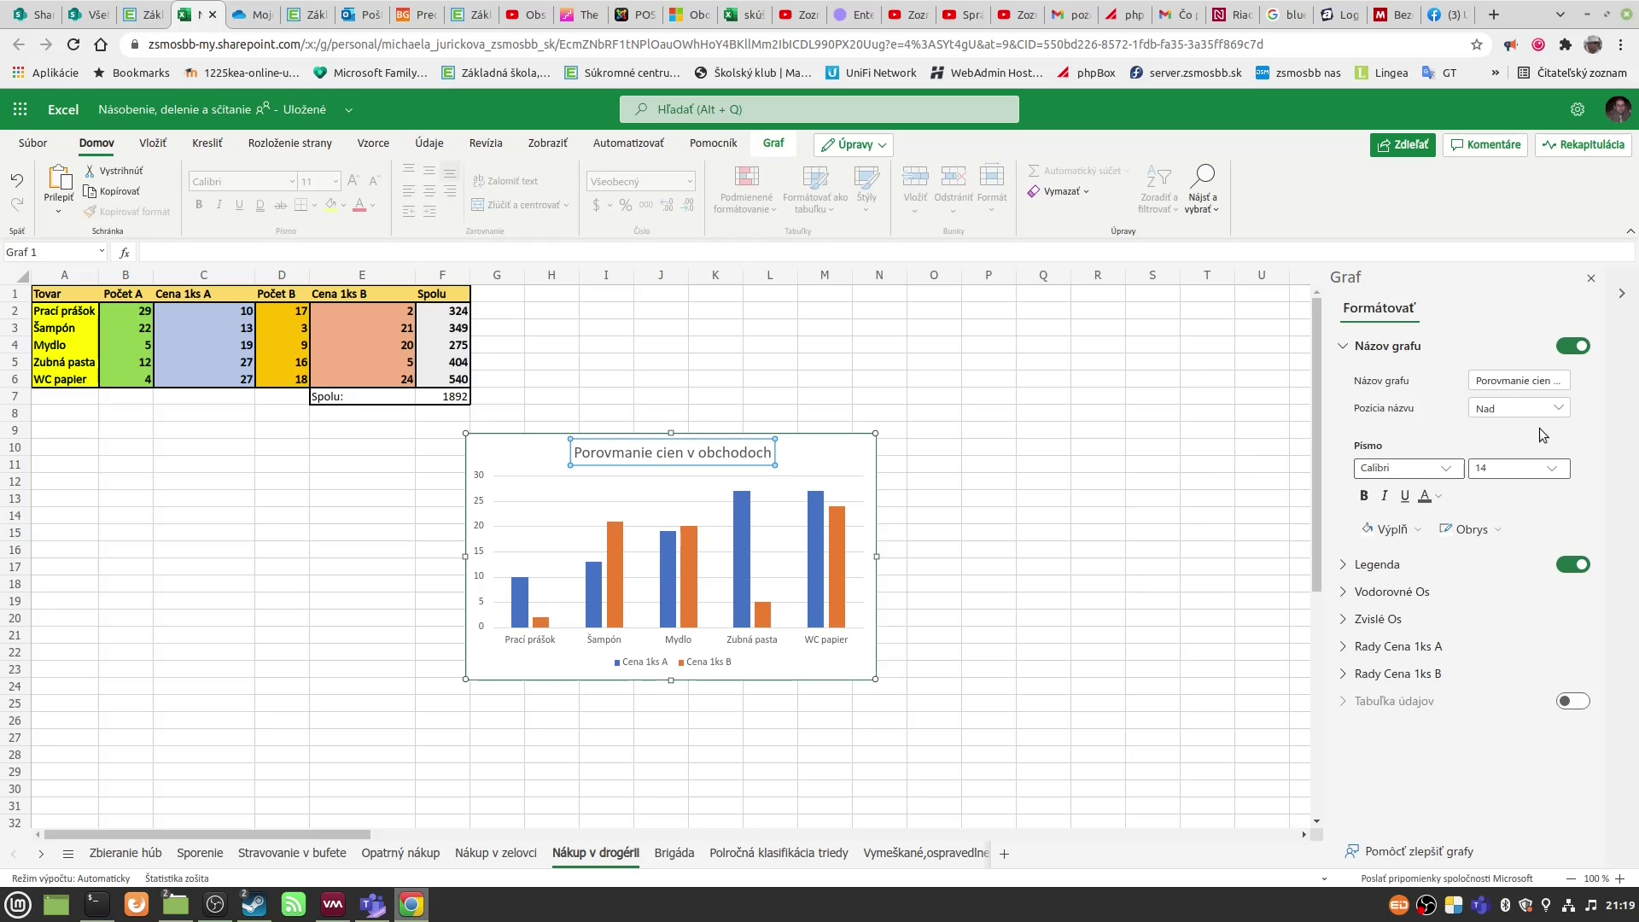
pyautogui.click(1508, 380)
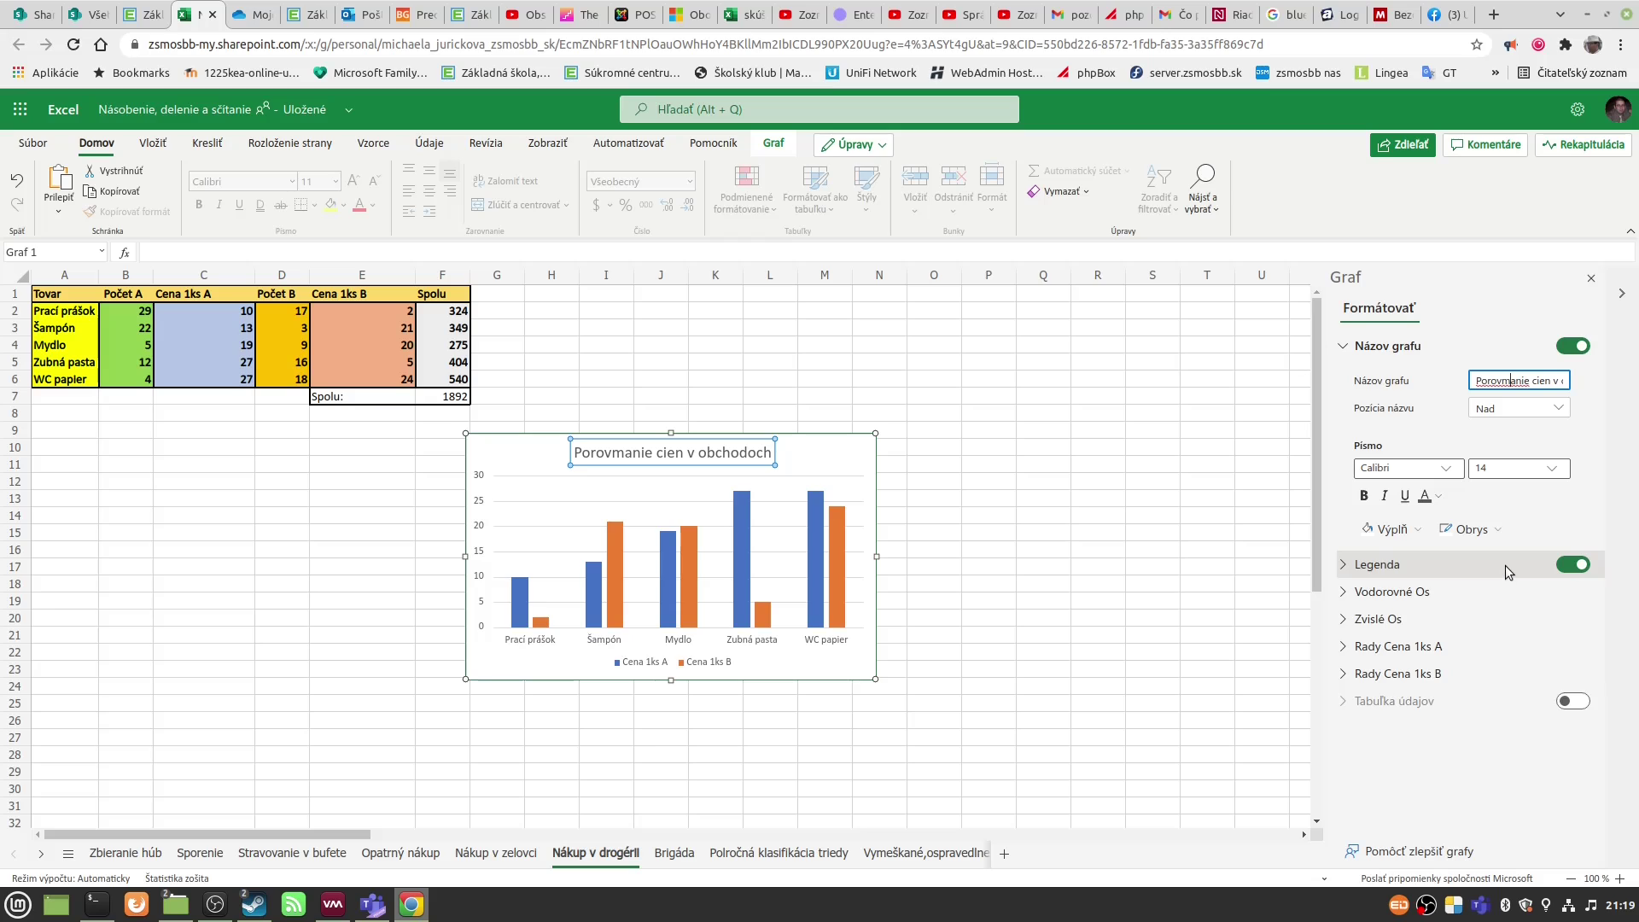
pyautogui.press('BackSpace')
pyautogui.write('n')
pyautogui.click(1085, 516)
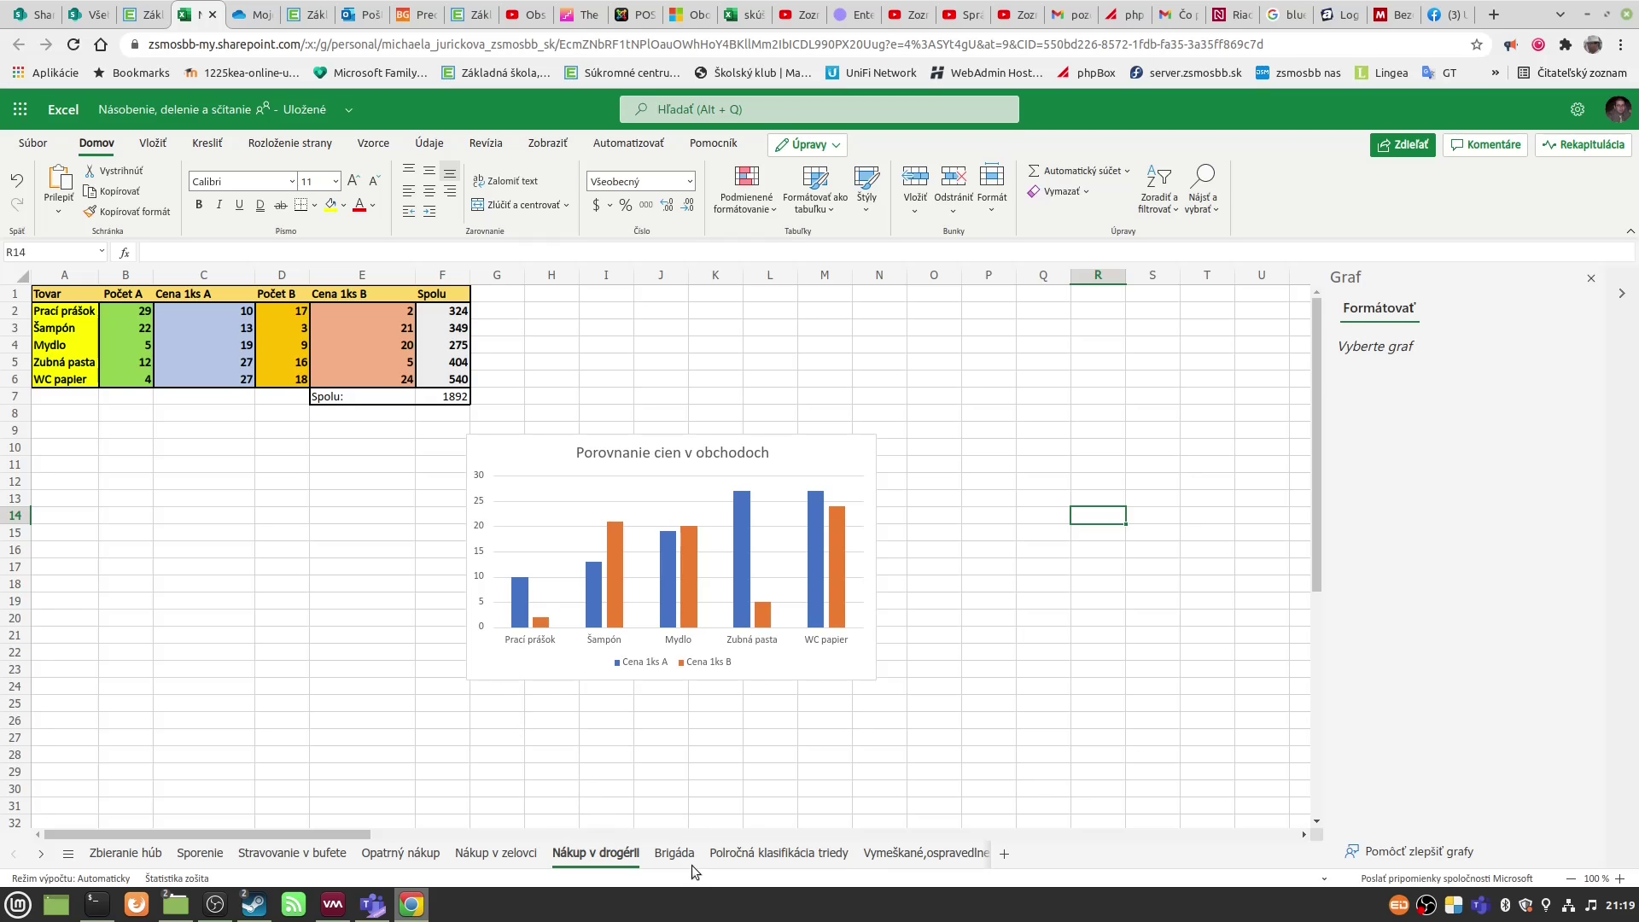
# Step: Read the bar chart task in the EduPage assignment and open the Stravovanie v bufete sheet in the workbook
pyautogui.click(143, 15)
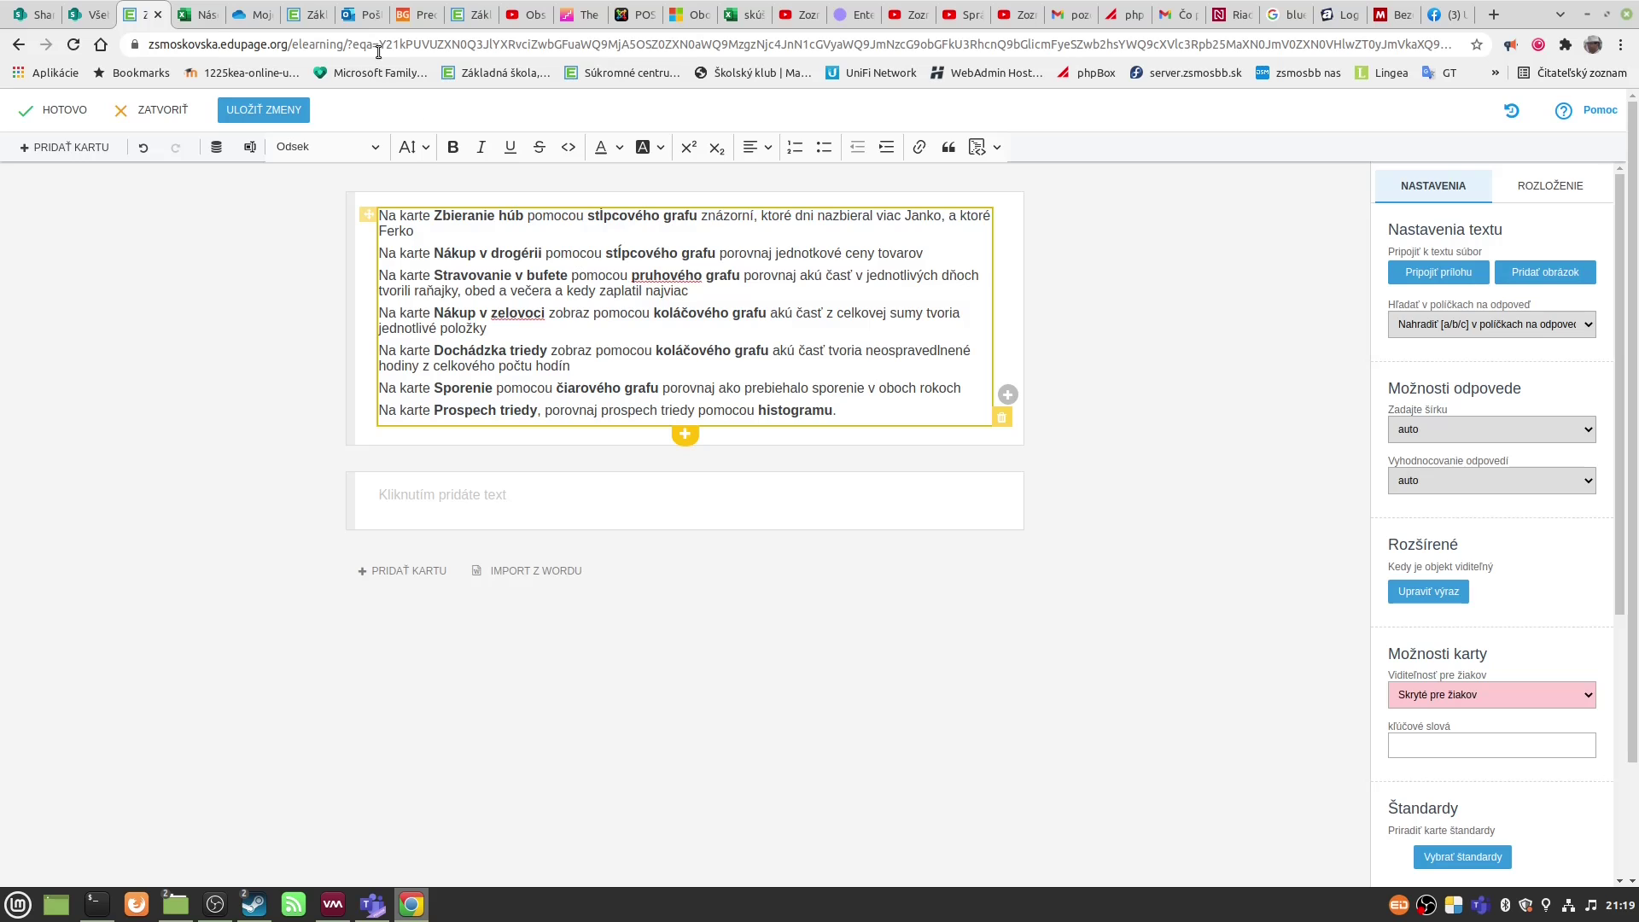
pyautogui.click(197, 15)
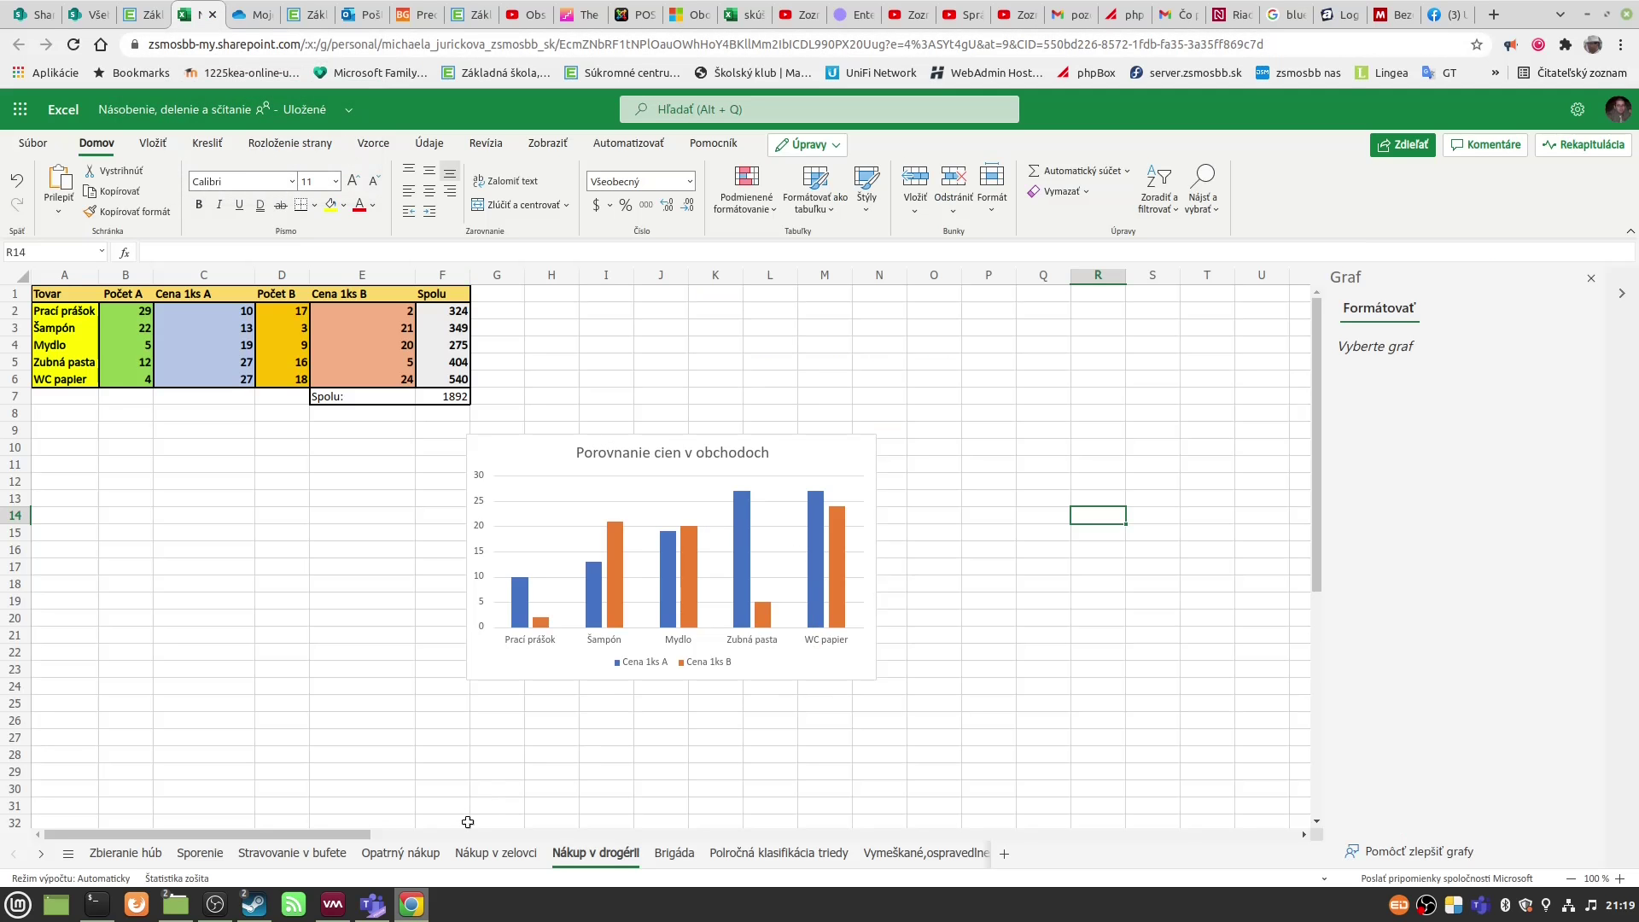
pyautogui.click(332, 854)
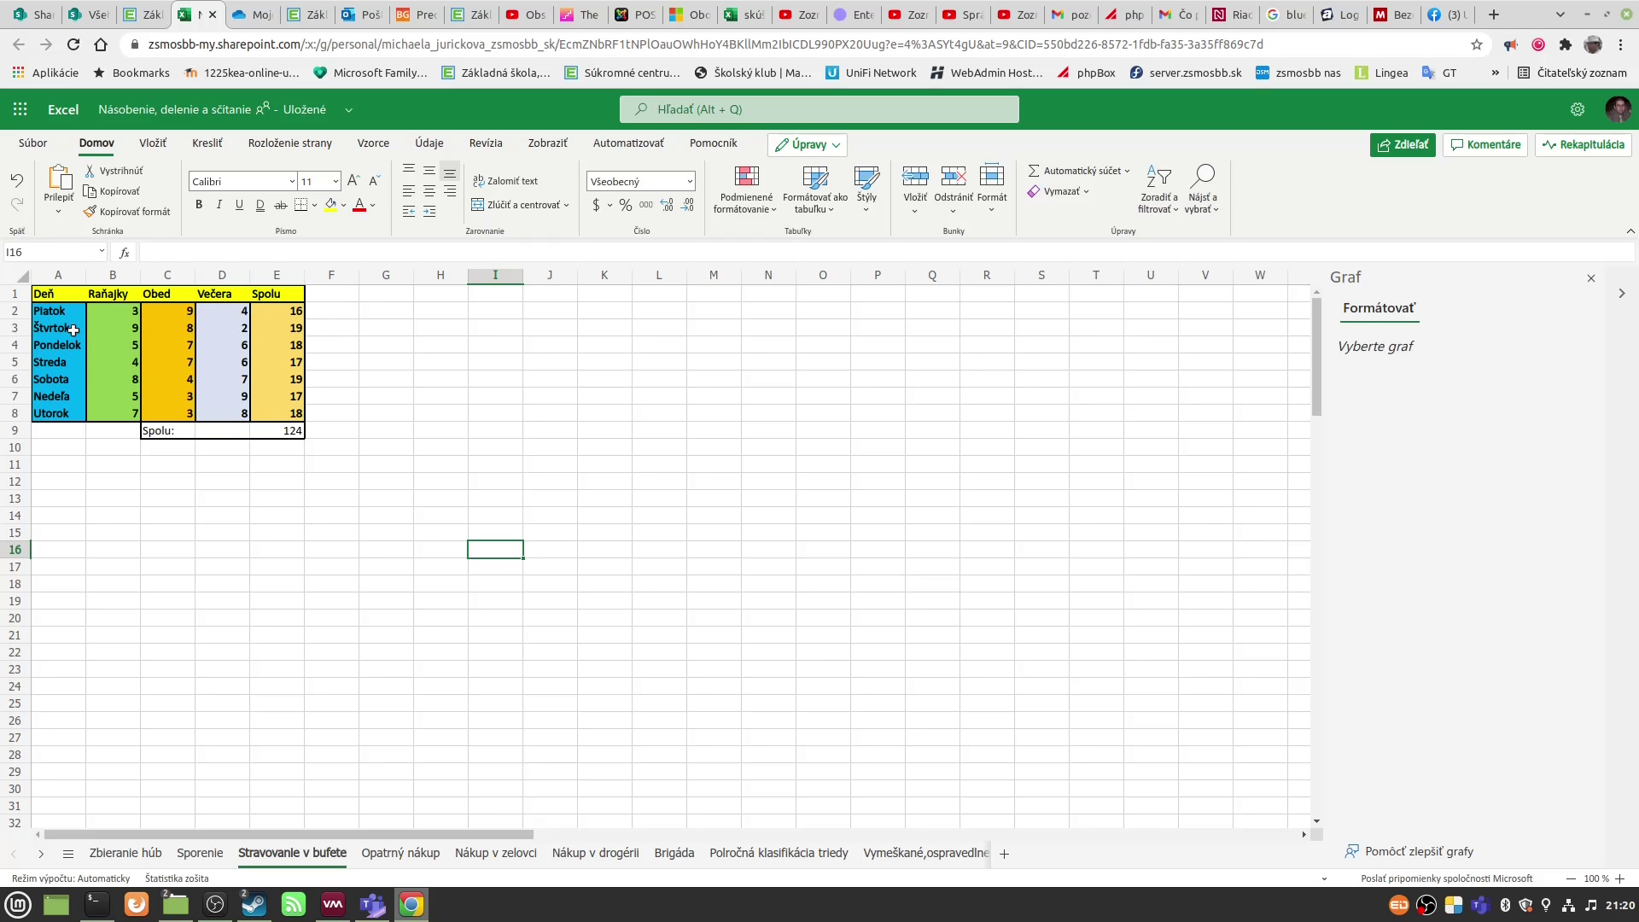
# Step: Insert a 2D stacked bar chart of breakfast, lunch and dinner per day from the range A1:D8
pyautogui.moveTo(43, 293); pyautogui.dragTo(210, 413)
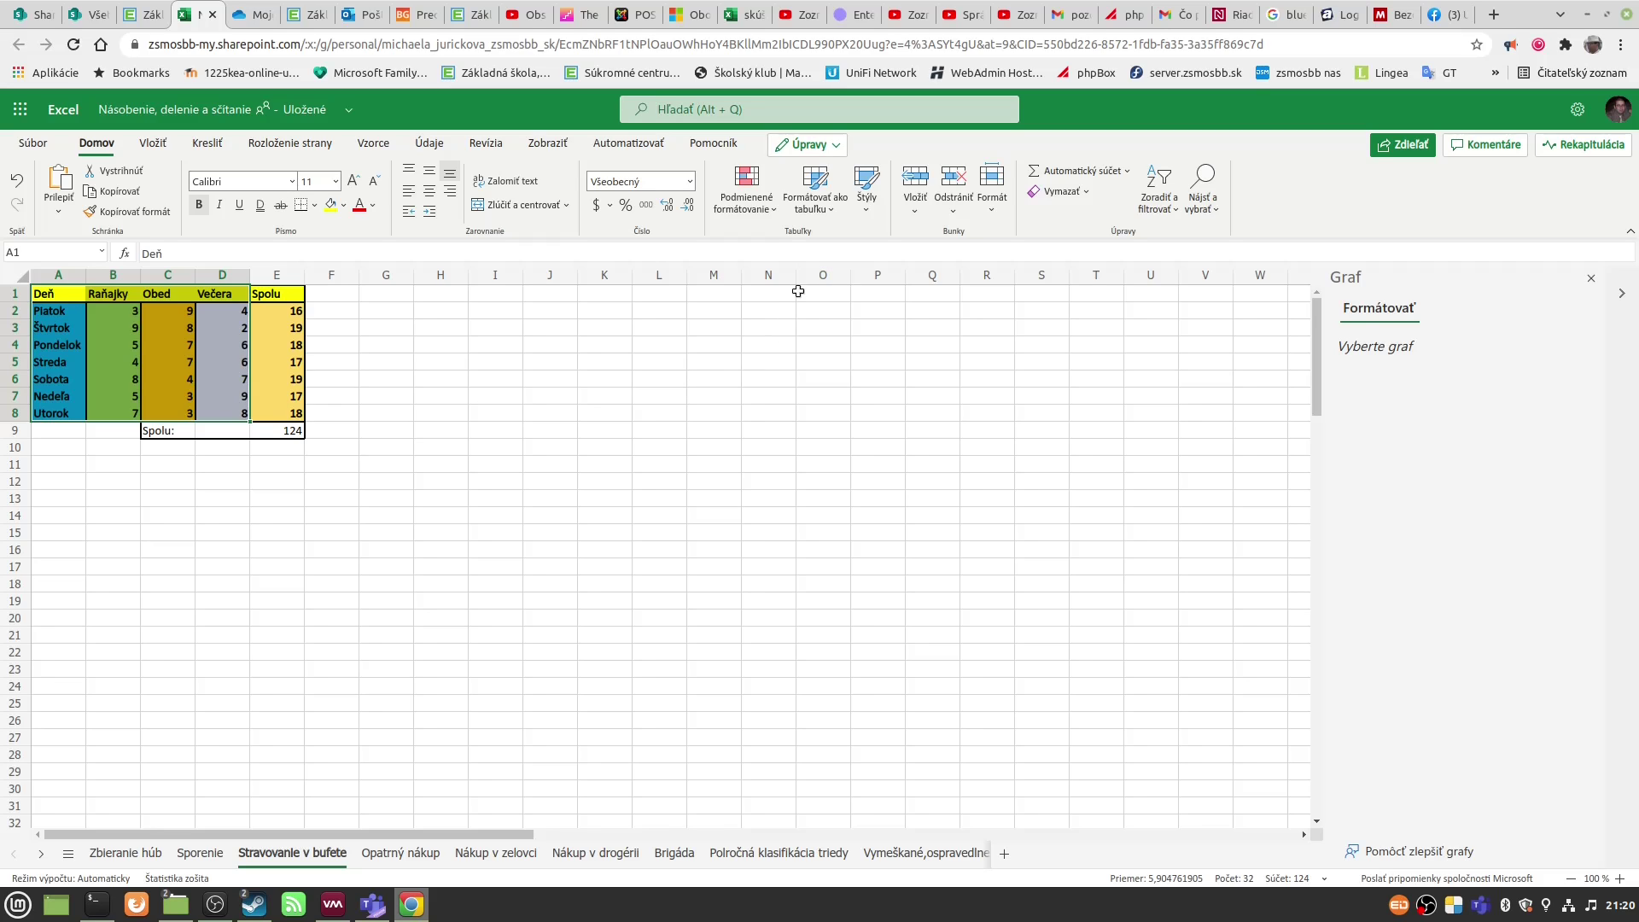
pyautogui.click(162, 143)
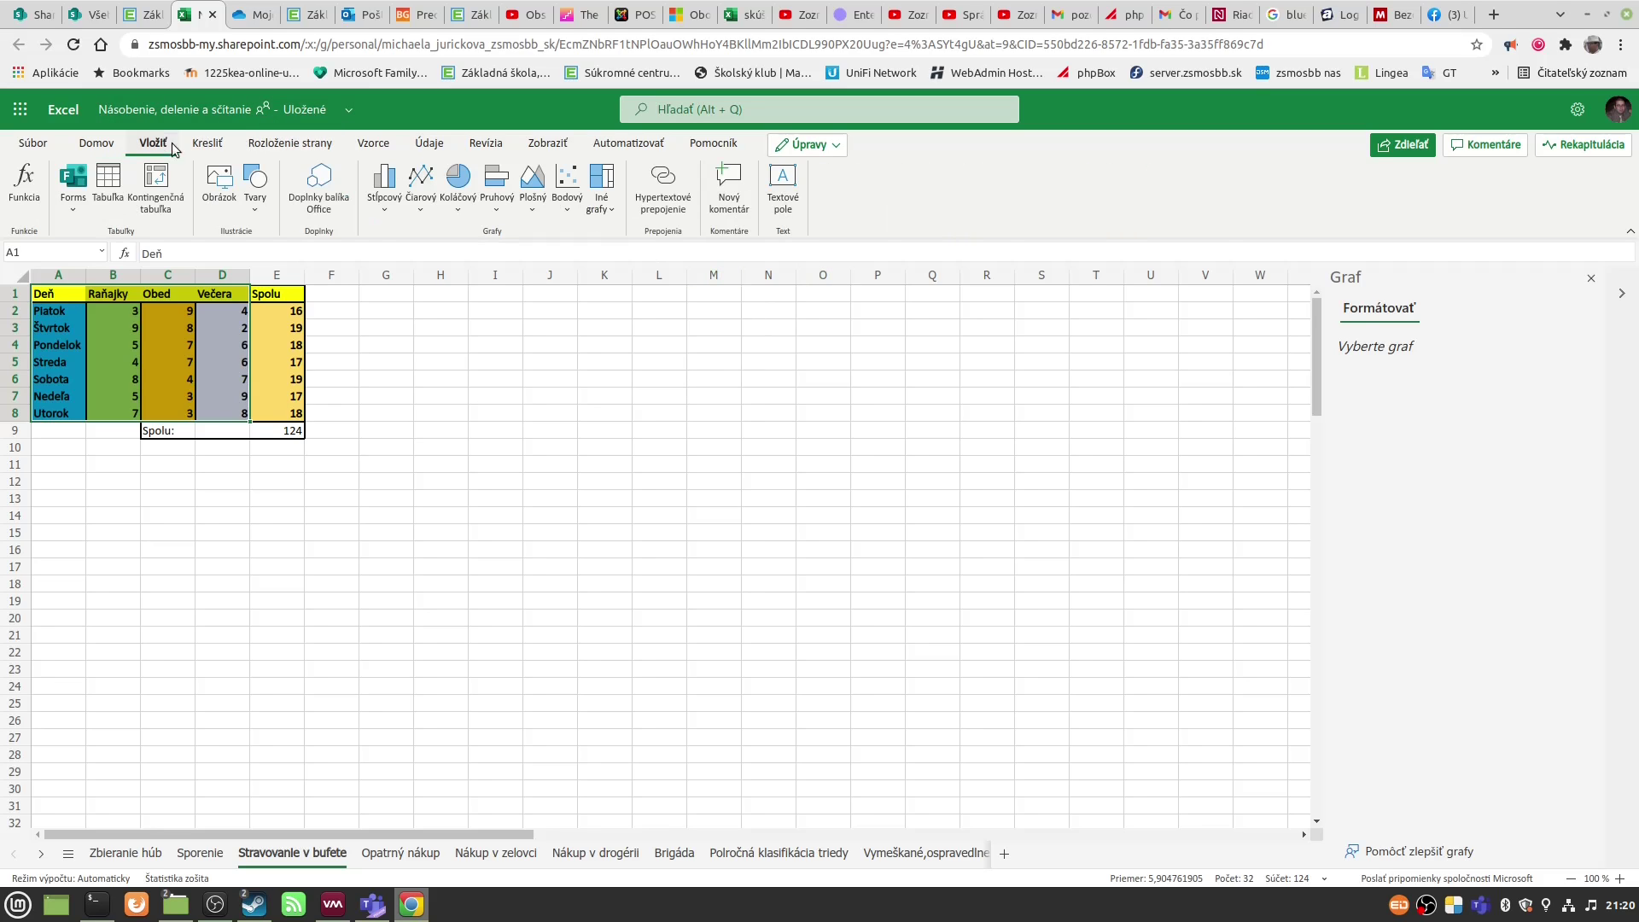
pyautogui.click(500, 210)
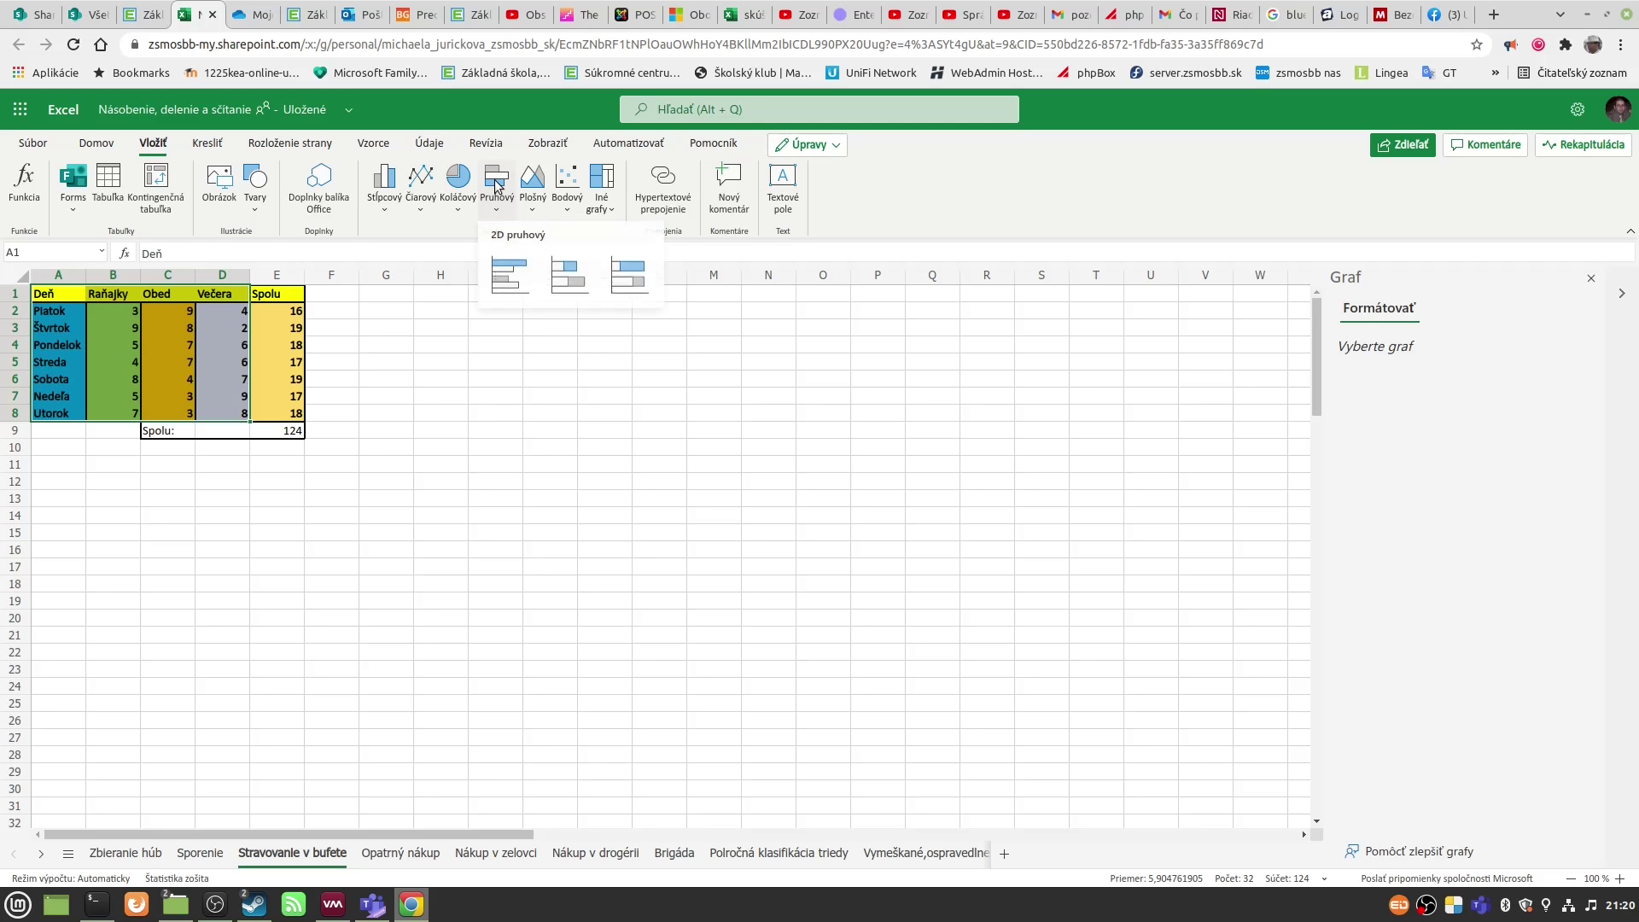
pyautogui.click(580, 282)
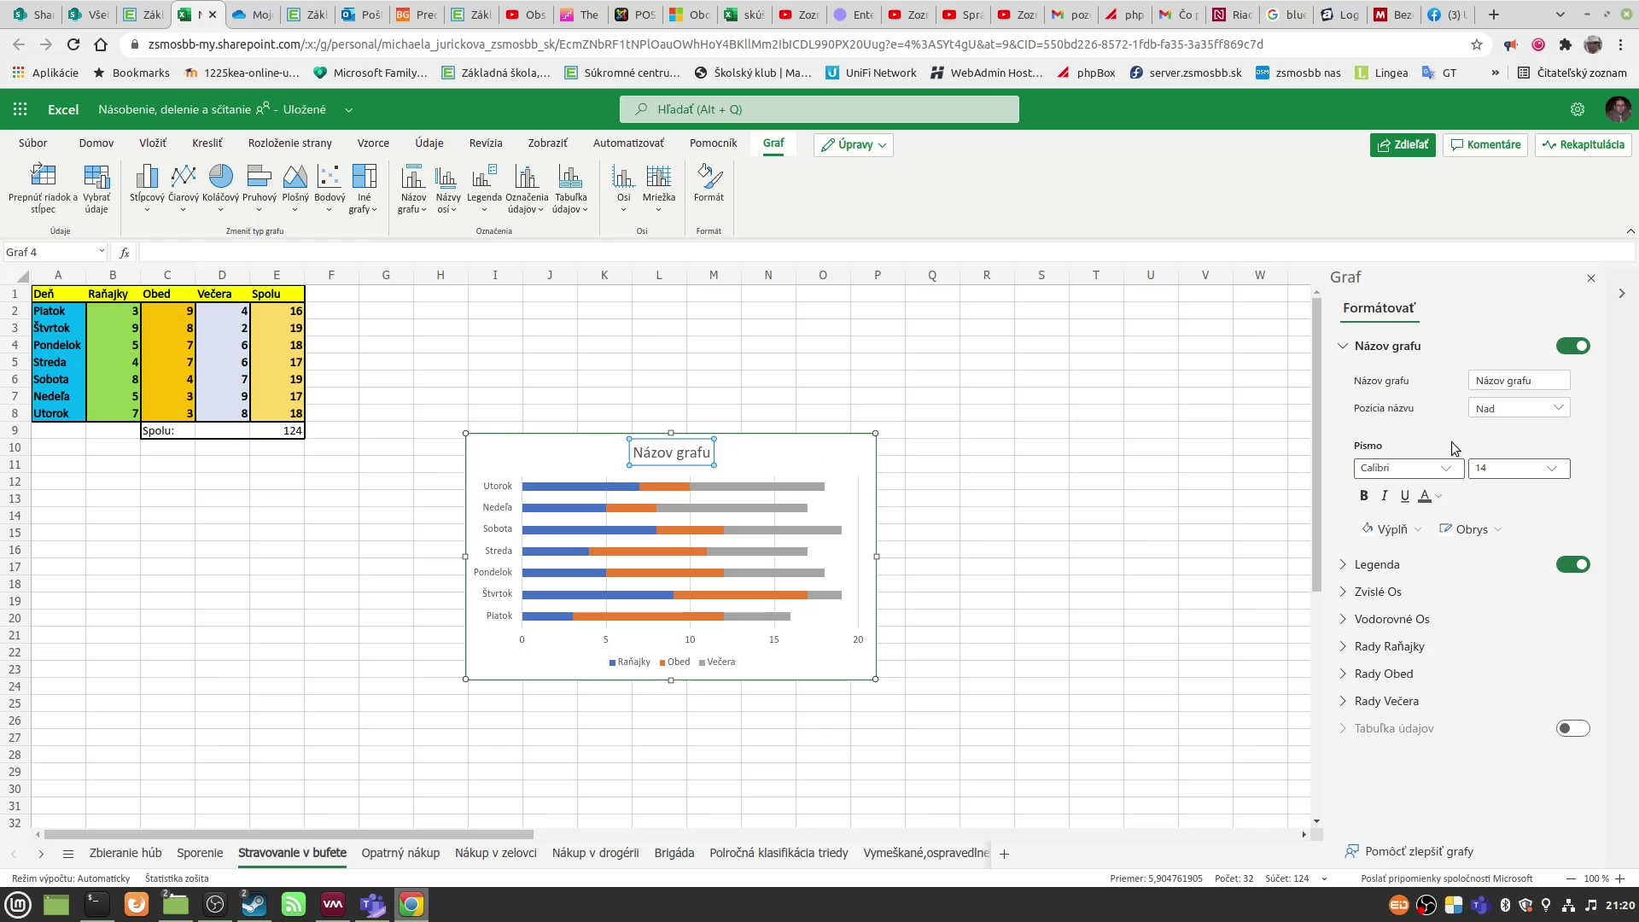
# Step: Set the title of the stacked bar chart to "Cena jedál"
pyautogui.click(1518, 372)
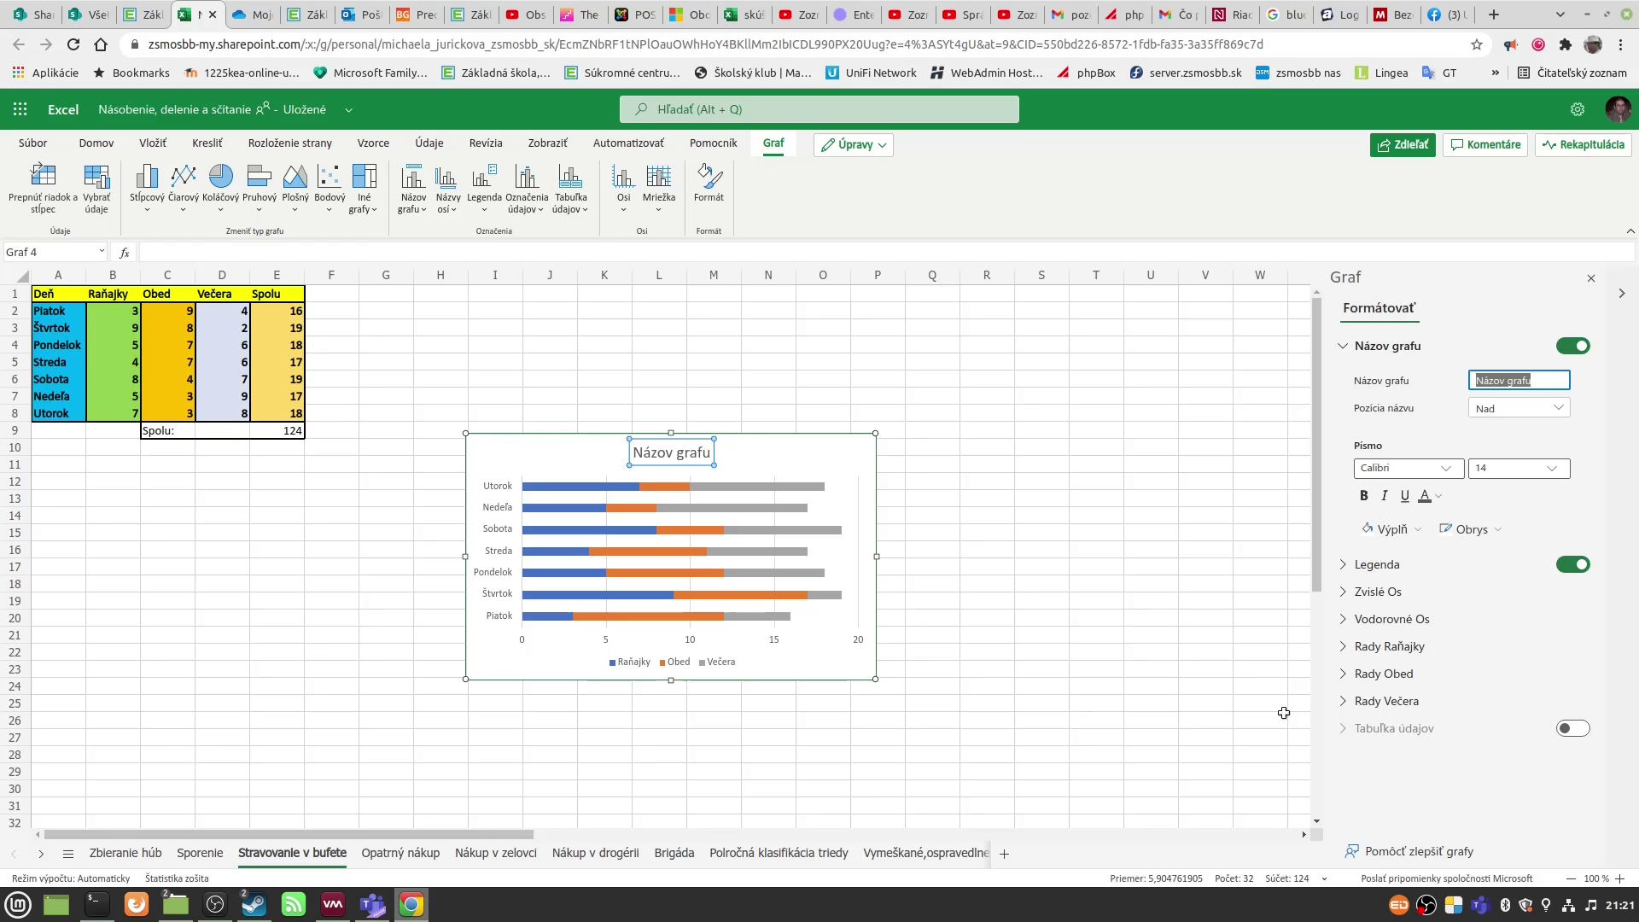
pyautogui.write('Cena jedál')
pyautogui.click(1180, 619)
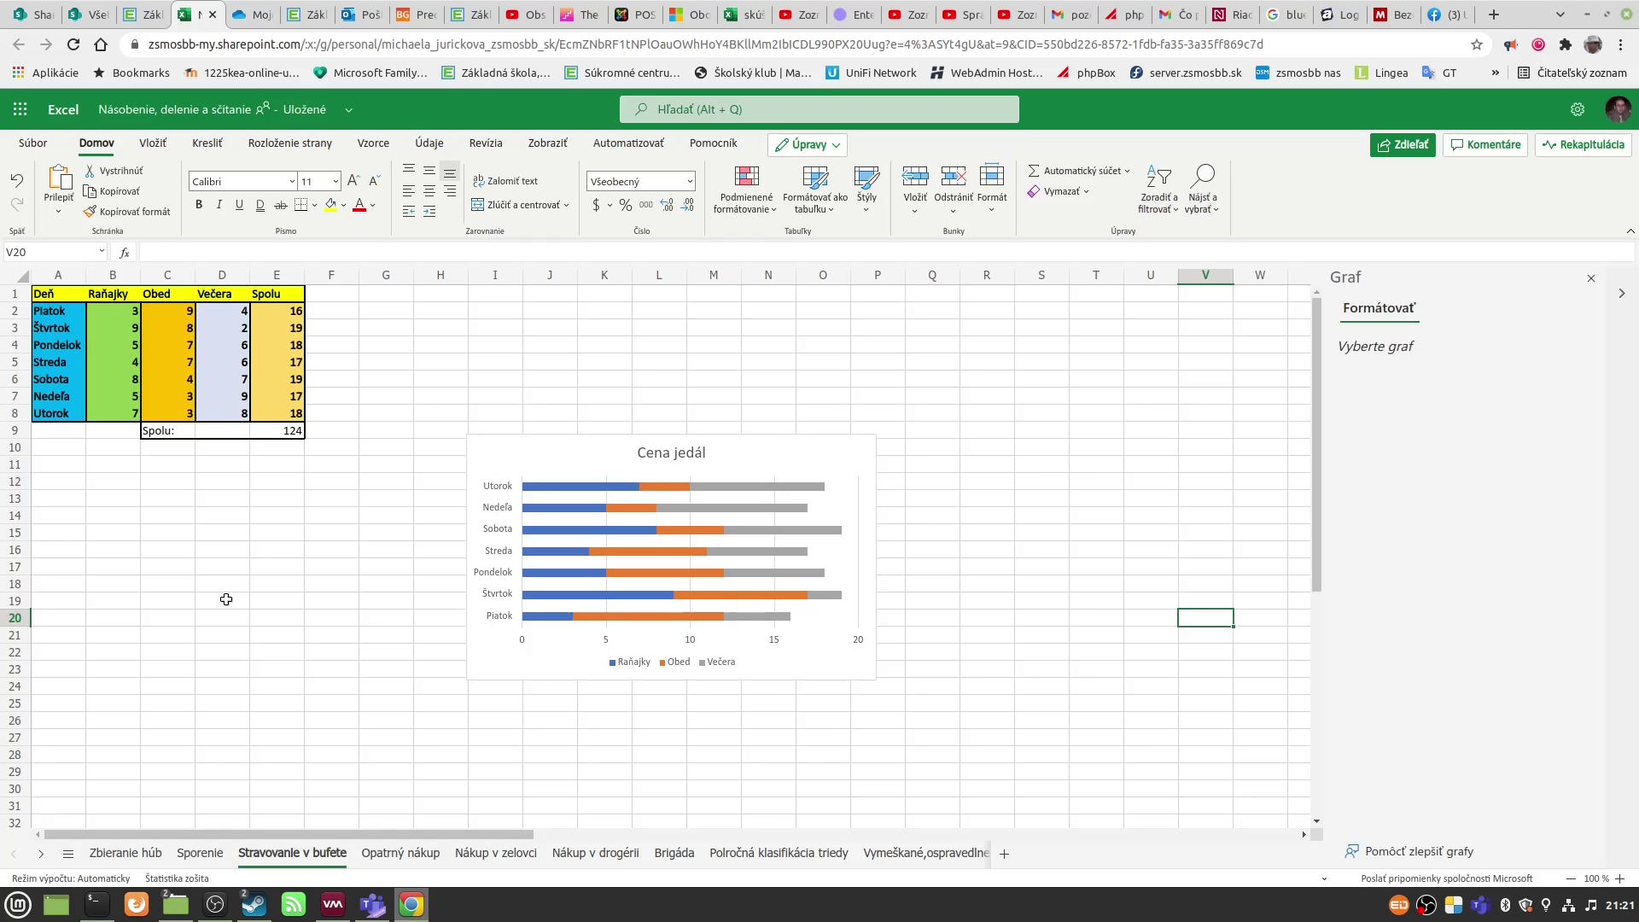
# Step: Read the first pie chart task in the EduPage assignment and open the Nákup v zelovci sheet in the workbook
pyautogui.click(145, 16)
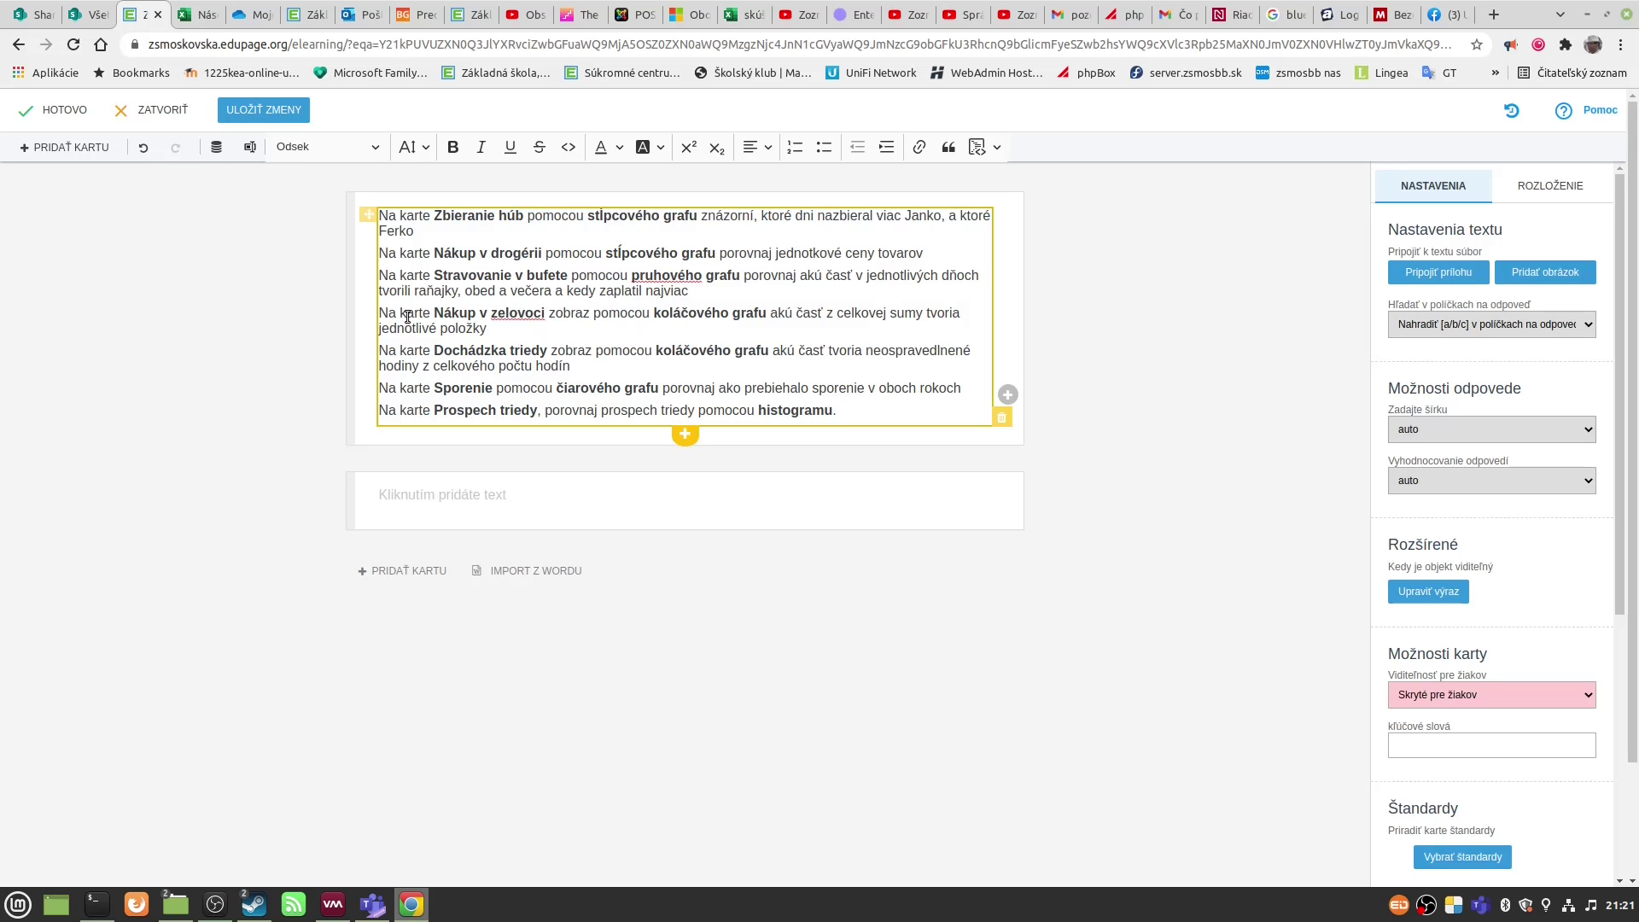
pyautogui.click(198, 14)
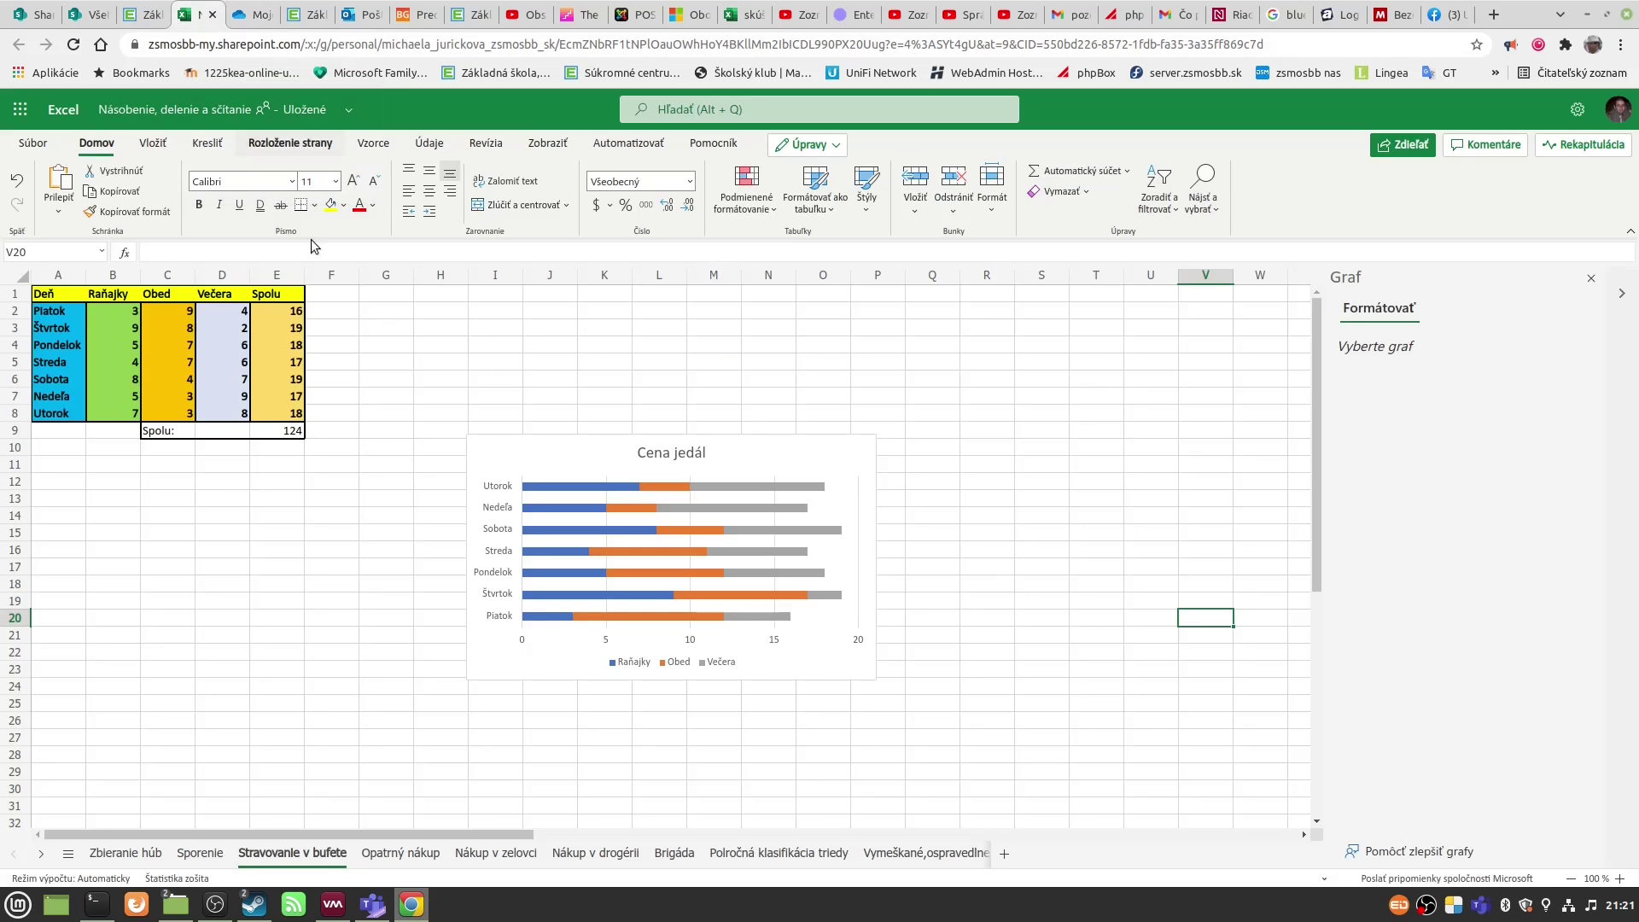
pyautogui.click(515, 858)
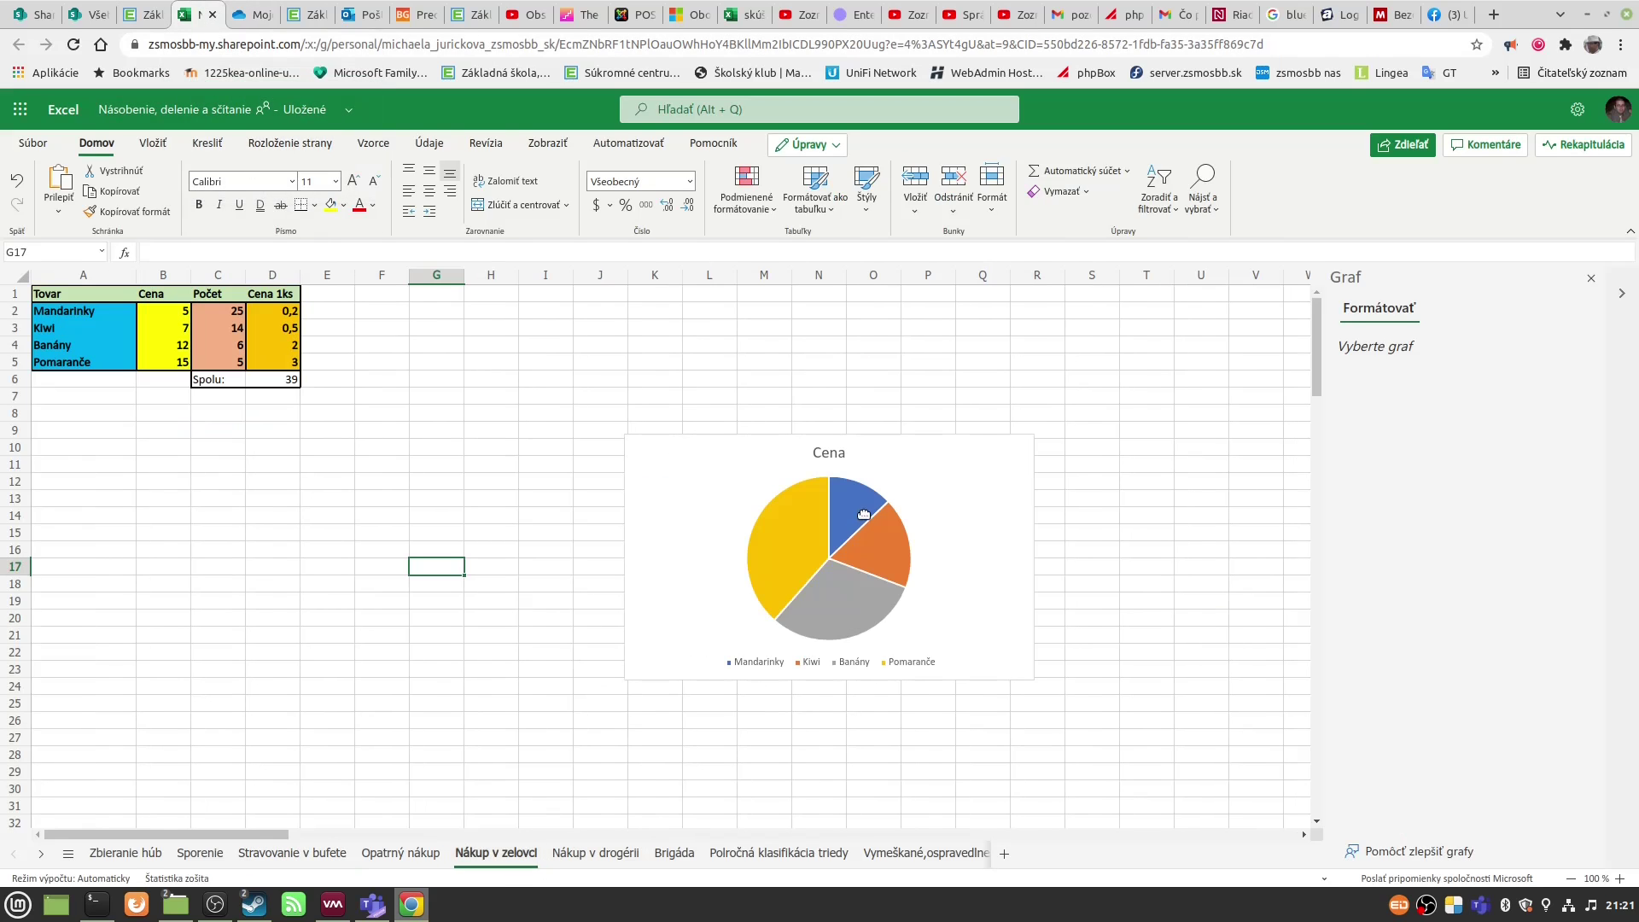
# Step: Delete the existing pie chart titled "Cena" from the Nákup v zelovci sheet
pyautogui.click(965, 488)
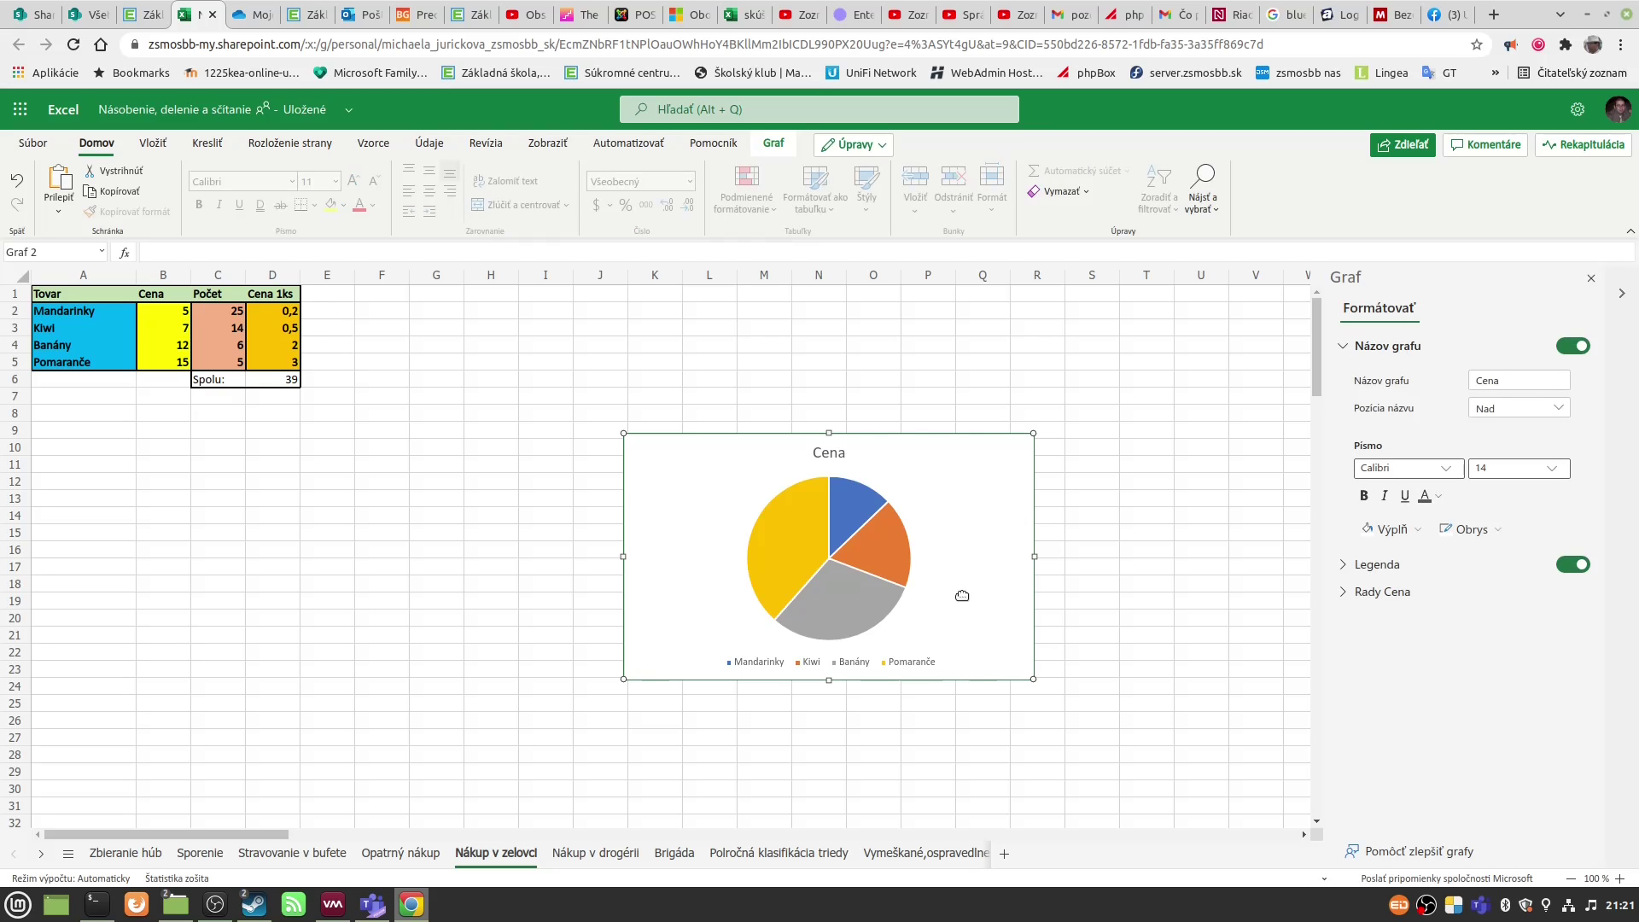
pyautogui.press('Delete')
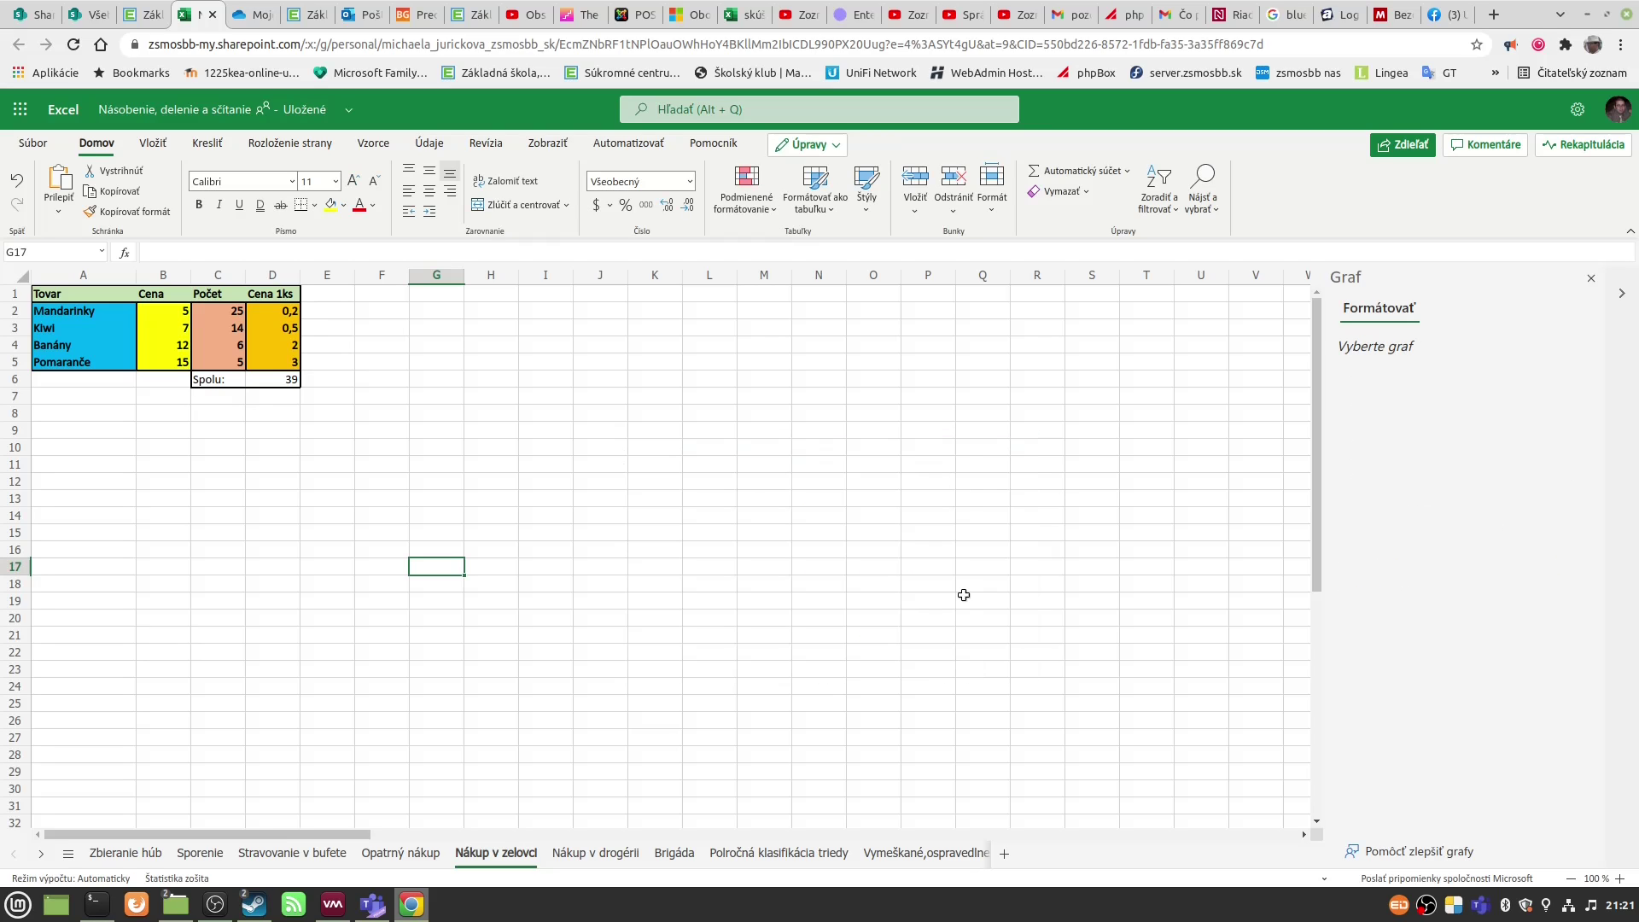
pyautogui.click(599, 482)
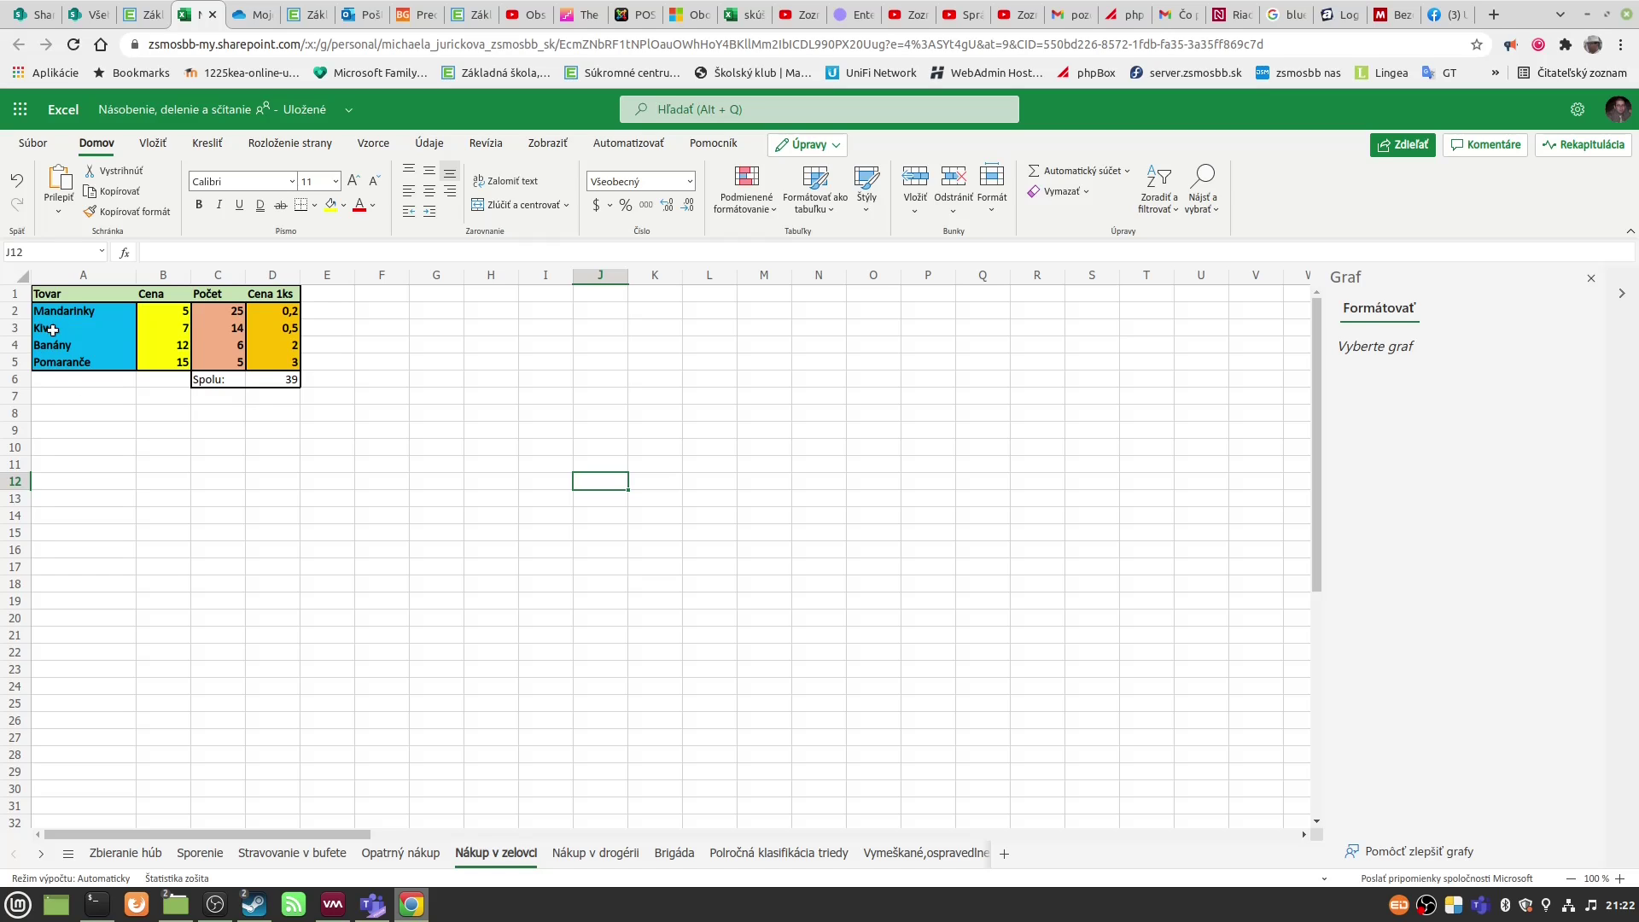
# Step: Correct the spelling of the item in cell A3 to "Kivi"
pyautogui.doubleClick(50, 327)
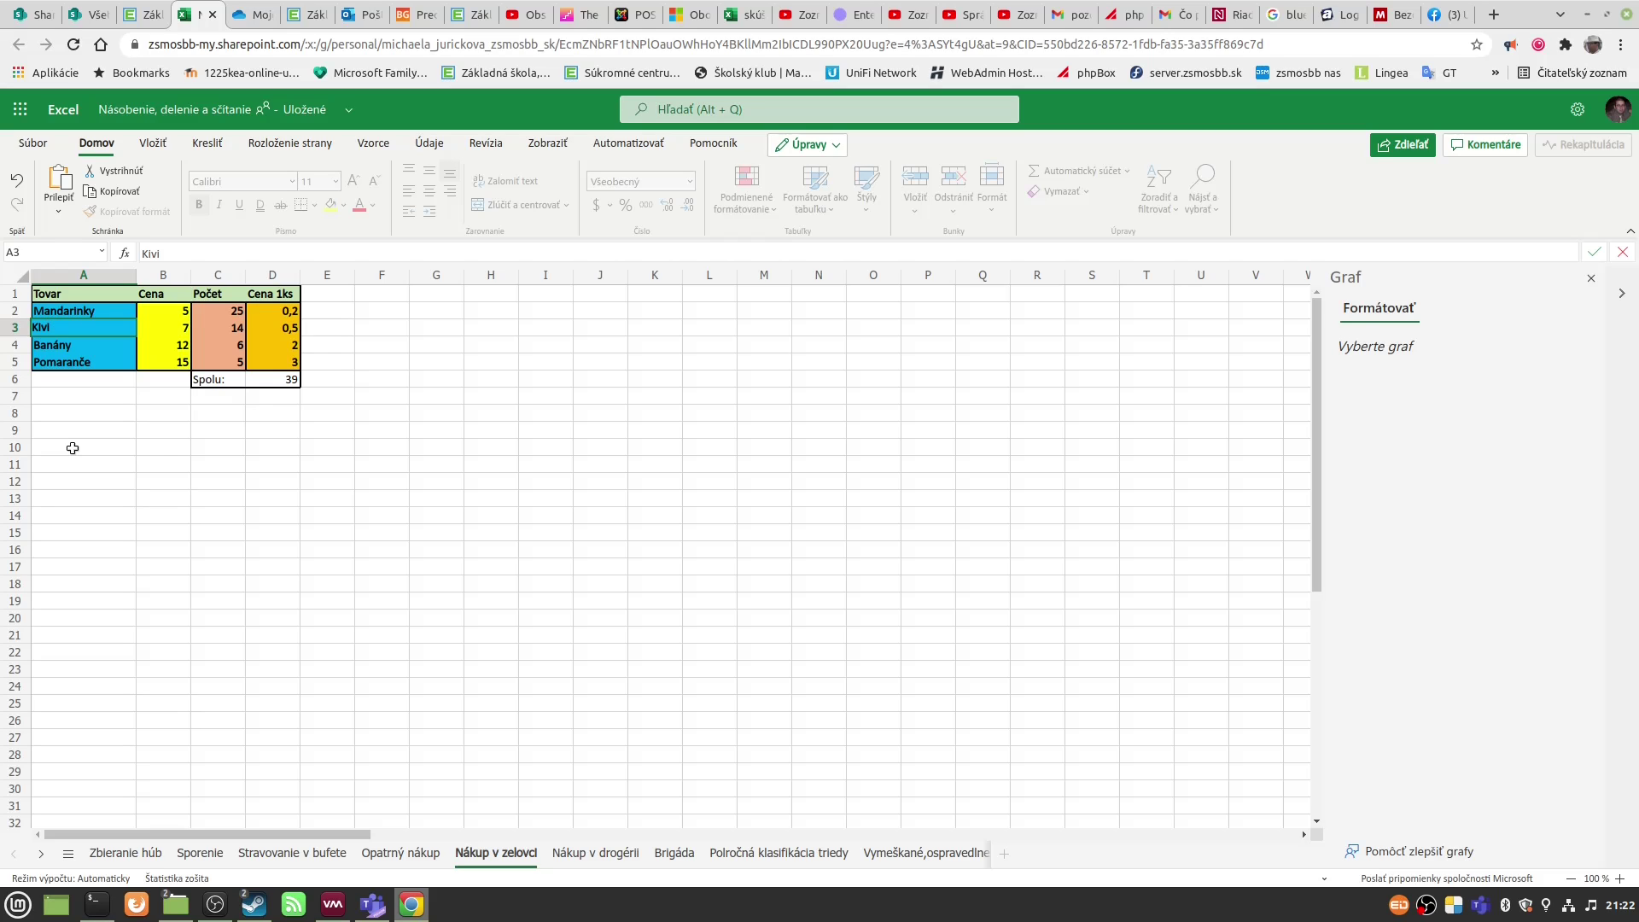
pyautogui.moveTo(167, 463); pyautogui.dragTo(171, 450)
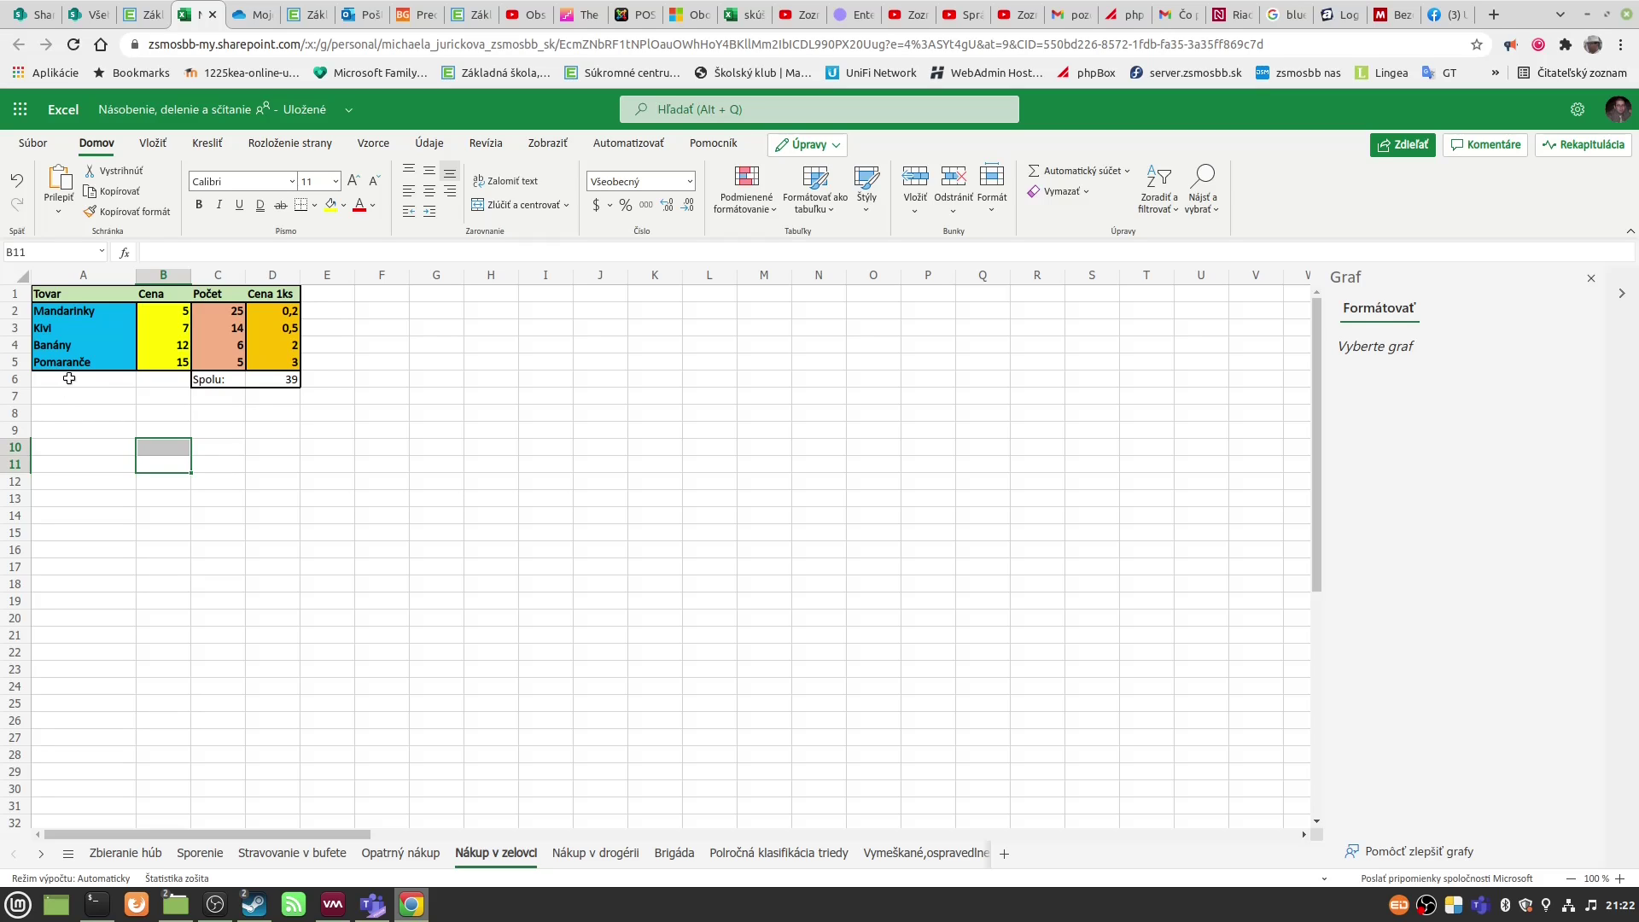
# Step: Insert a 2D pie chart of the items and their prices from the range A2:B5
pyautogui.moveTo(76, 309); pyautogui.dragTo(175, 359)
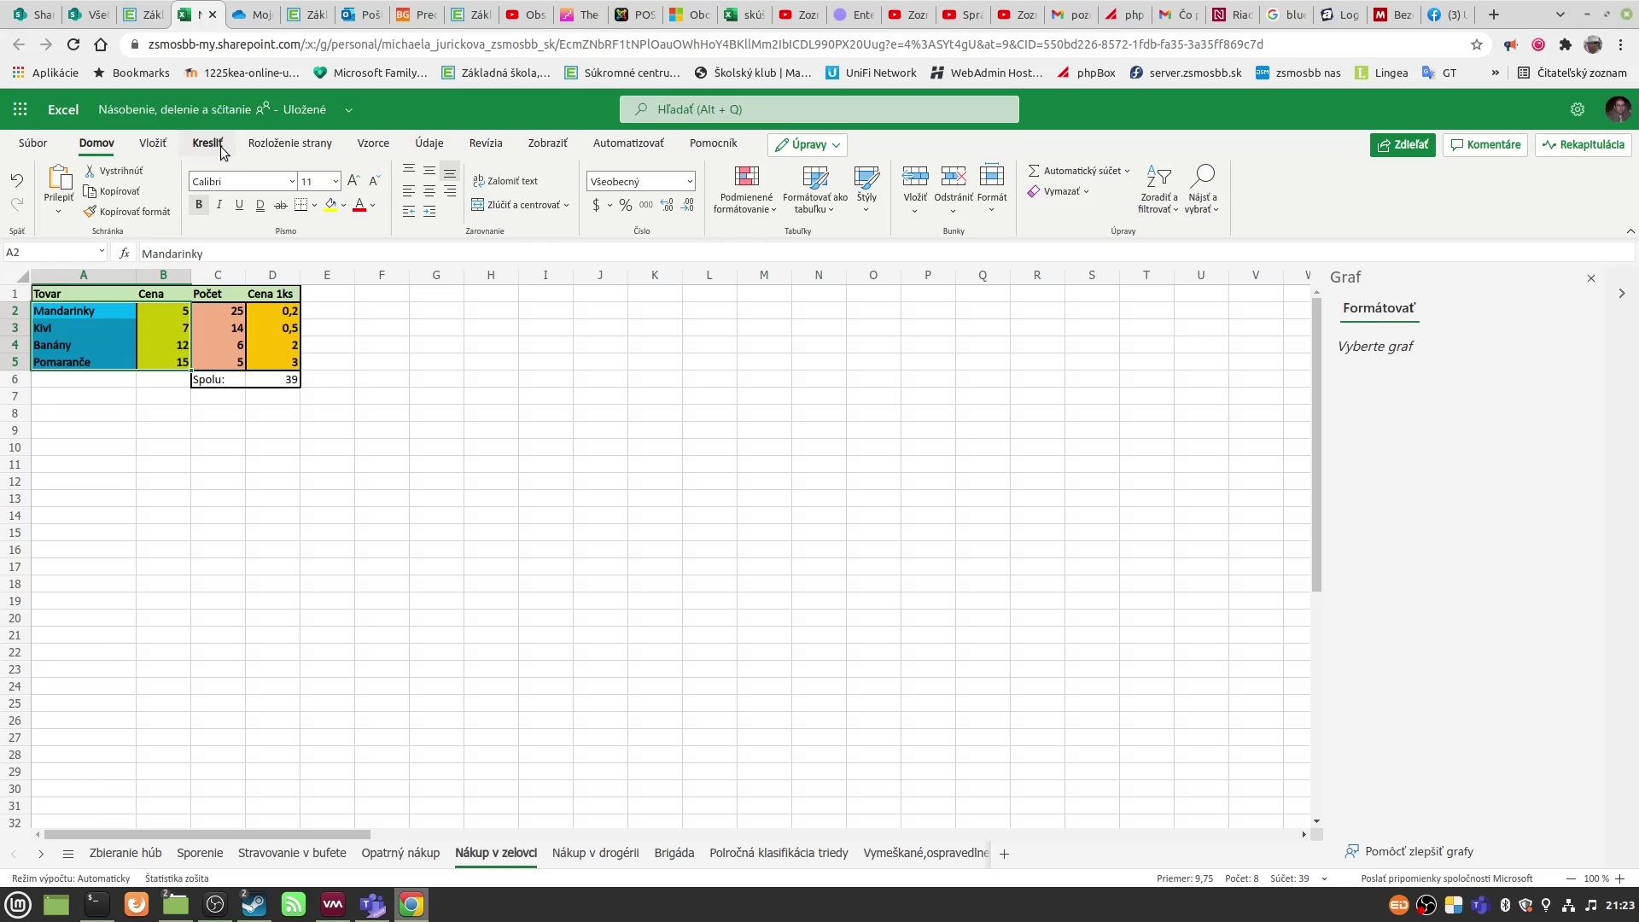
pyautogui.click(153, 146)
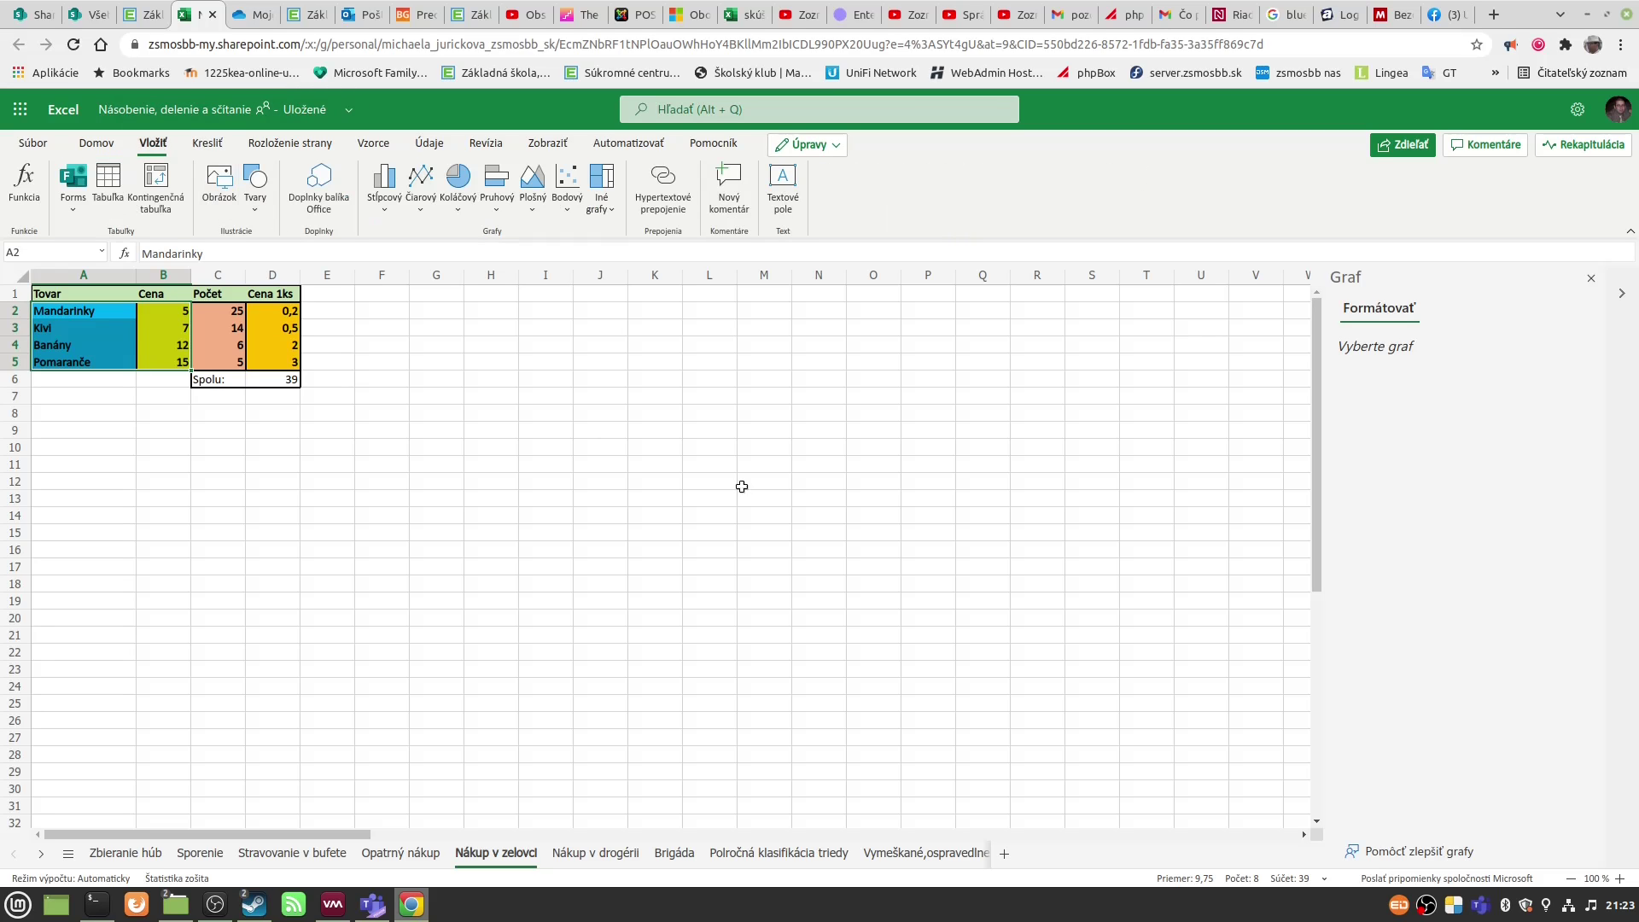
pyautogui.click(459, 216)
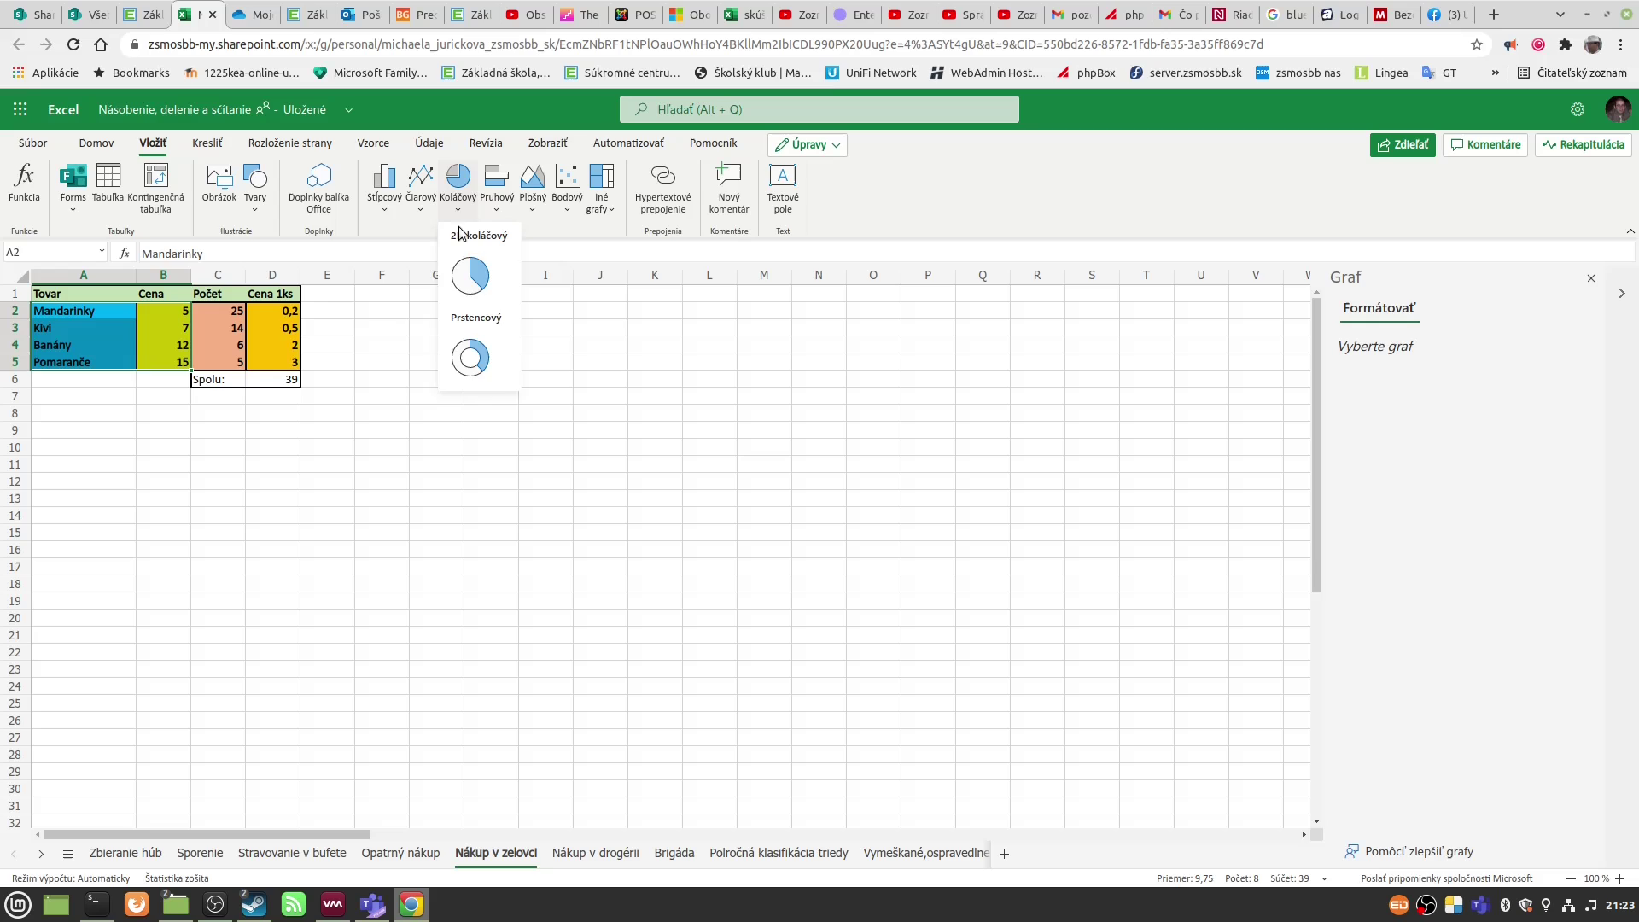
pyautogui.click(469, 275)
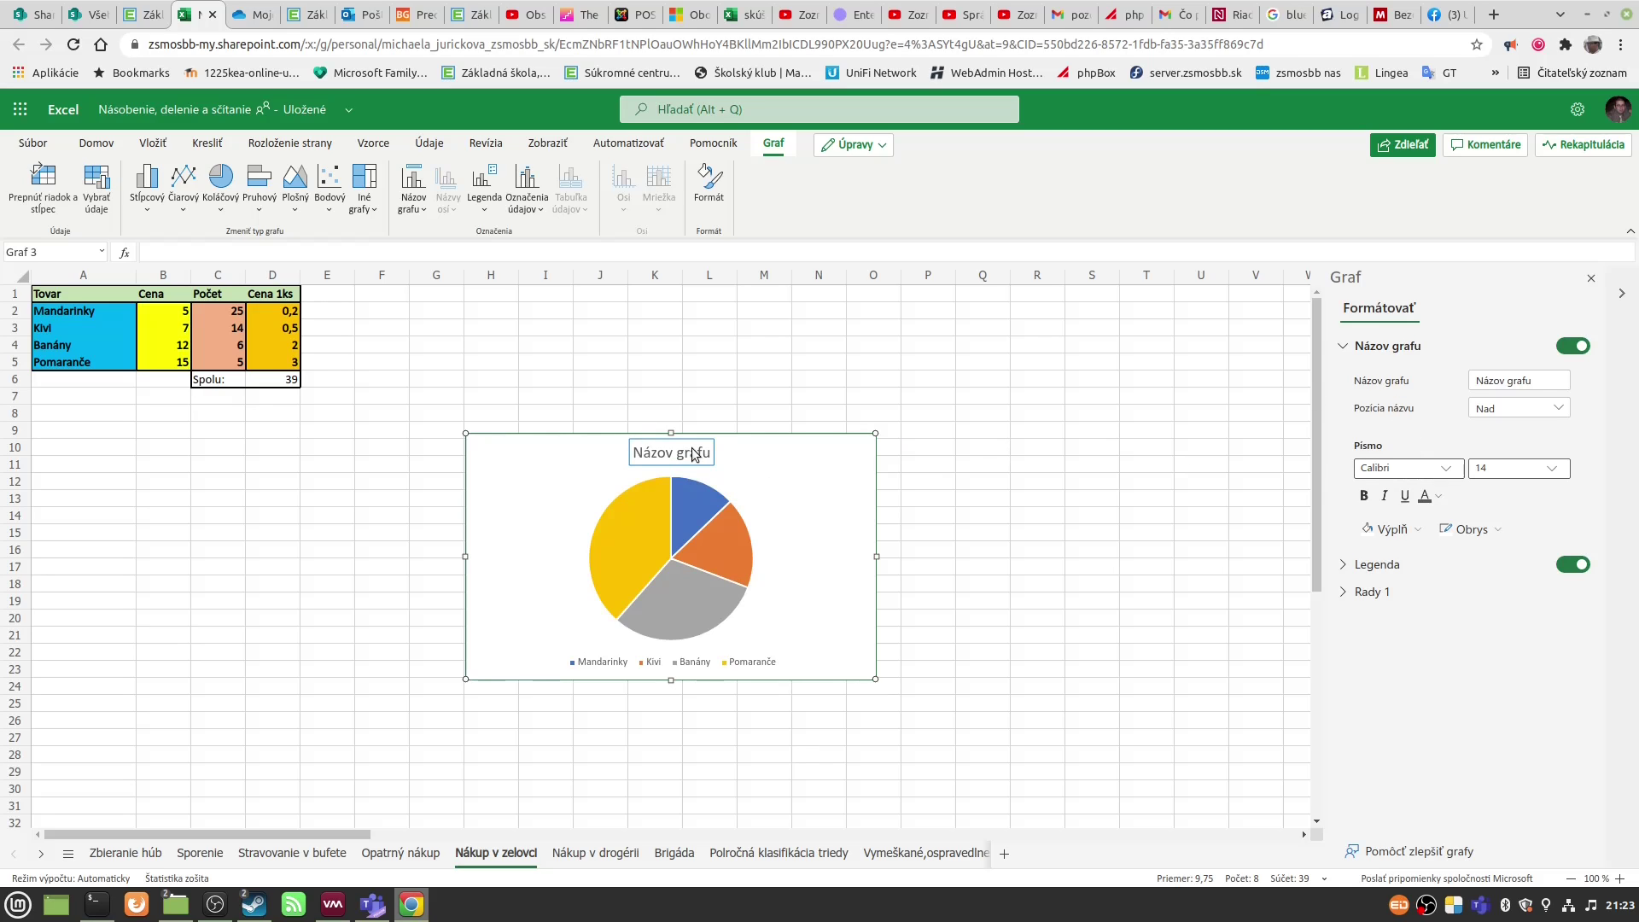
# Step: Set the pie chart's title to "Podiel položiek v nákupe" and move the chart up beside the table
pyautogui.click(694, 454)
pyautogui.moveTo(1541, 382); pyautogui.dragTo(1473, 369)
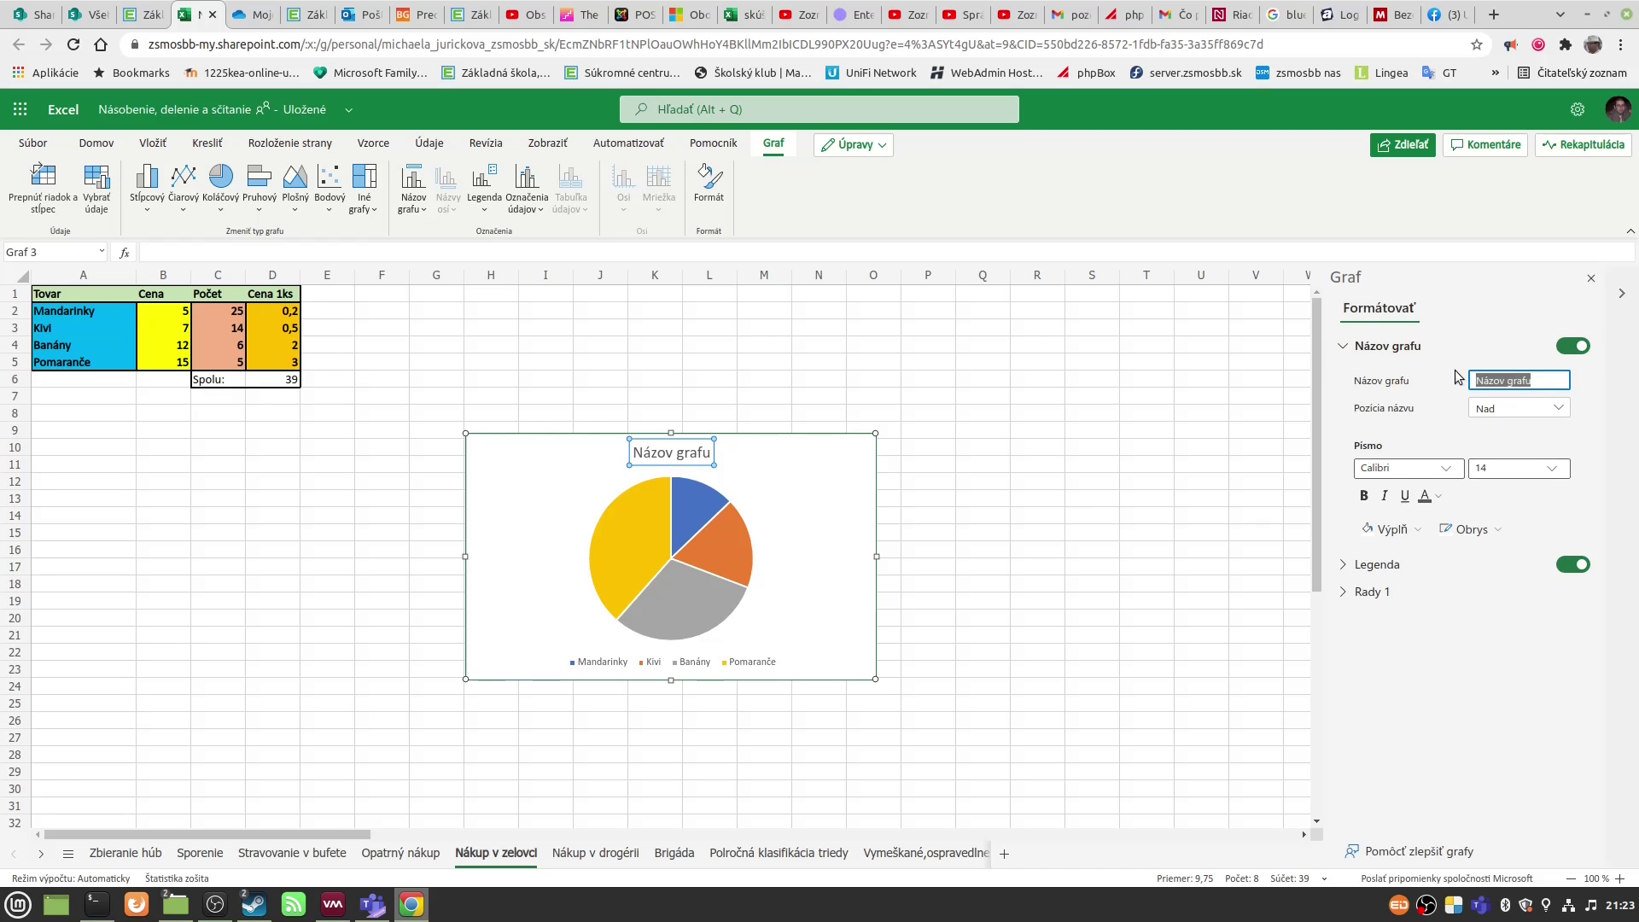
pyautogui.write('Podiel položiek v na')
pyautogui.press('BackSpace')
pyautogui.write('ákupe')
pyautogui.click(1212, 499)
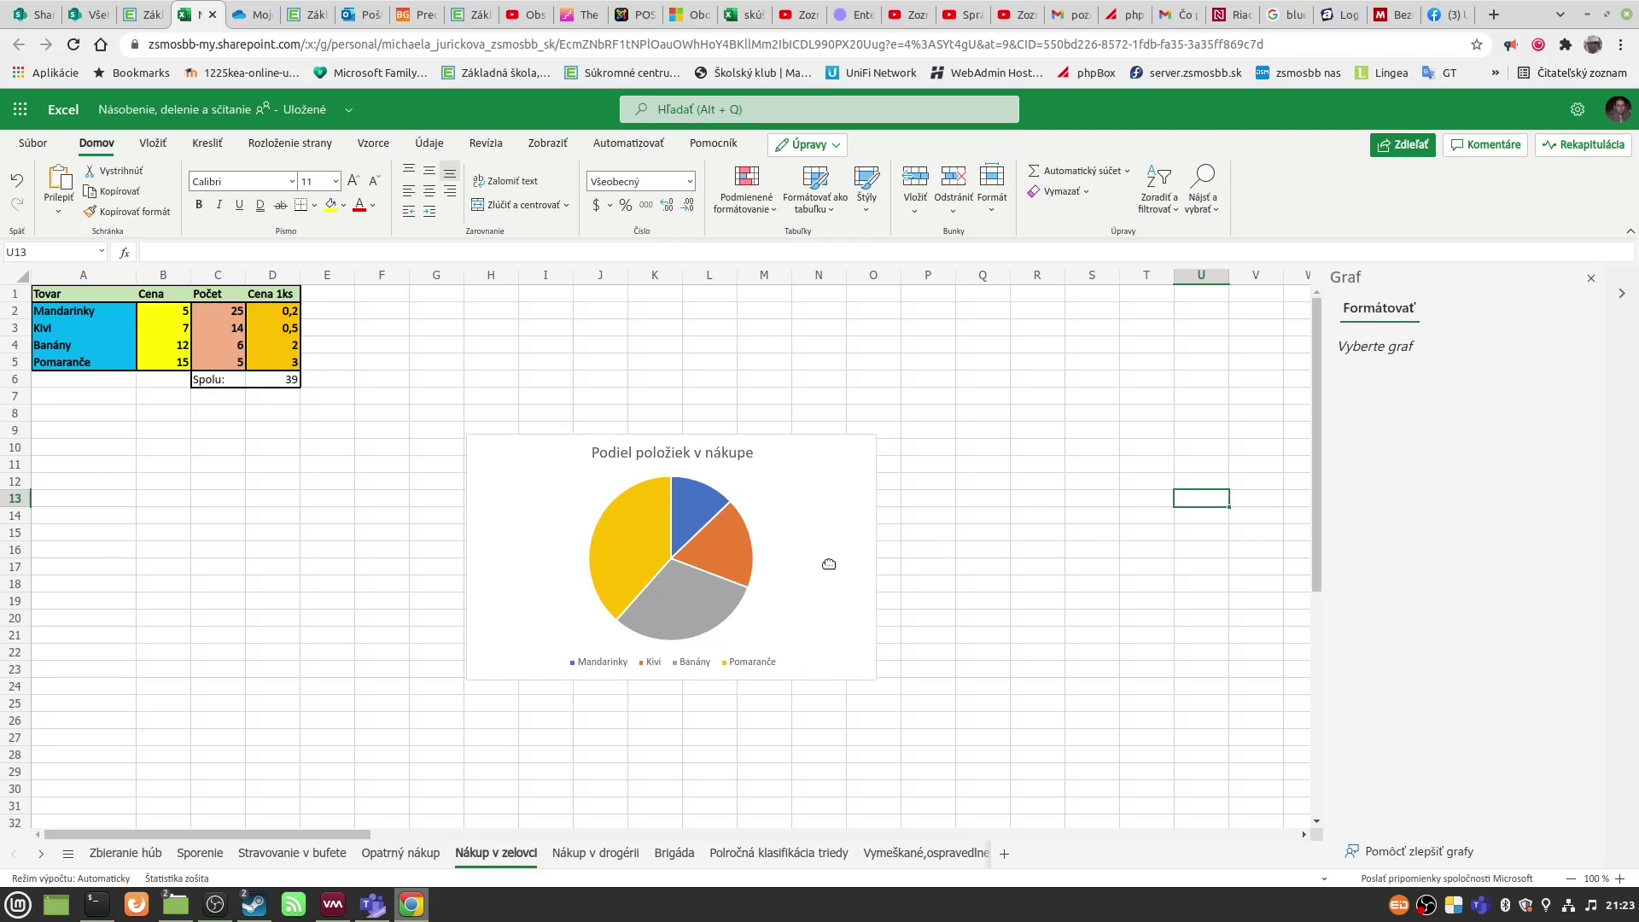
pyautogui.moveTo(812, 489); pyautogui.dragTo(785, 392)
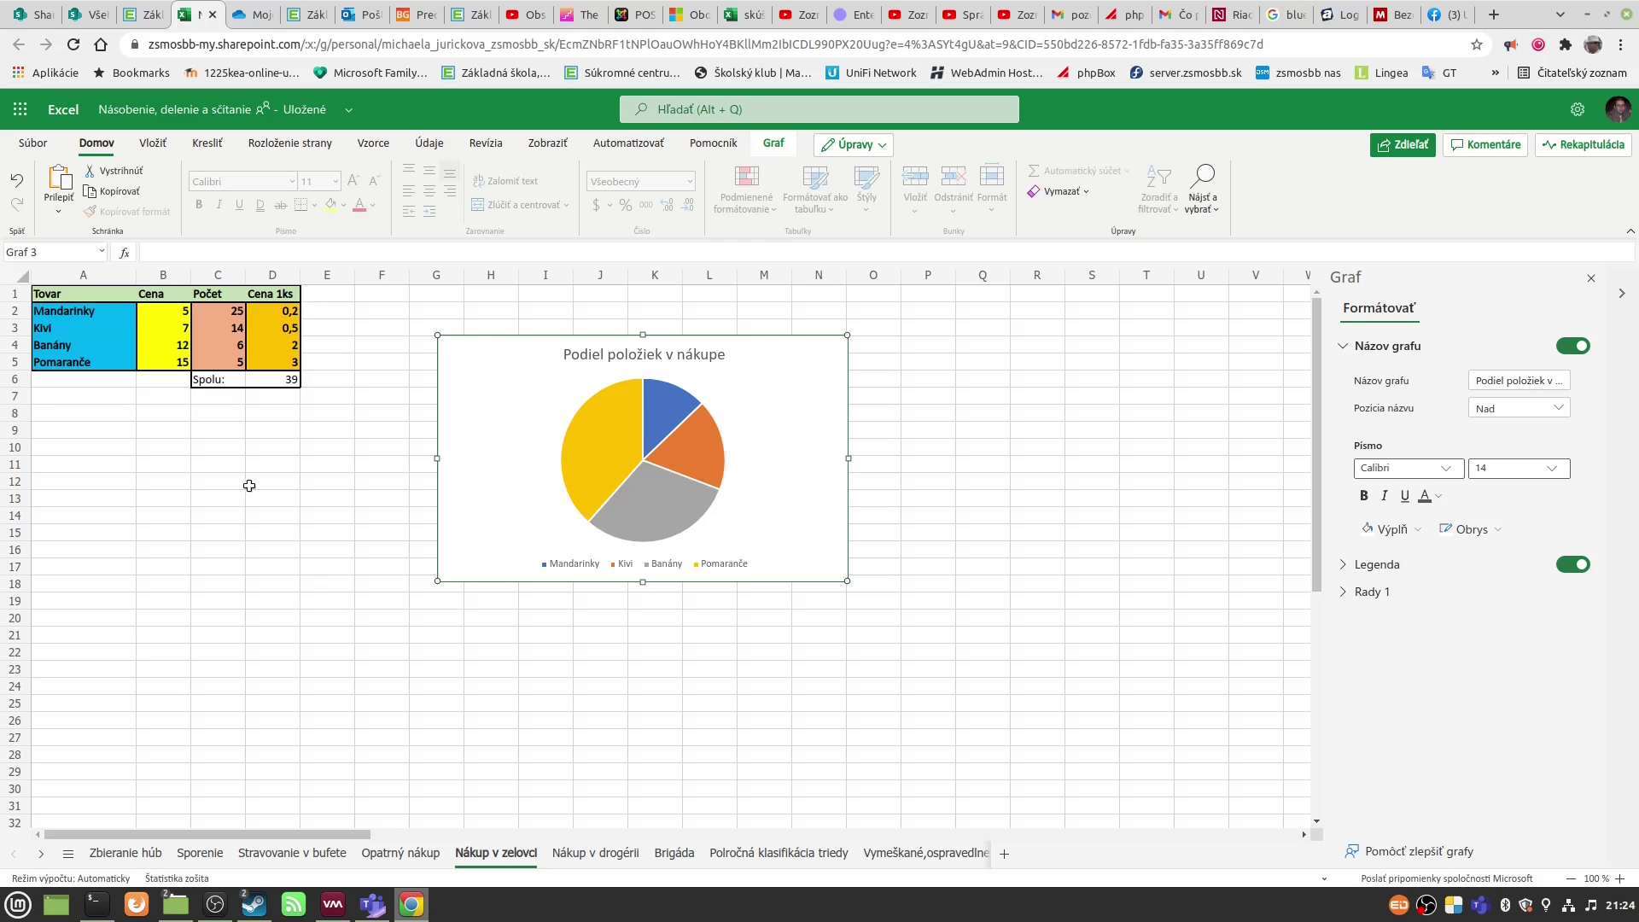
pyautogui.click(496, 646)
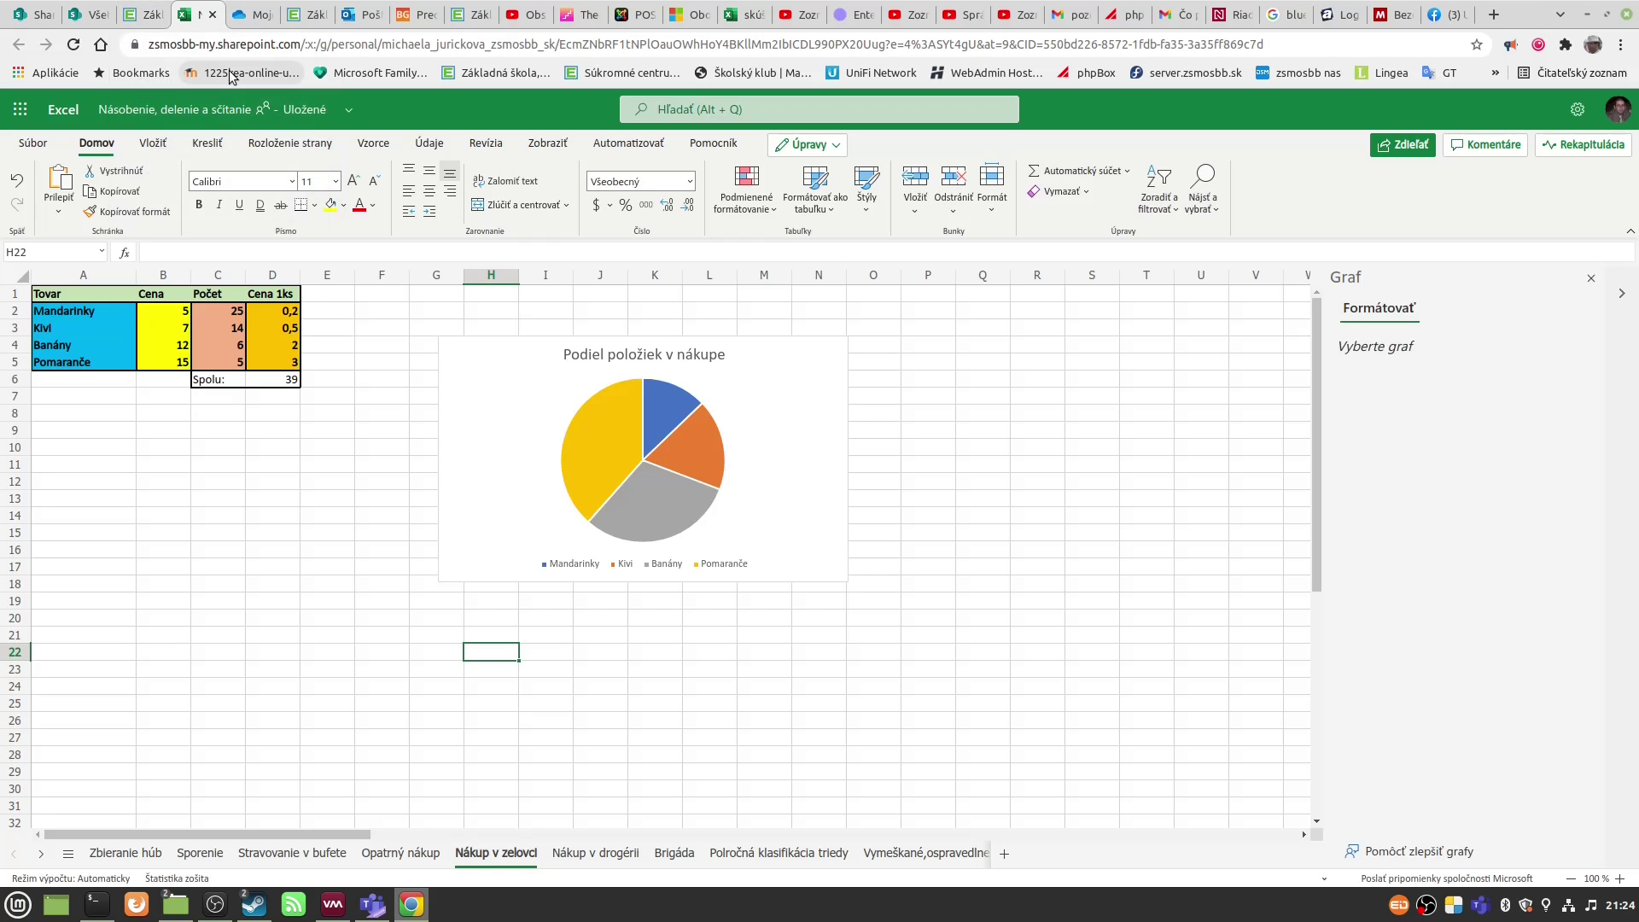
# Step: Read the class attendance pie chart task in the EduPage assignment and open the Vymeškané,ospravedlnené hodiny sheet in the workbook
pyautogui.click(141, 14)
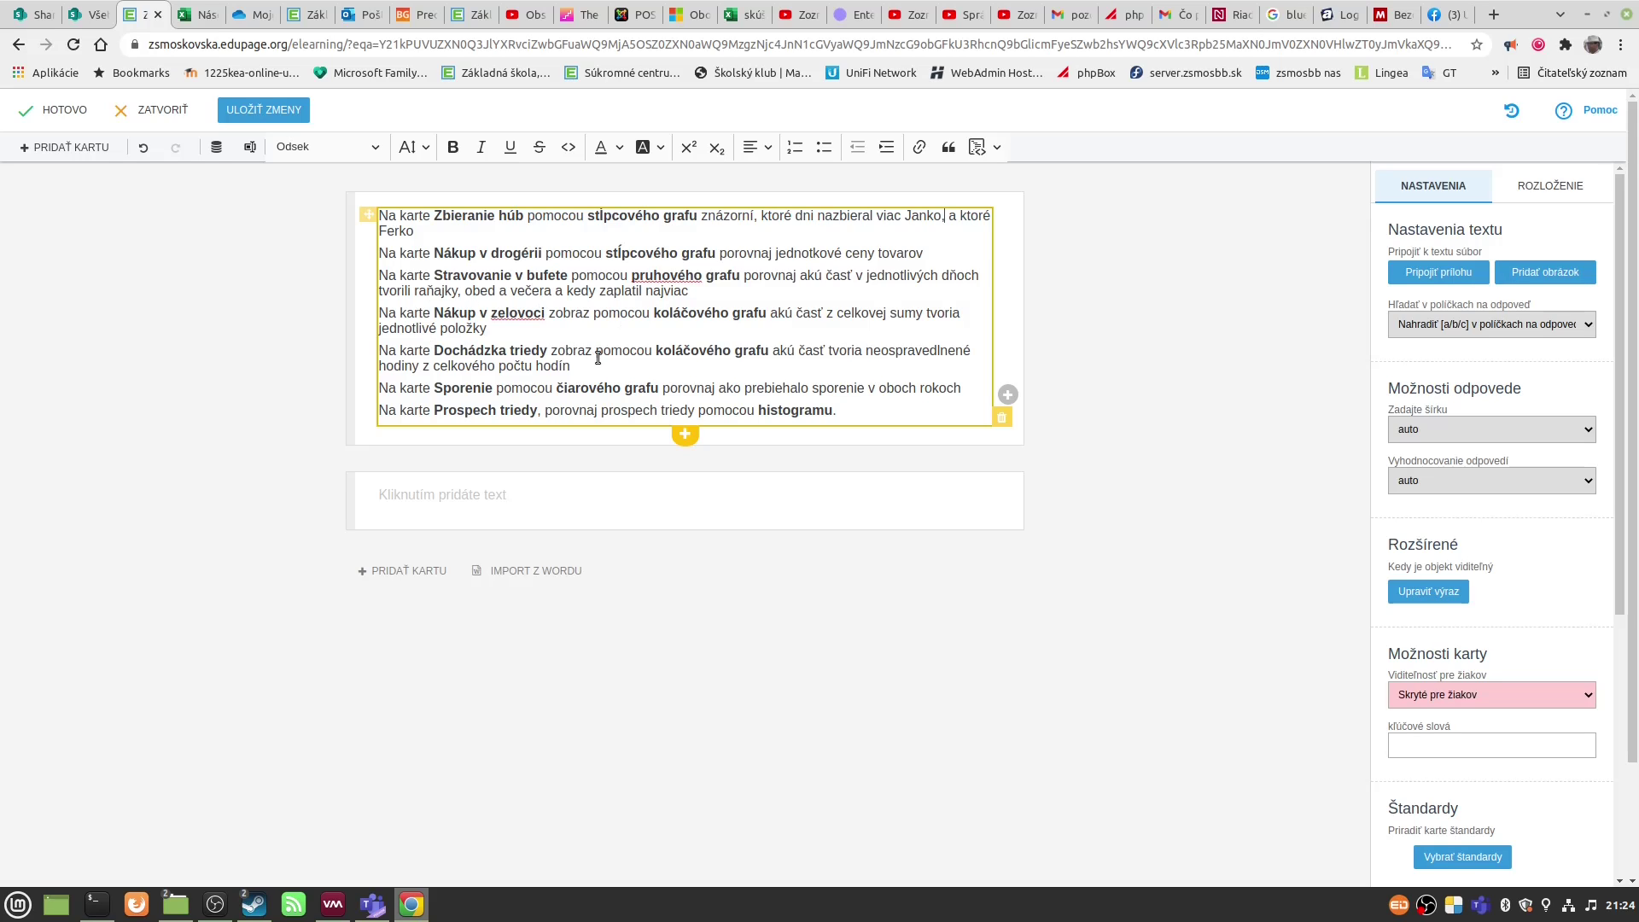
pyautogui.moveTo(98, 23)
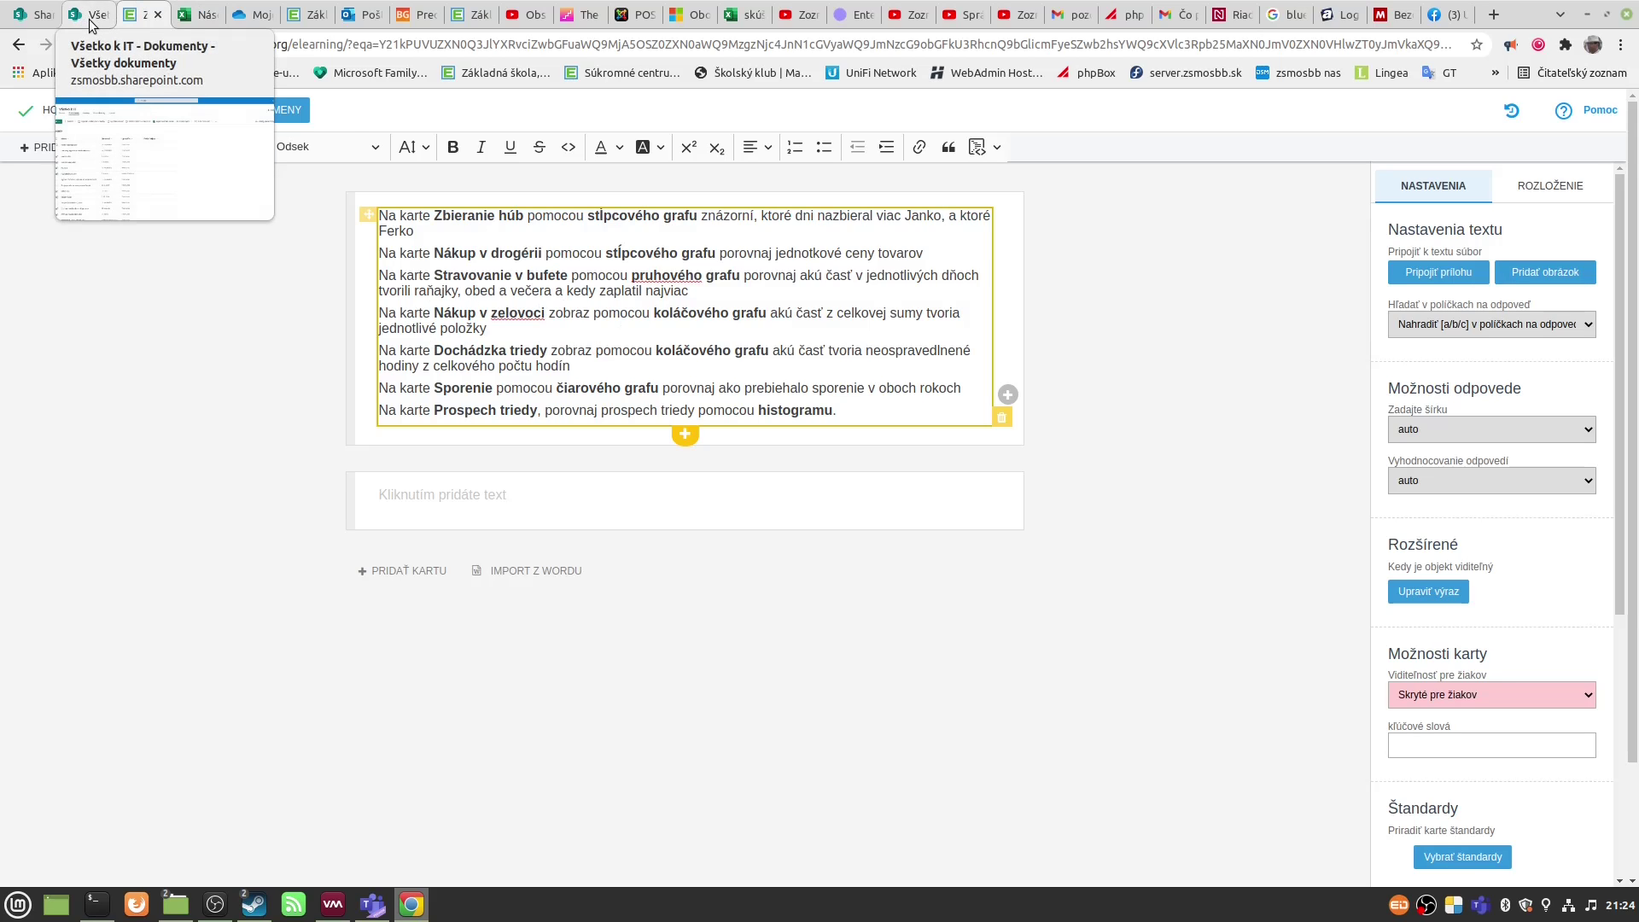
pyautogui.click(193, 17)
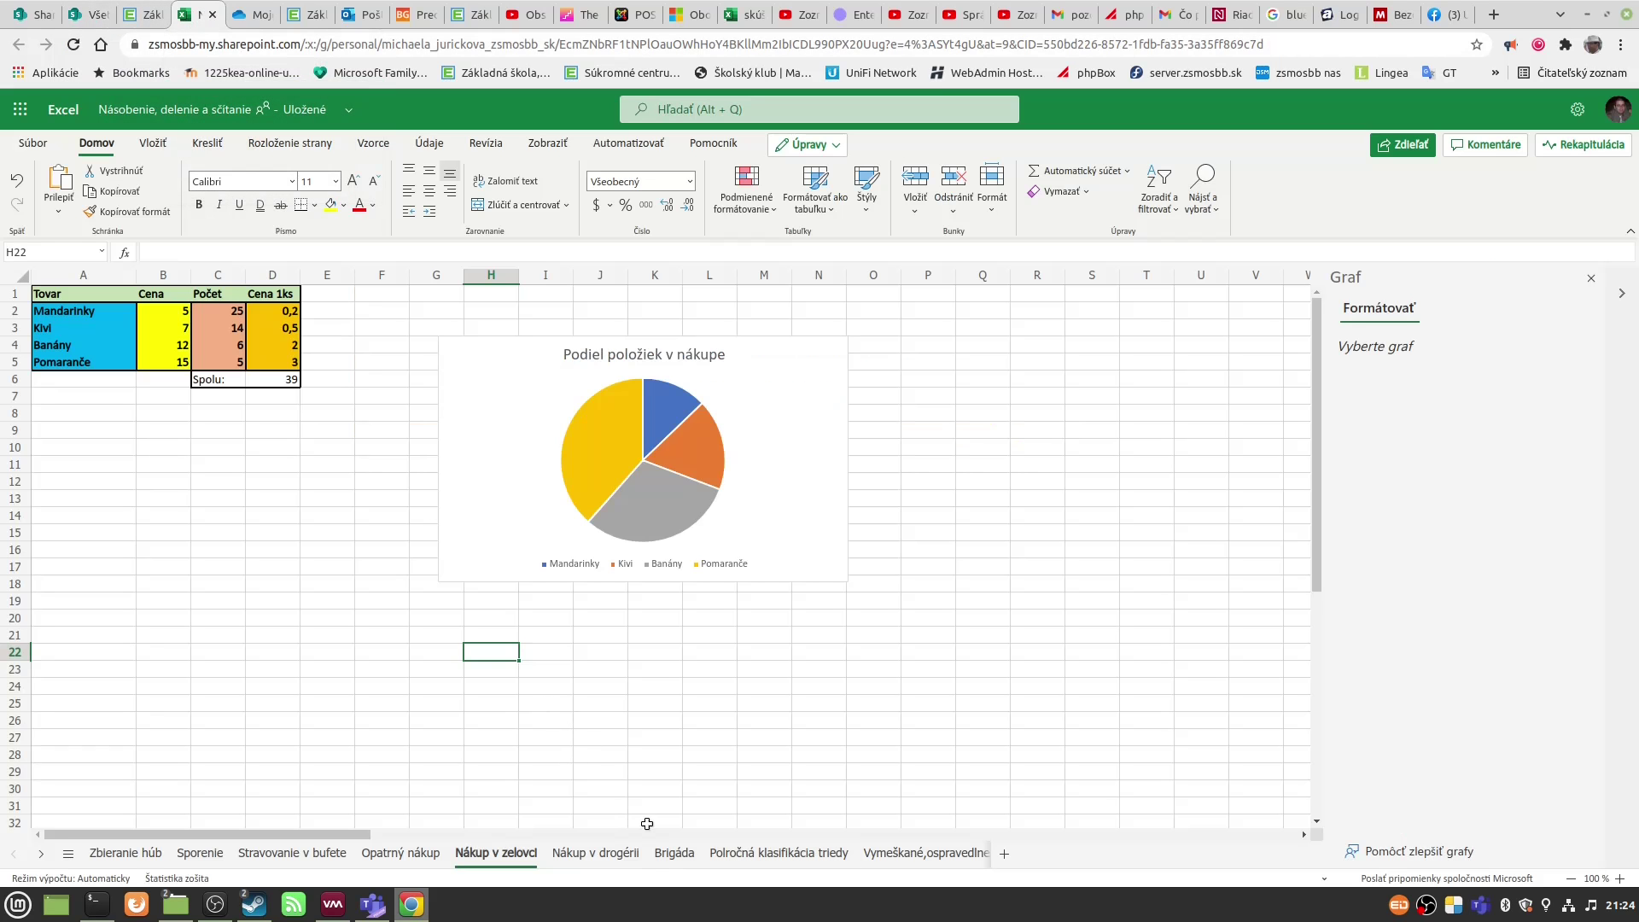
pyautogui.click(894, 857)
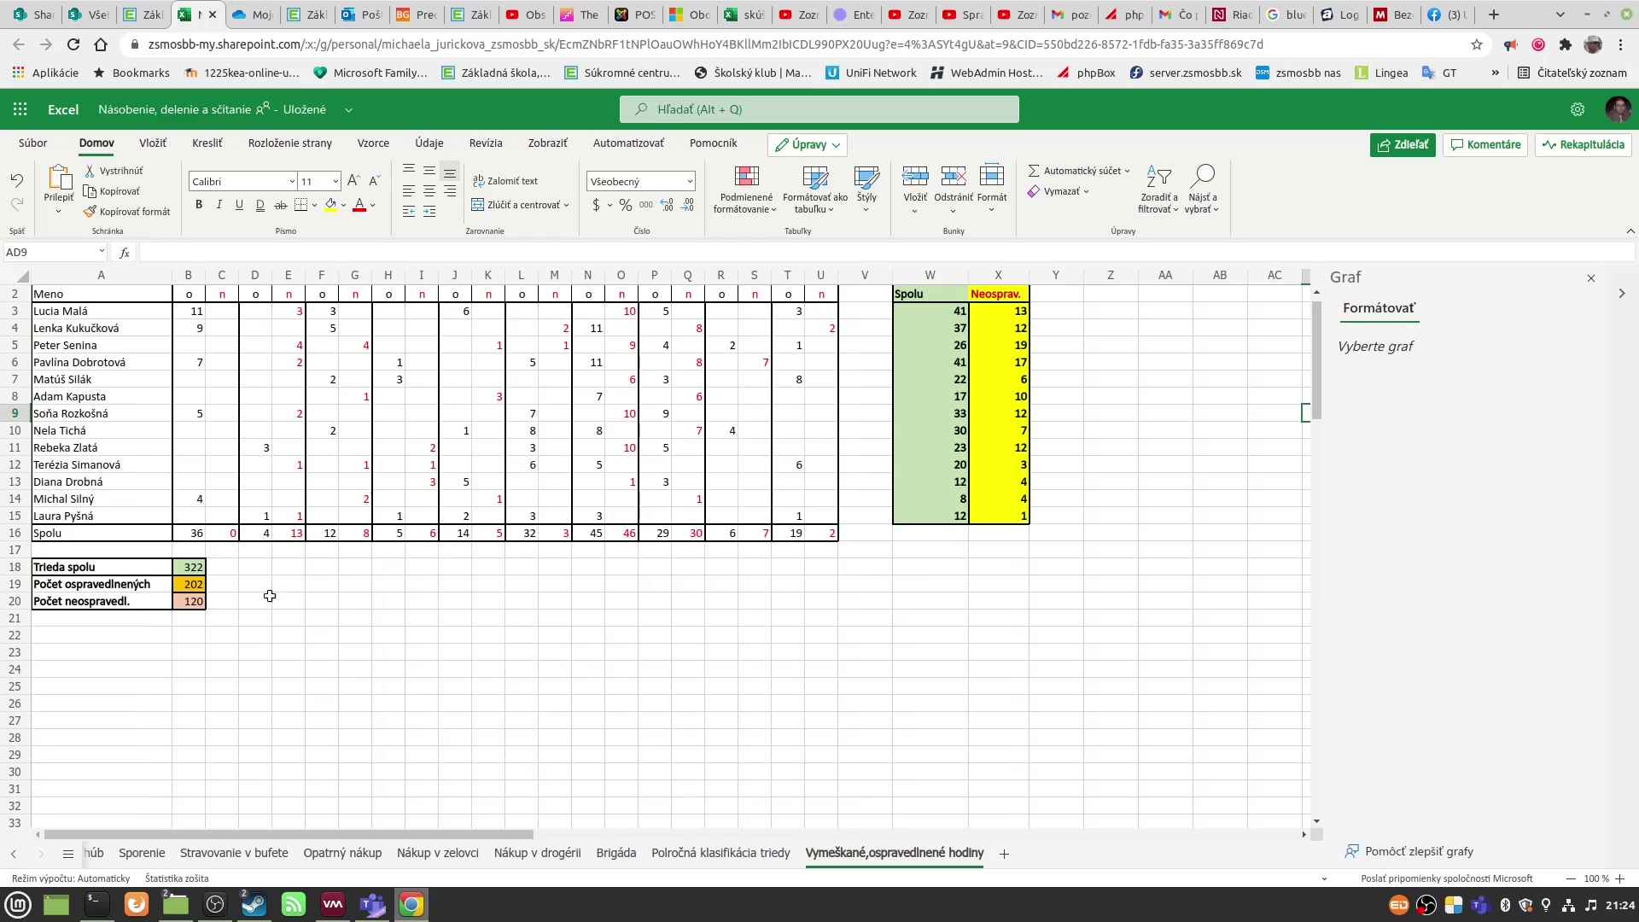
pyautogui.click(295, 616)
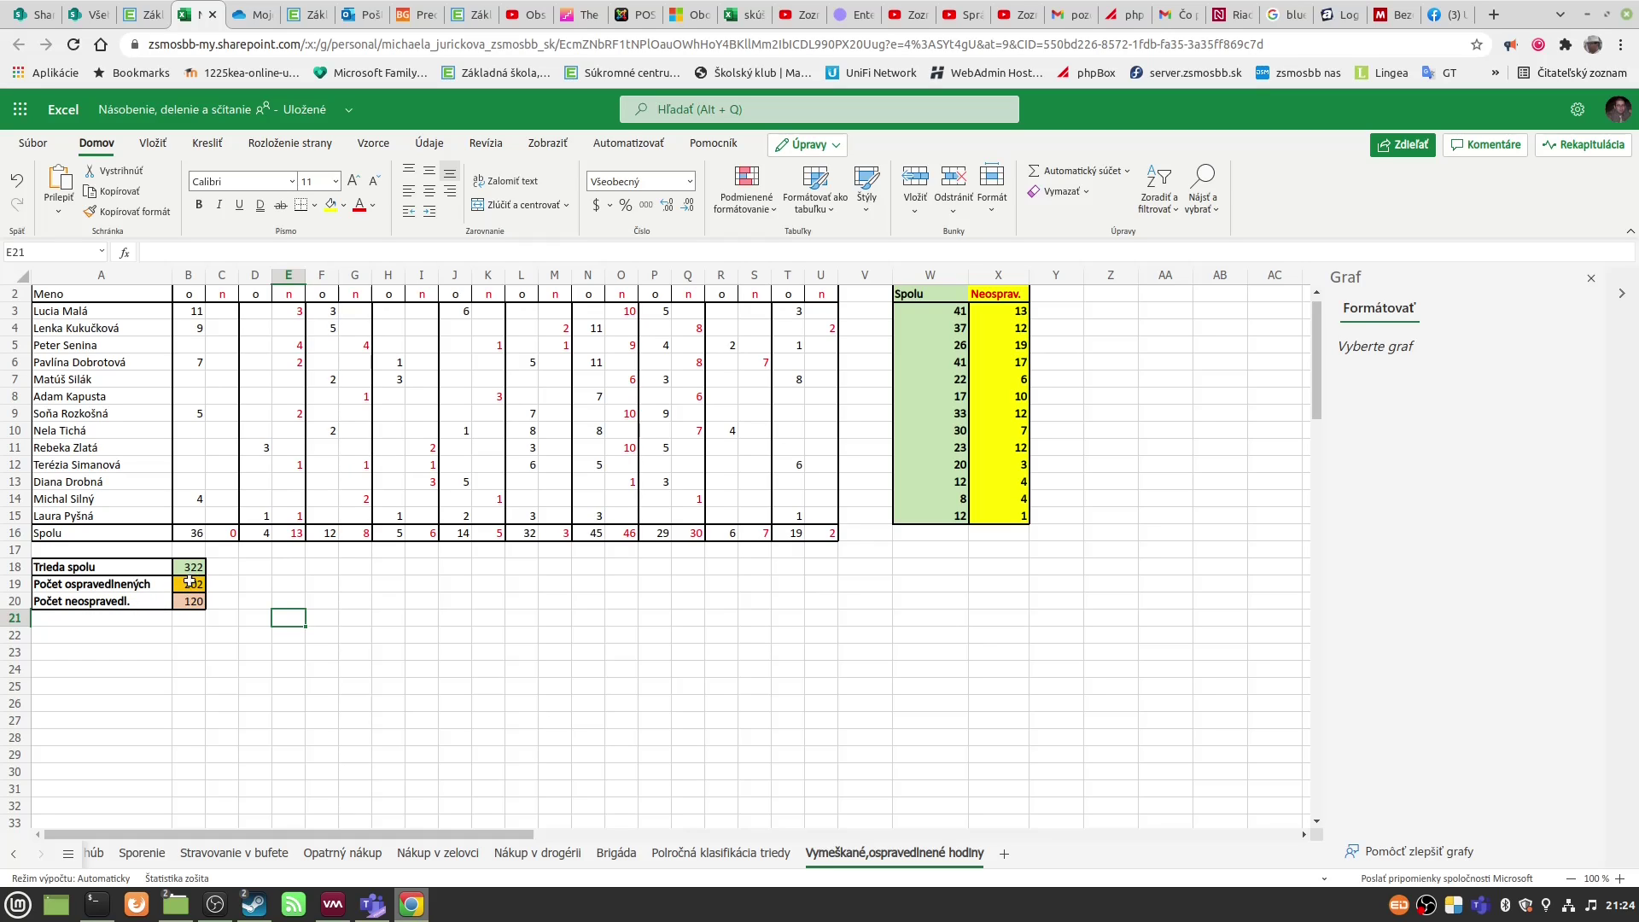
pyautogui.moveTo(190, 584); pyautogui.dragTo(188, 613)
pyautogui.moveTo(190, 603); pyautogui.dragTo(191, 604)
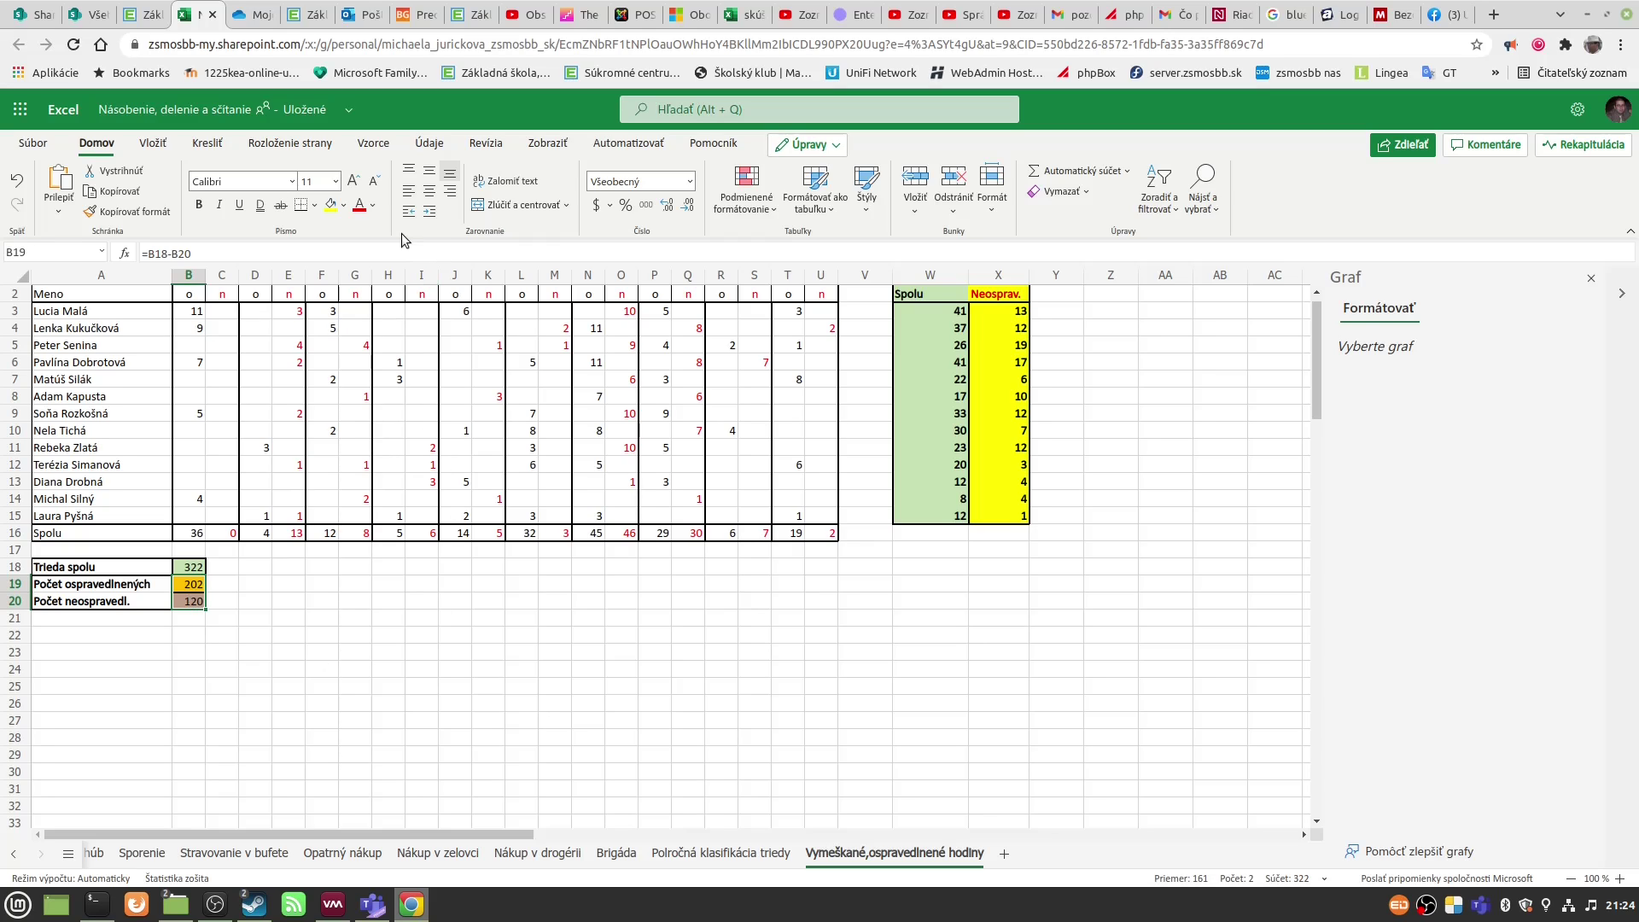
pyautogui.click(153, 144)
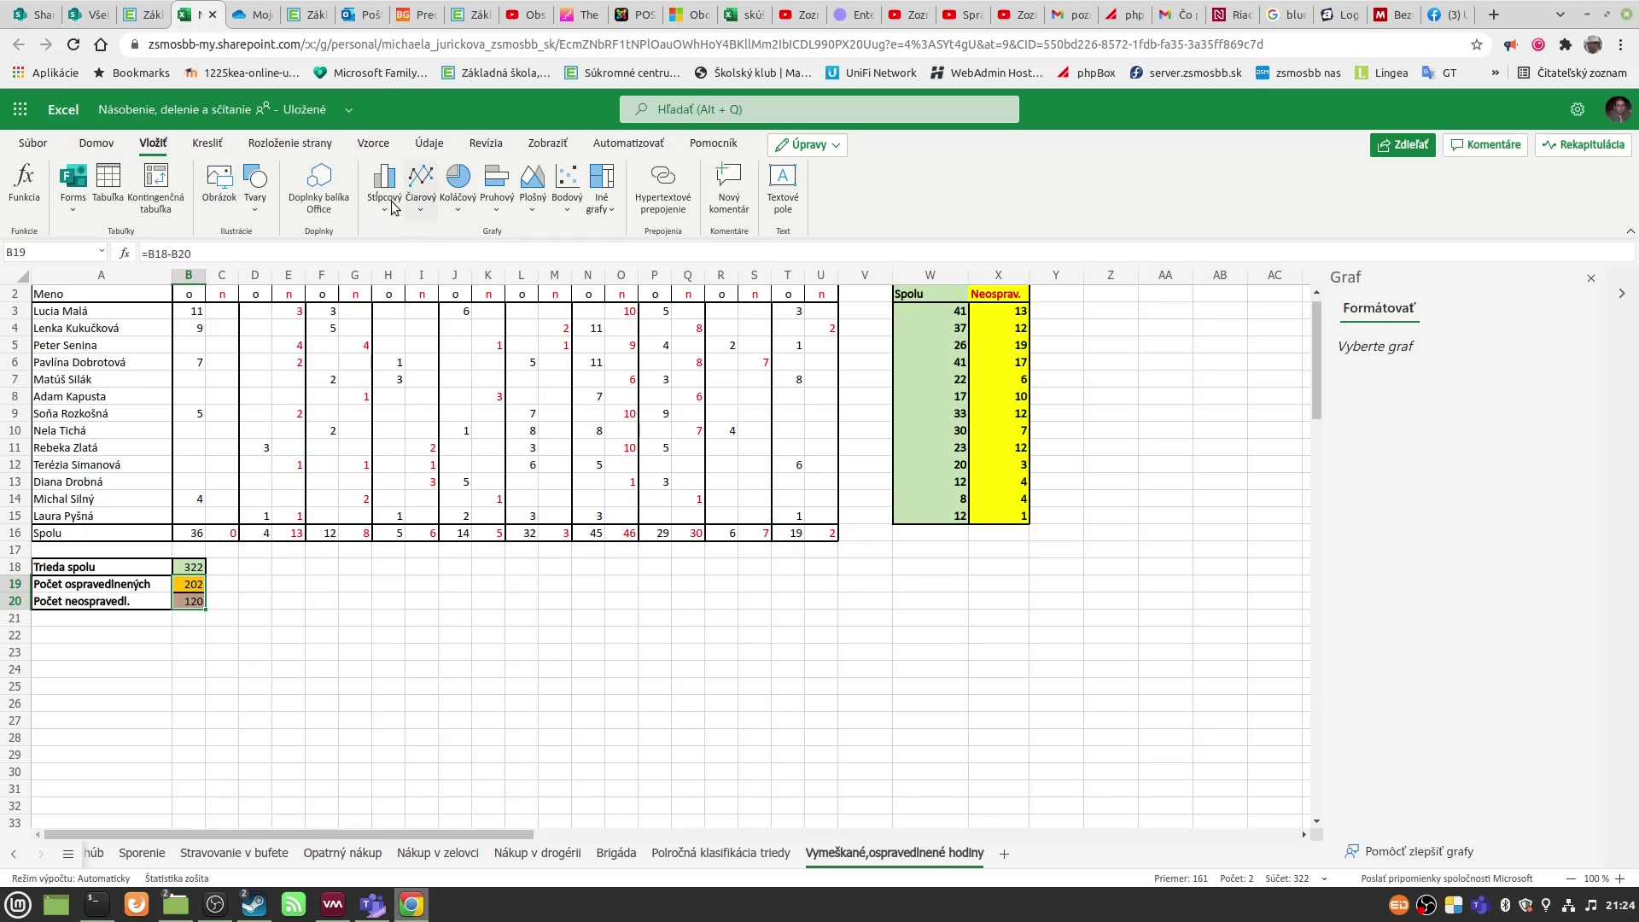
pyautogui.click(466, 186)
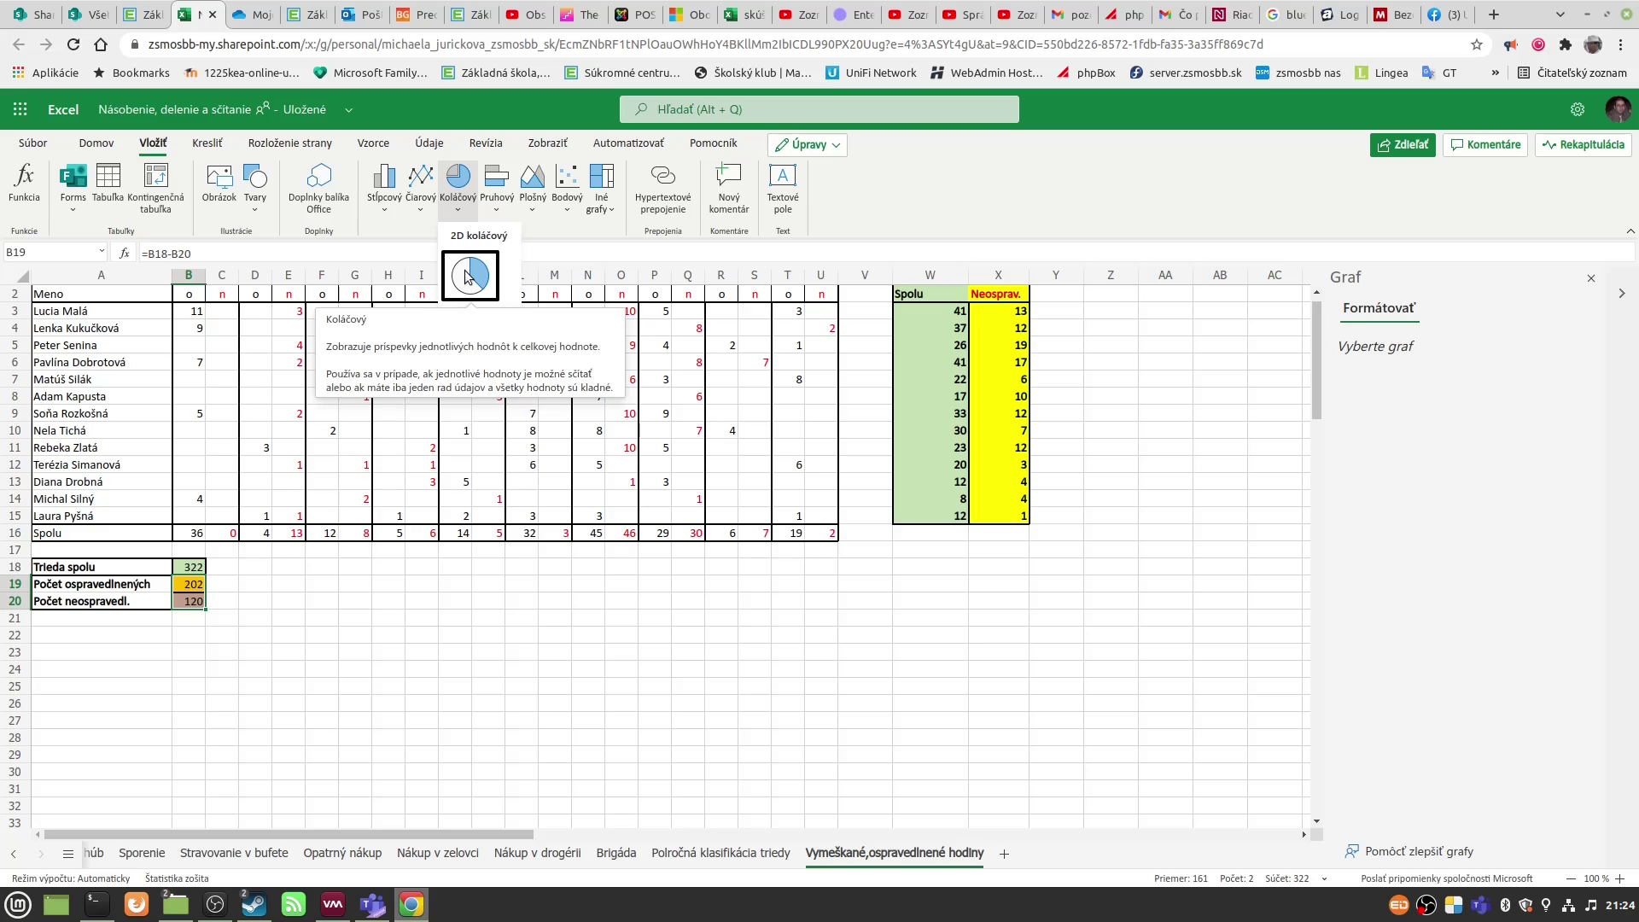
pyautogui.click(357, 624)
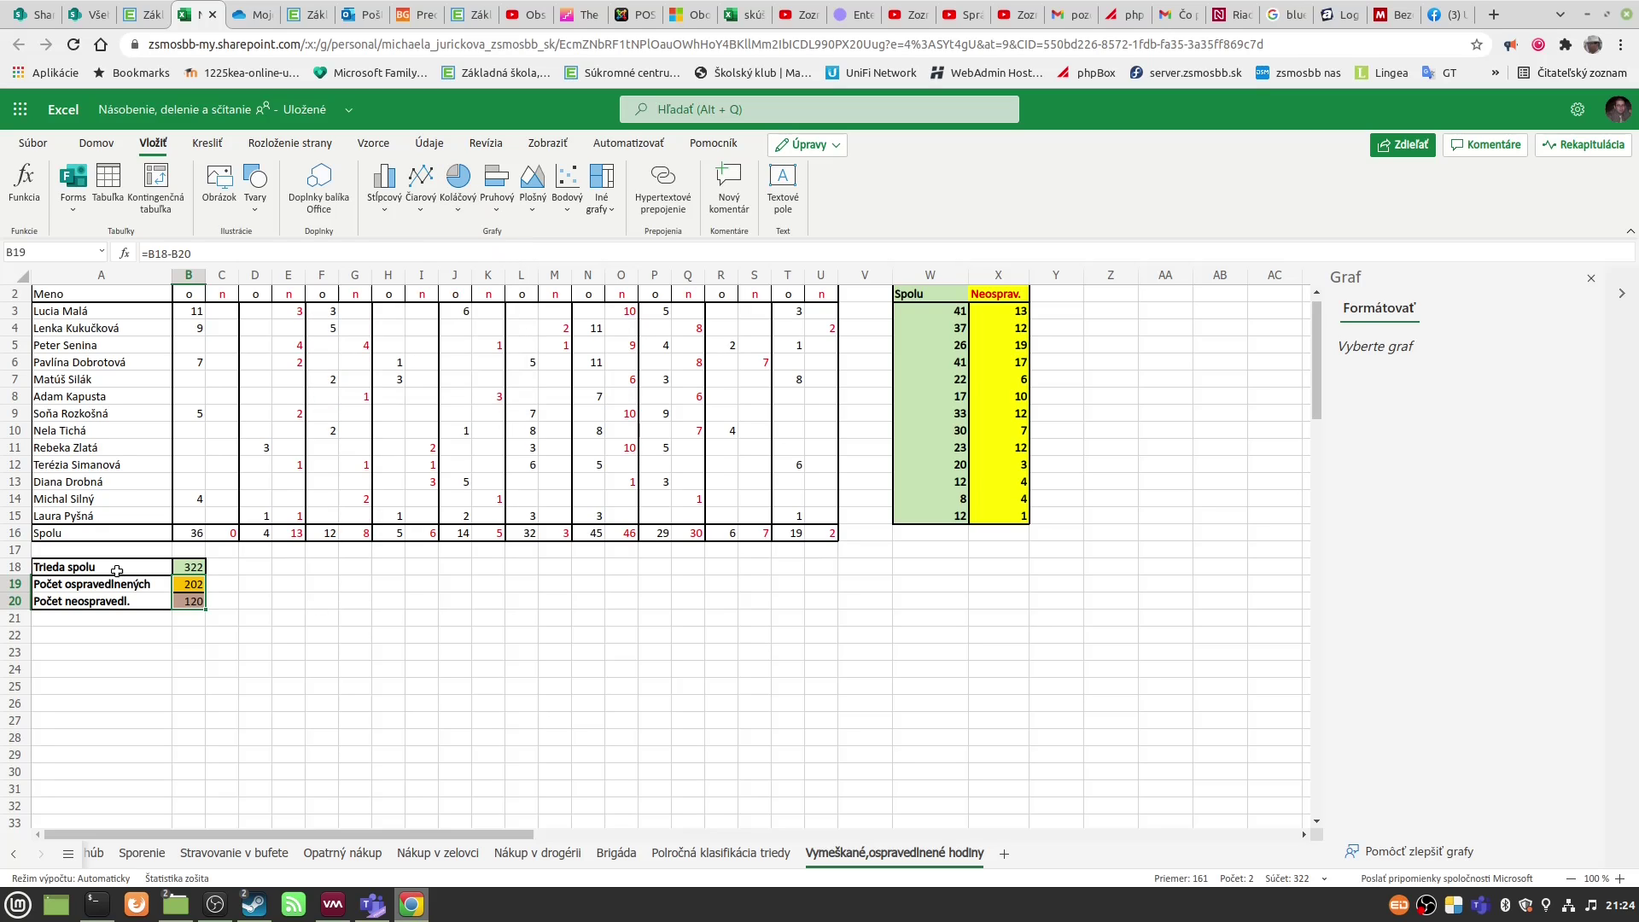
# Step: Insert a 2D pie chart of excused and unexcused hours from A19:B20 and move it below the attendance table
pyautogui.moveTo(118, 584); pyautogui.dragTo(188, 601)
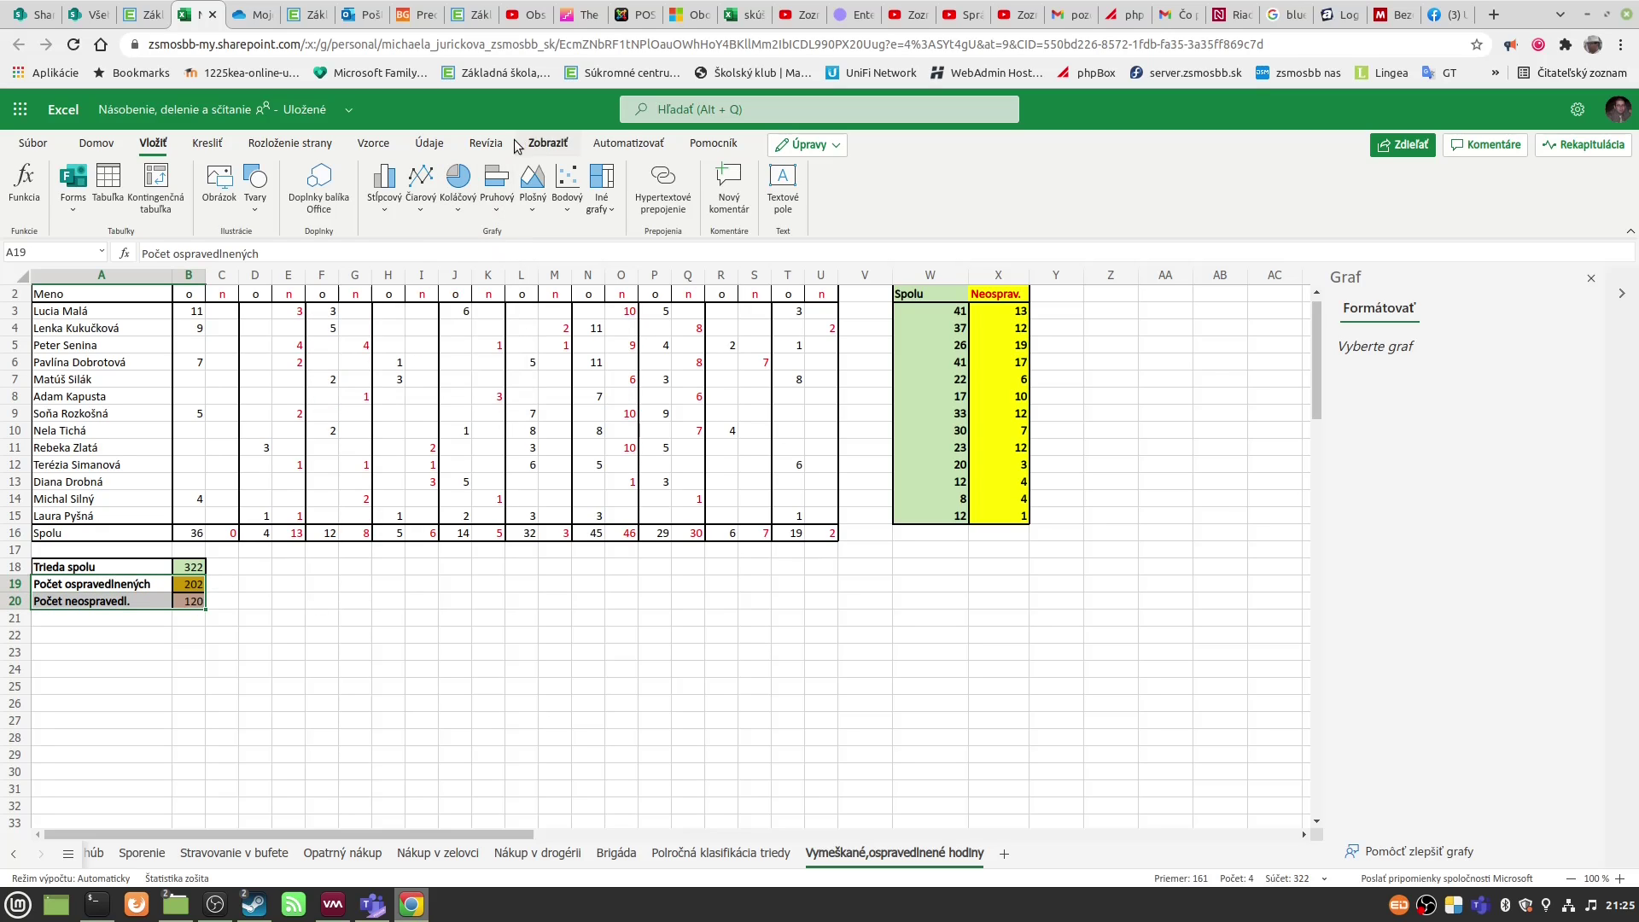
pyautogui.click(466, 185)
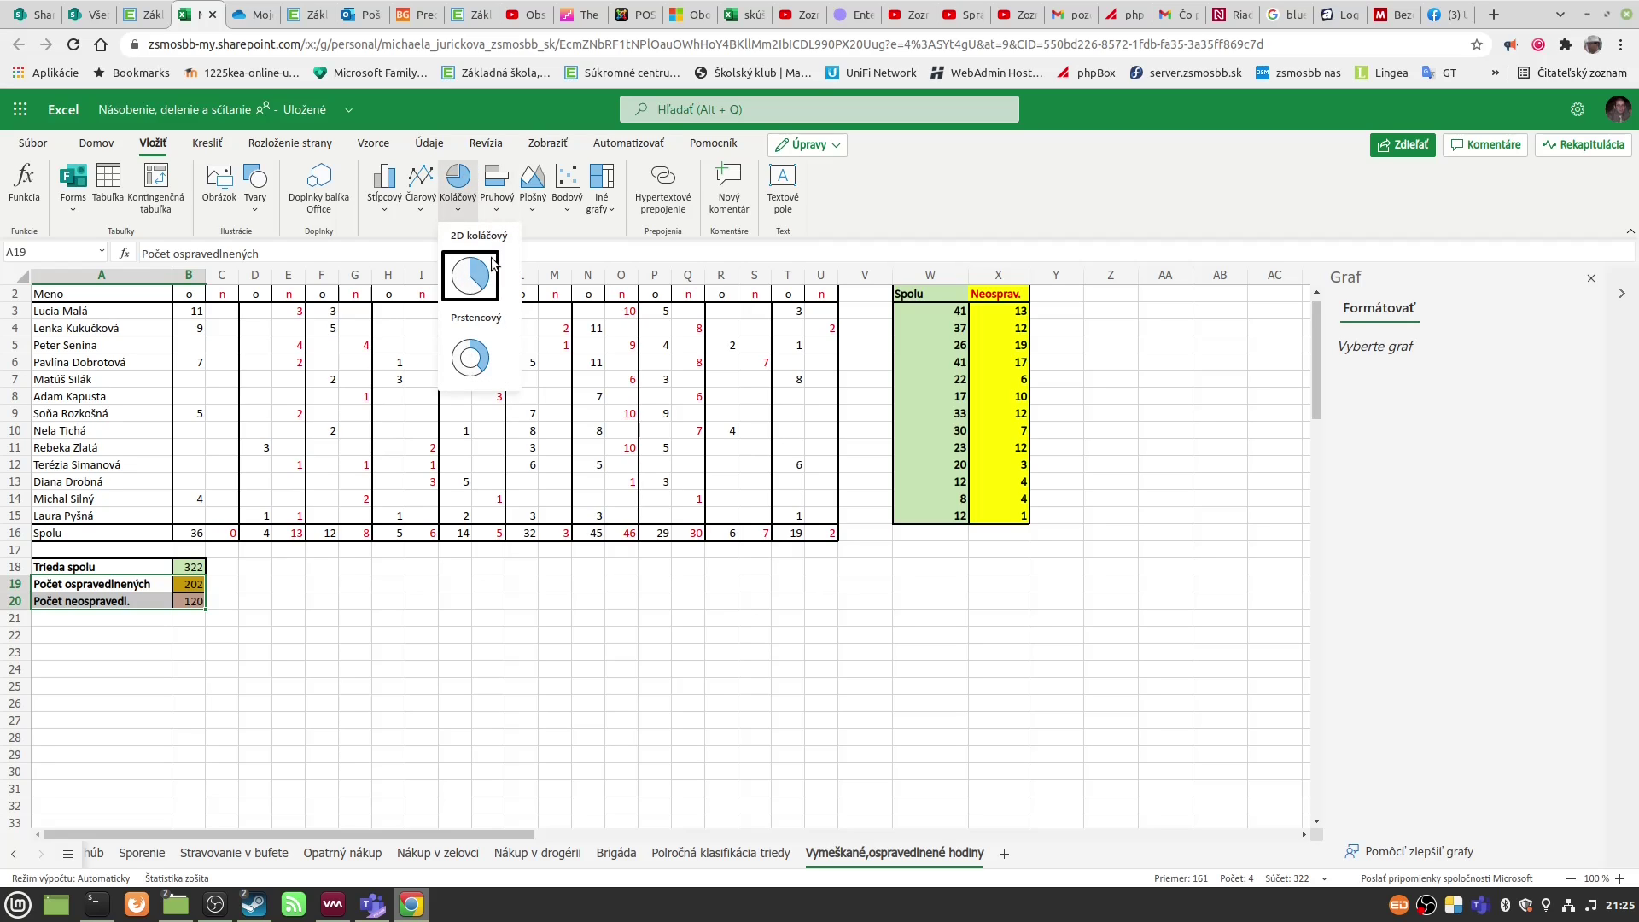
pyautogui.click(475, 282)
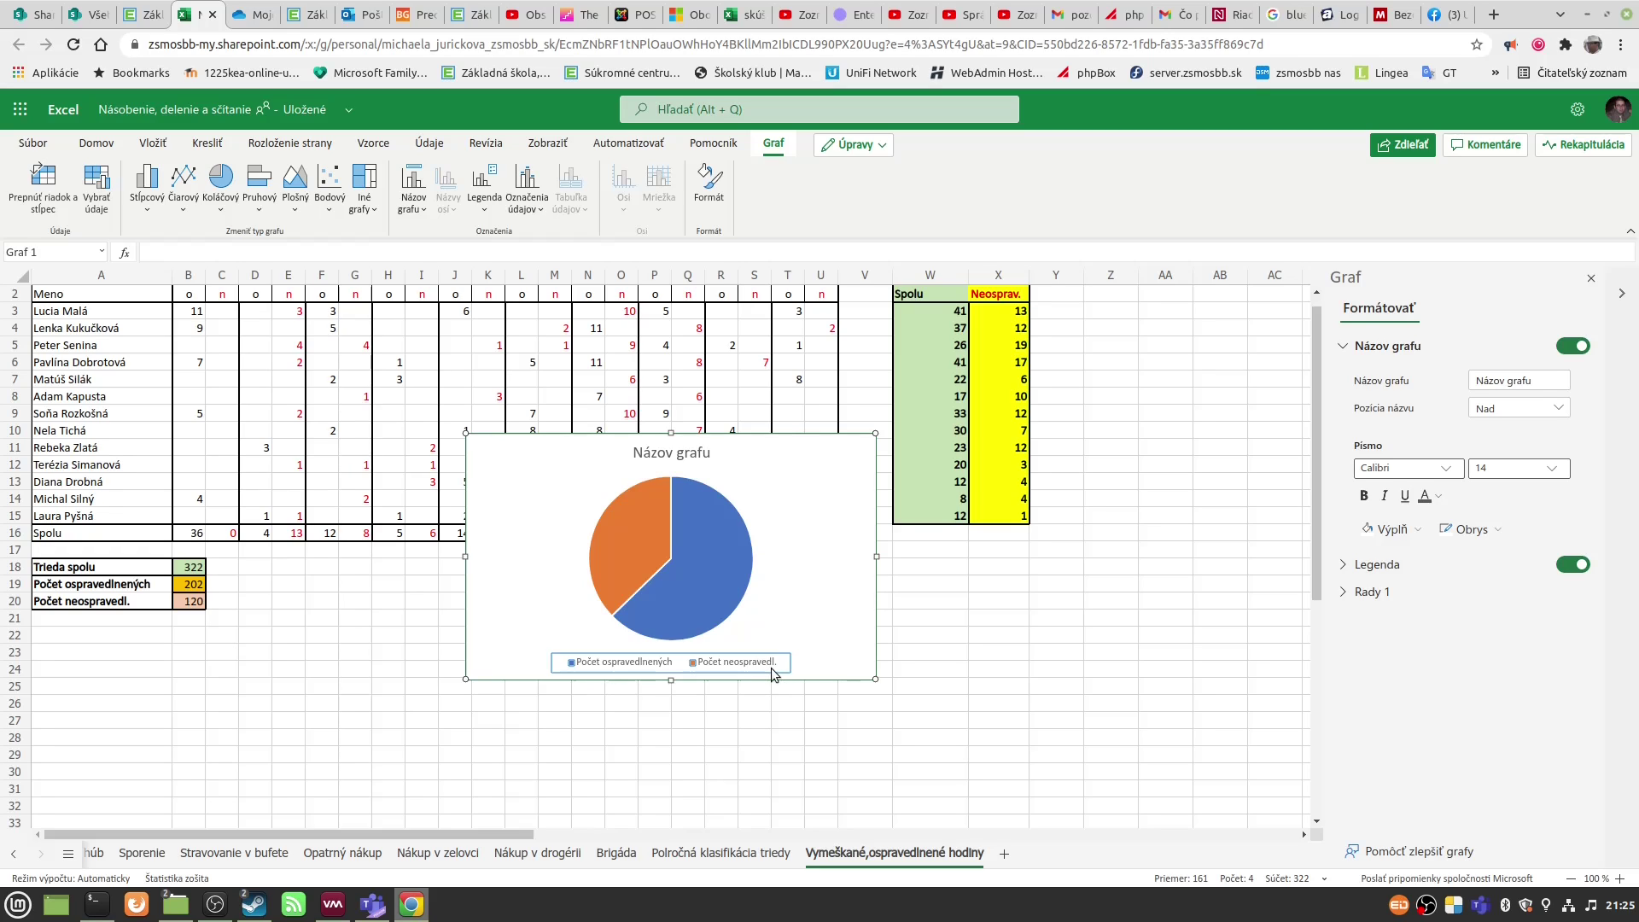
pyautogui.click(813, 452)
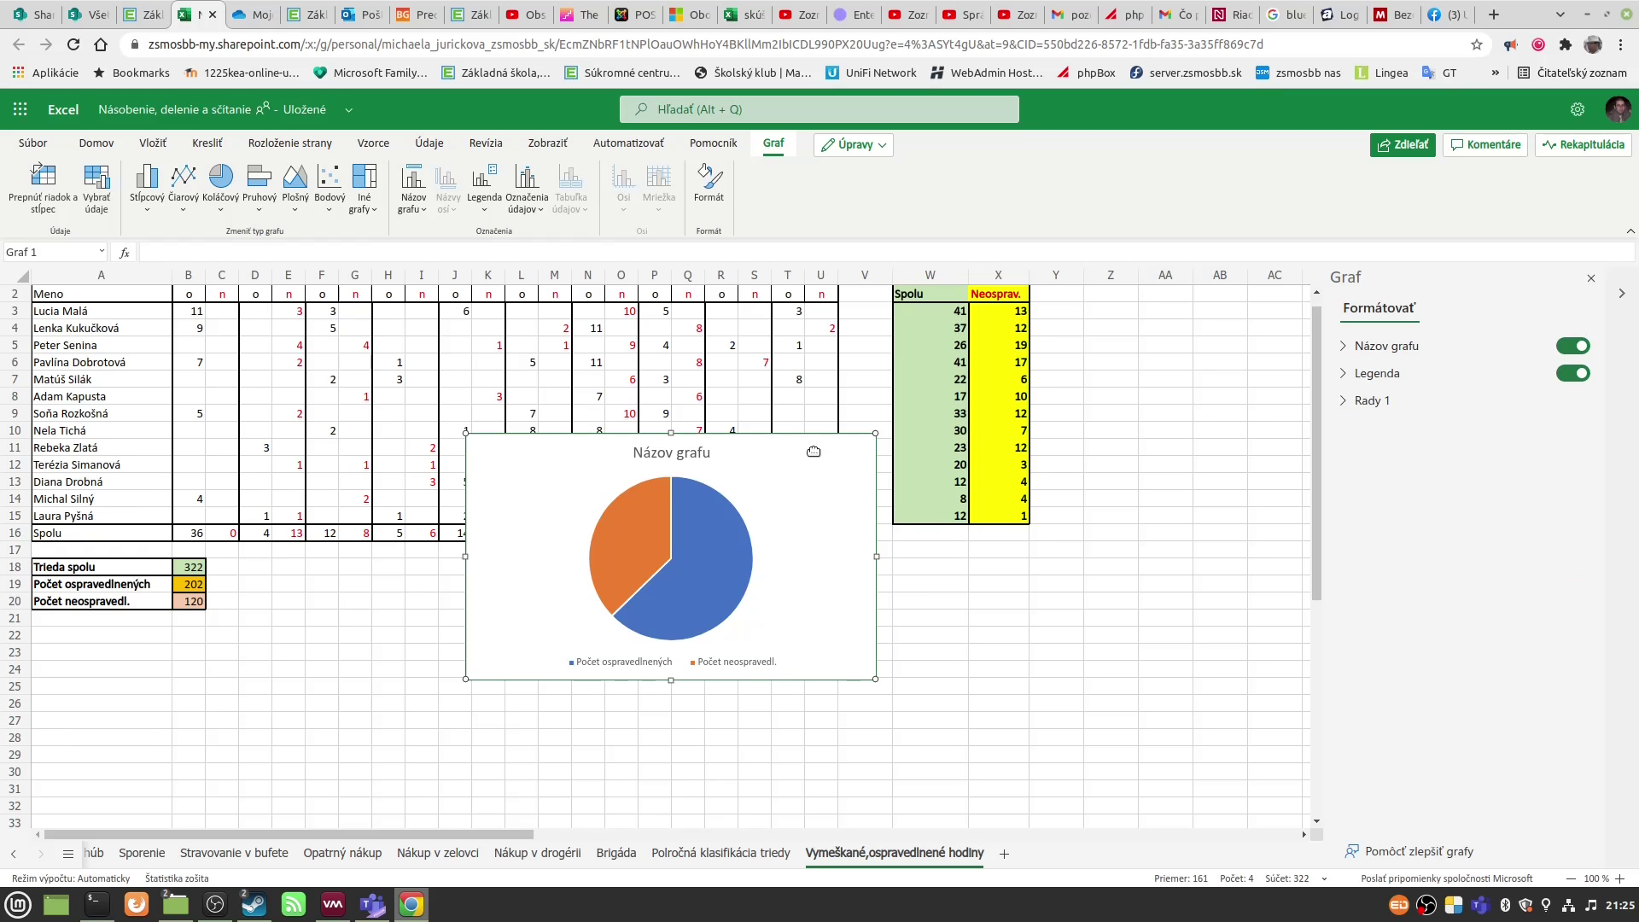
pyautogui.moveTo(814, 451); pyautogui.dragTo(832, 565)
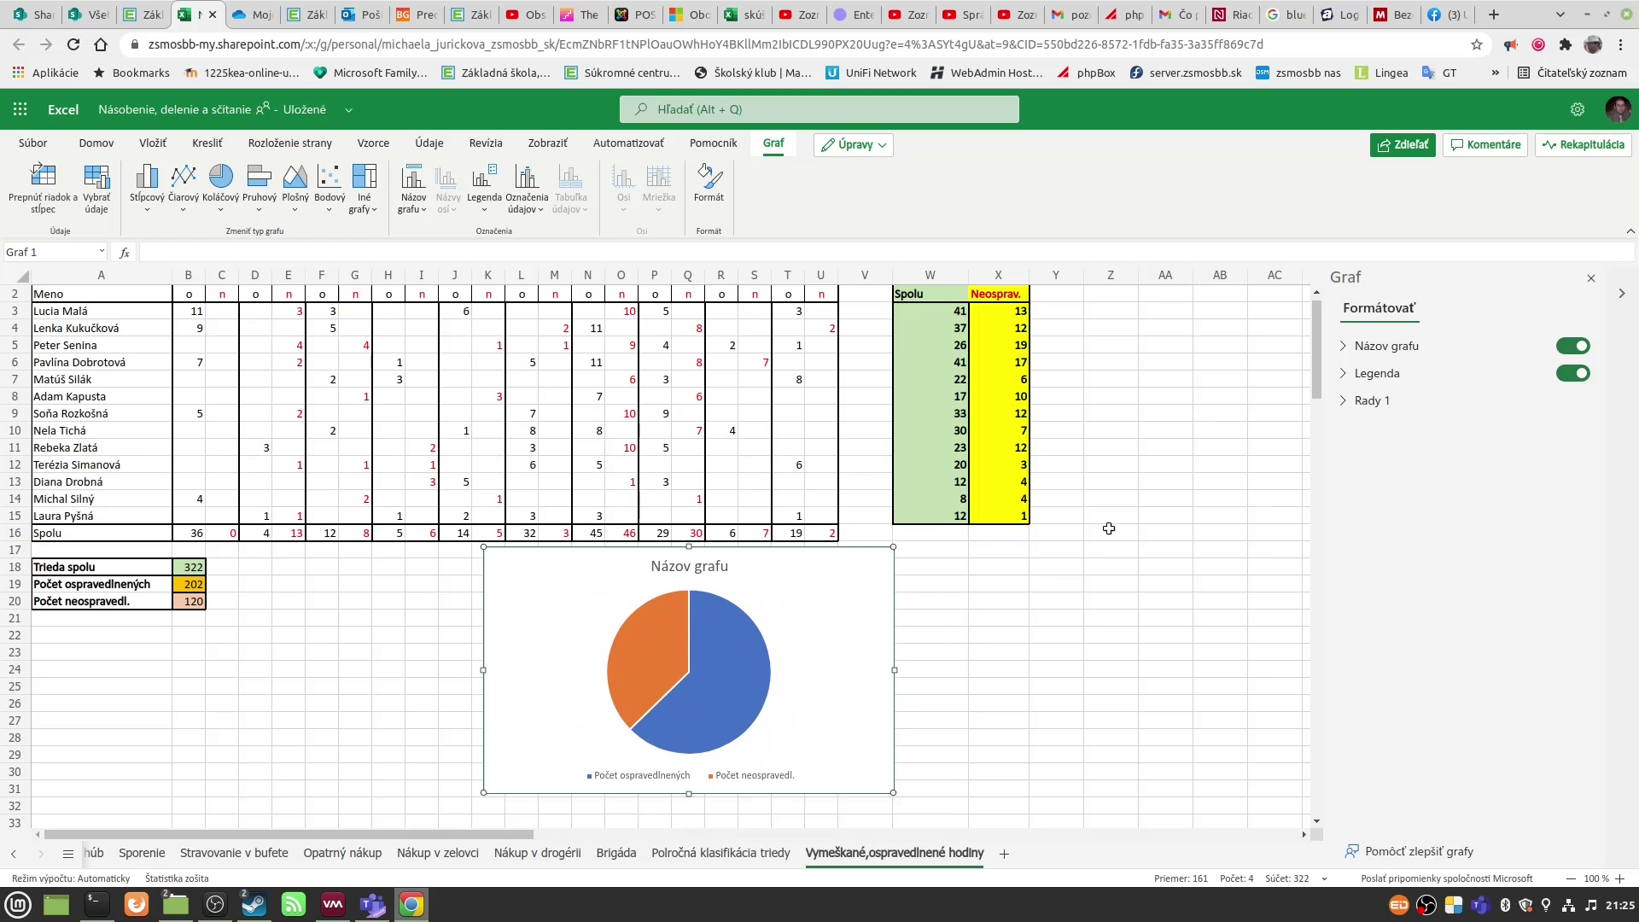
# Step: Set the pie chart's title to "Podiel neospravedlnených hodín"
pyautogui.click(715, 574)
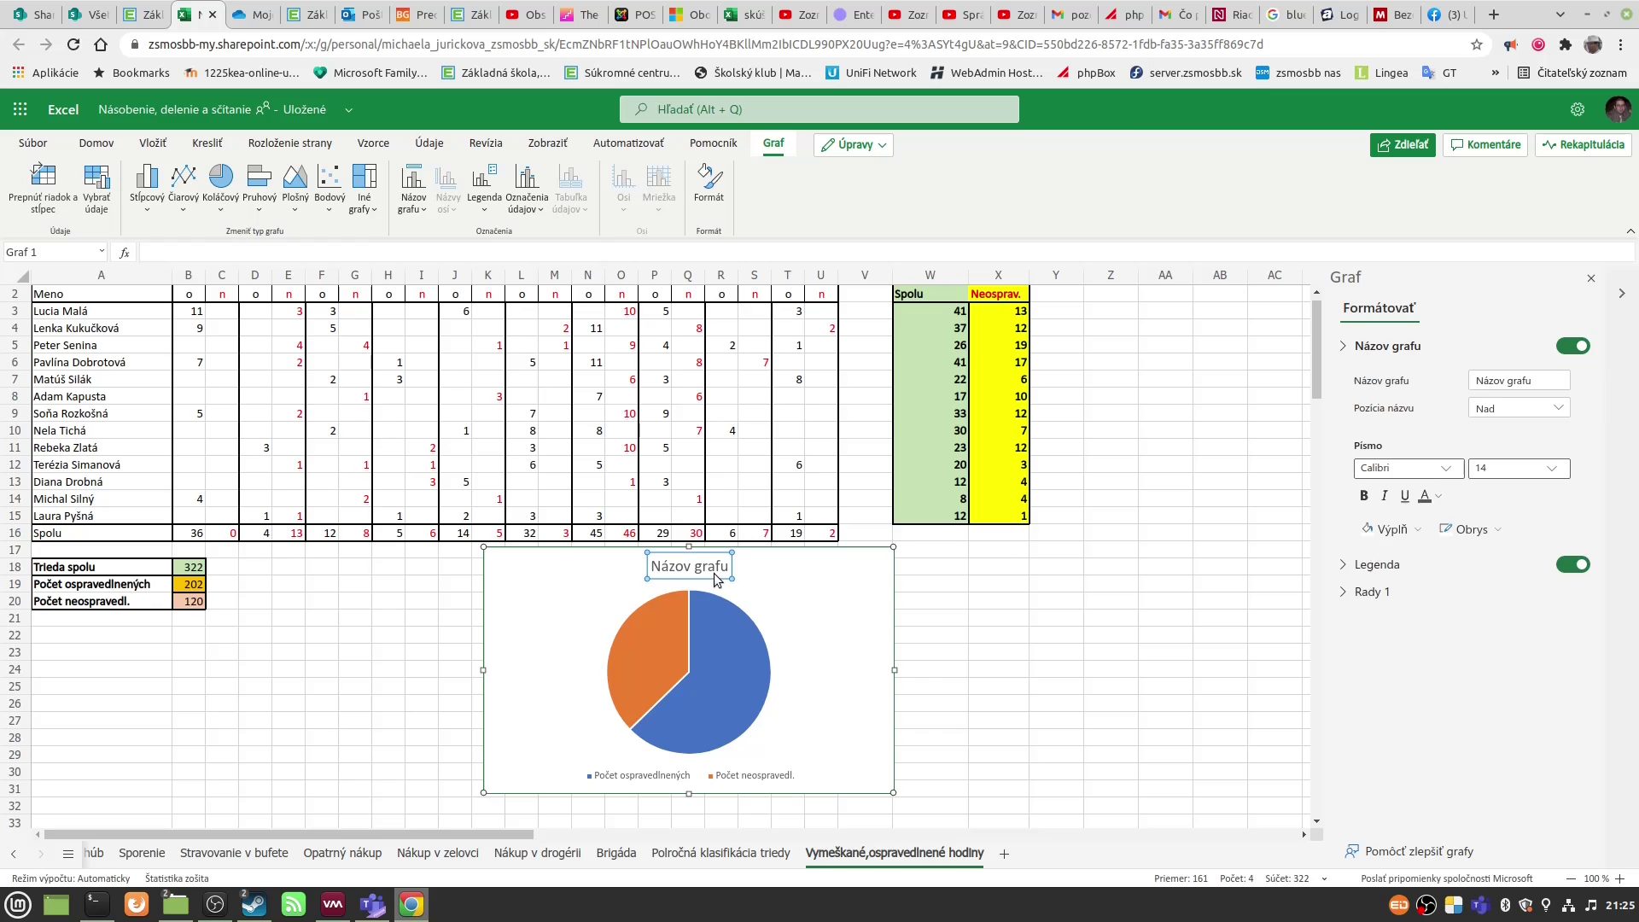
pyautogui.tripleClick(1537, 378)
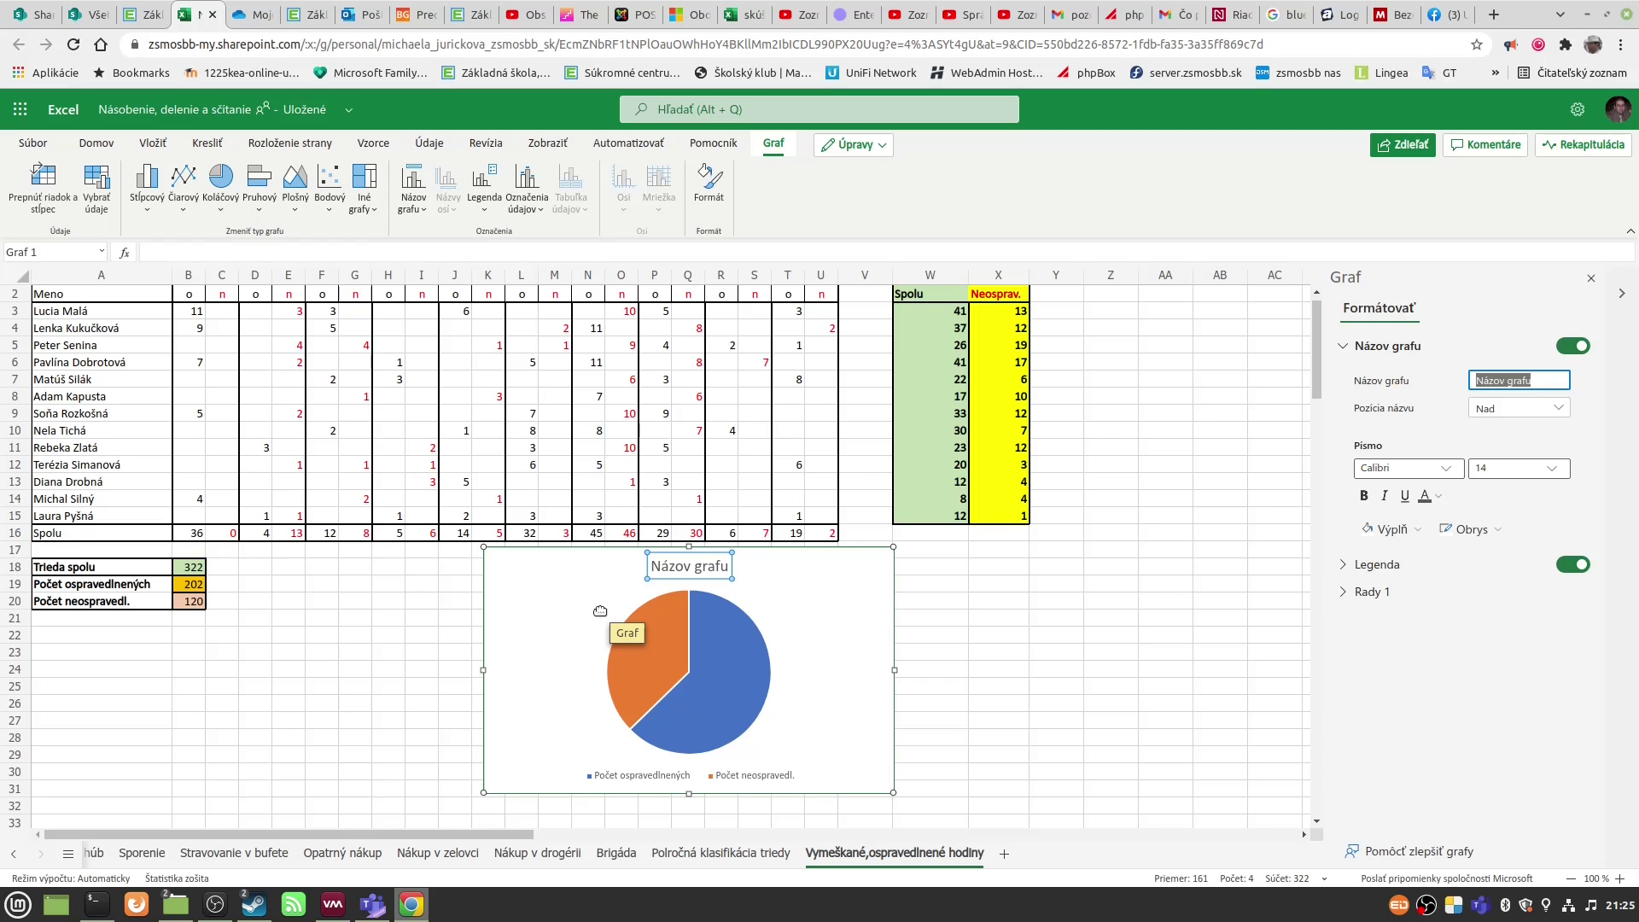
pyautogui.write('Podiel neospravedlných')
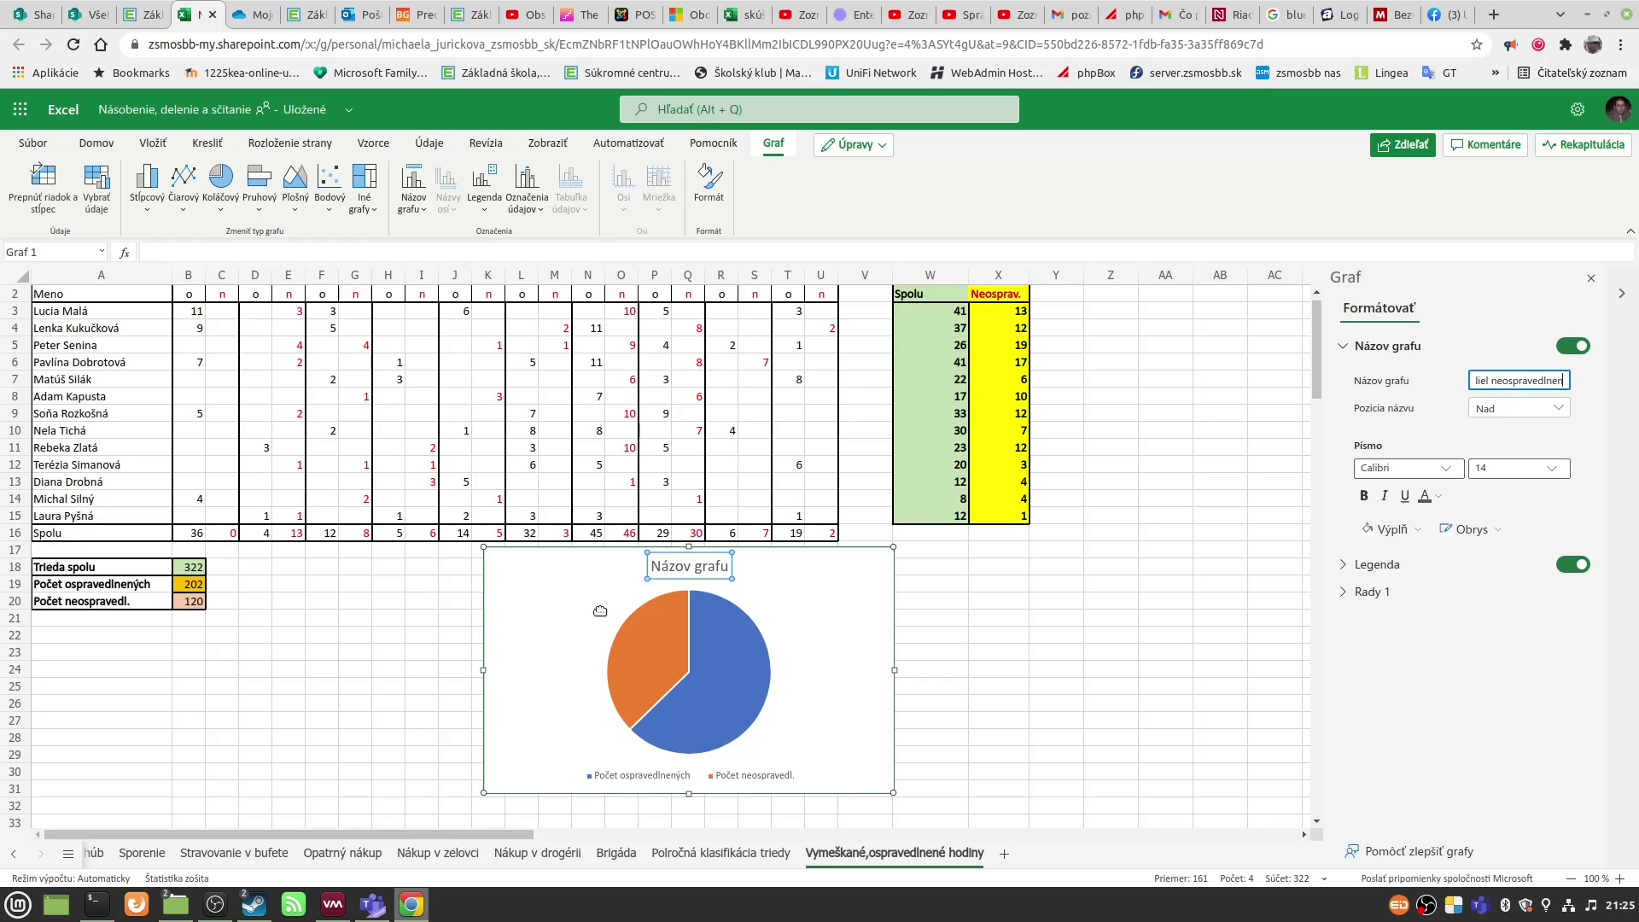
pyautogui.write(' hodín')
pyautogui.click(1111, 584)
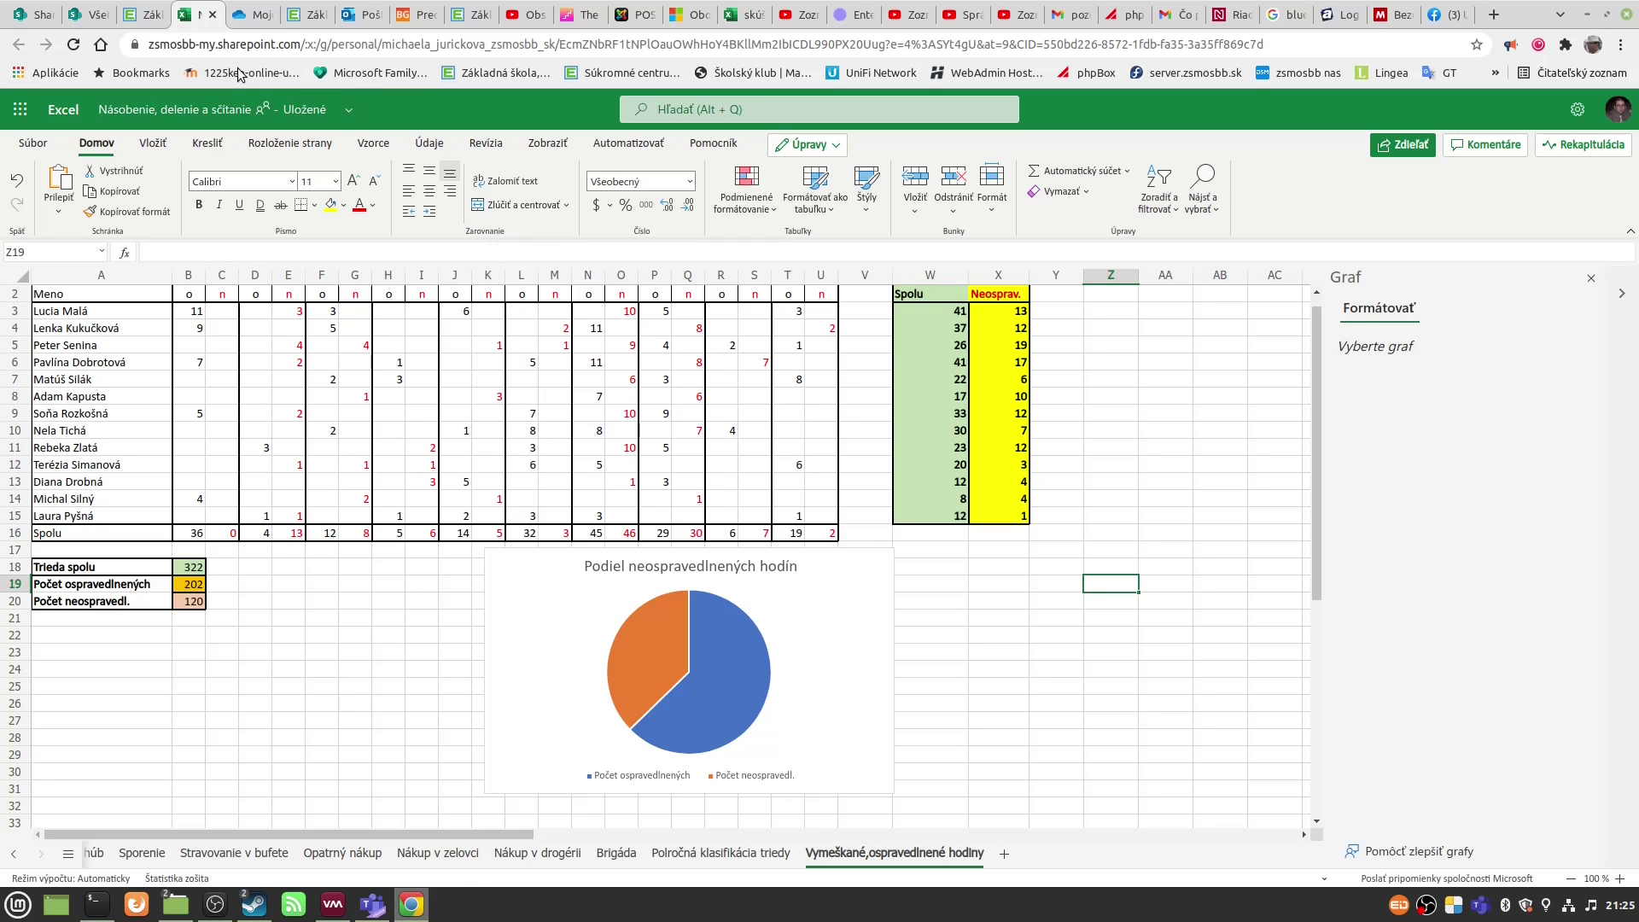
# Step: Check the savings line chart task in the EduPage assignment and open the Sporenie sheet in the workbook
pyautogui.click(142, 14)
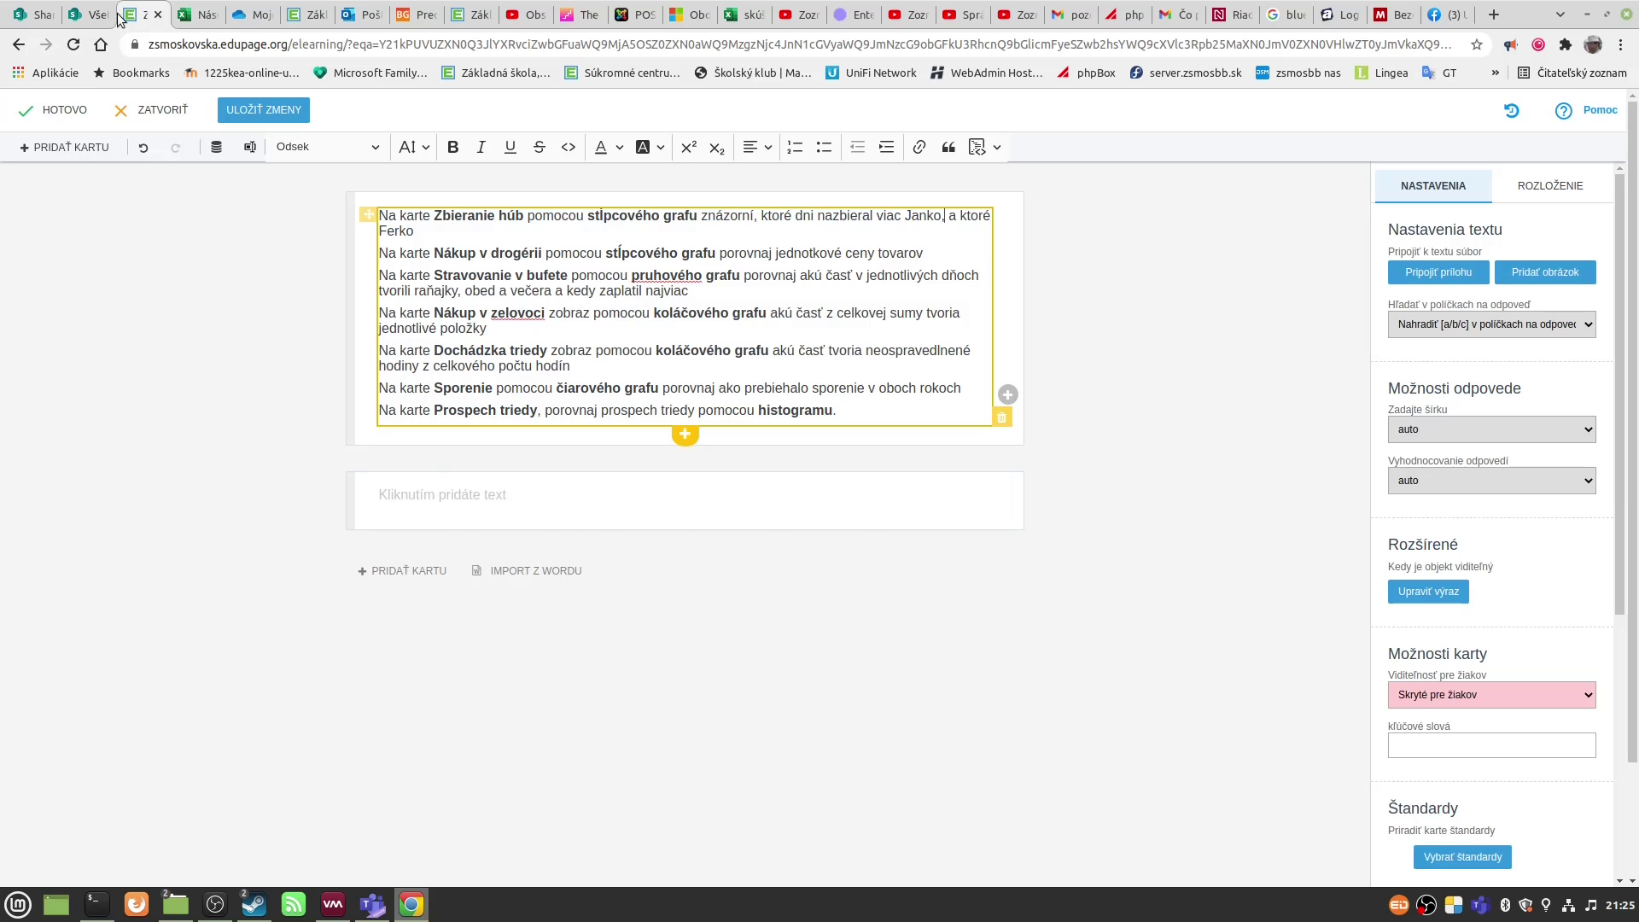
pyautogui.click(186, 16)
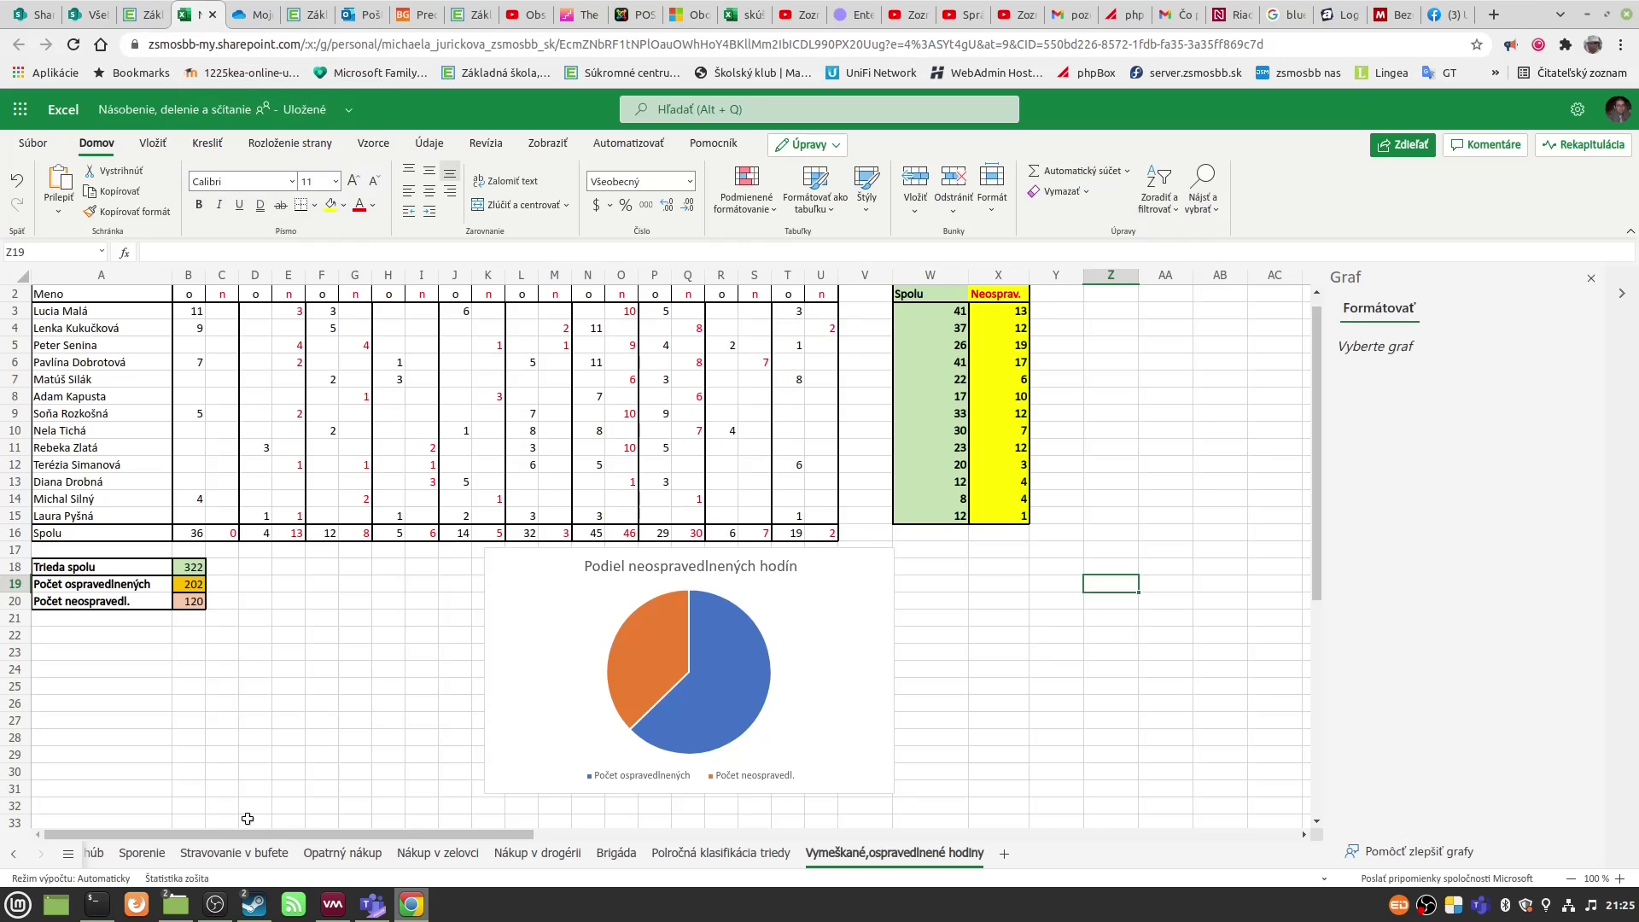
pyautogui.click(145, 854)
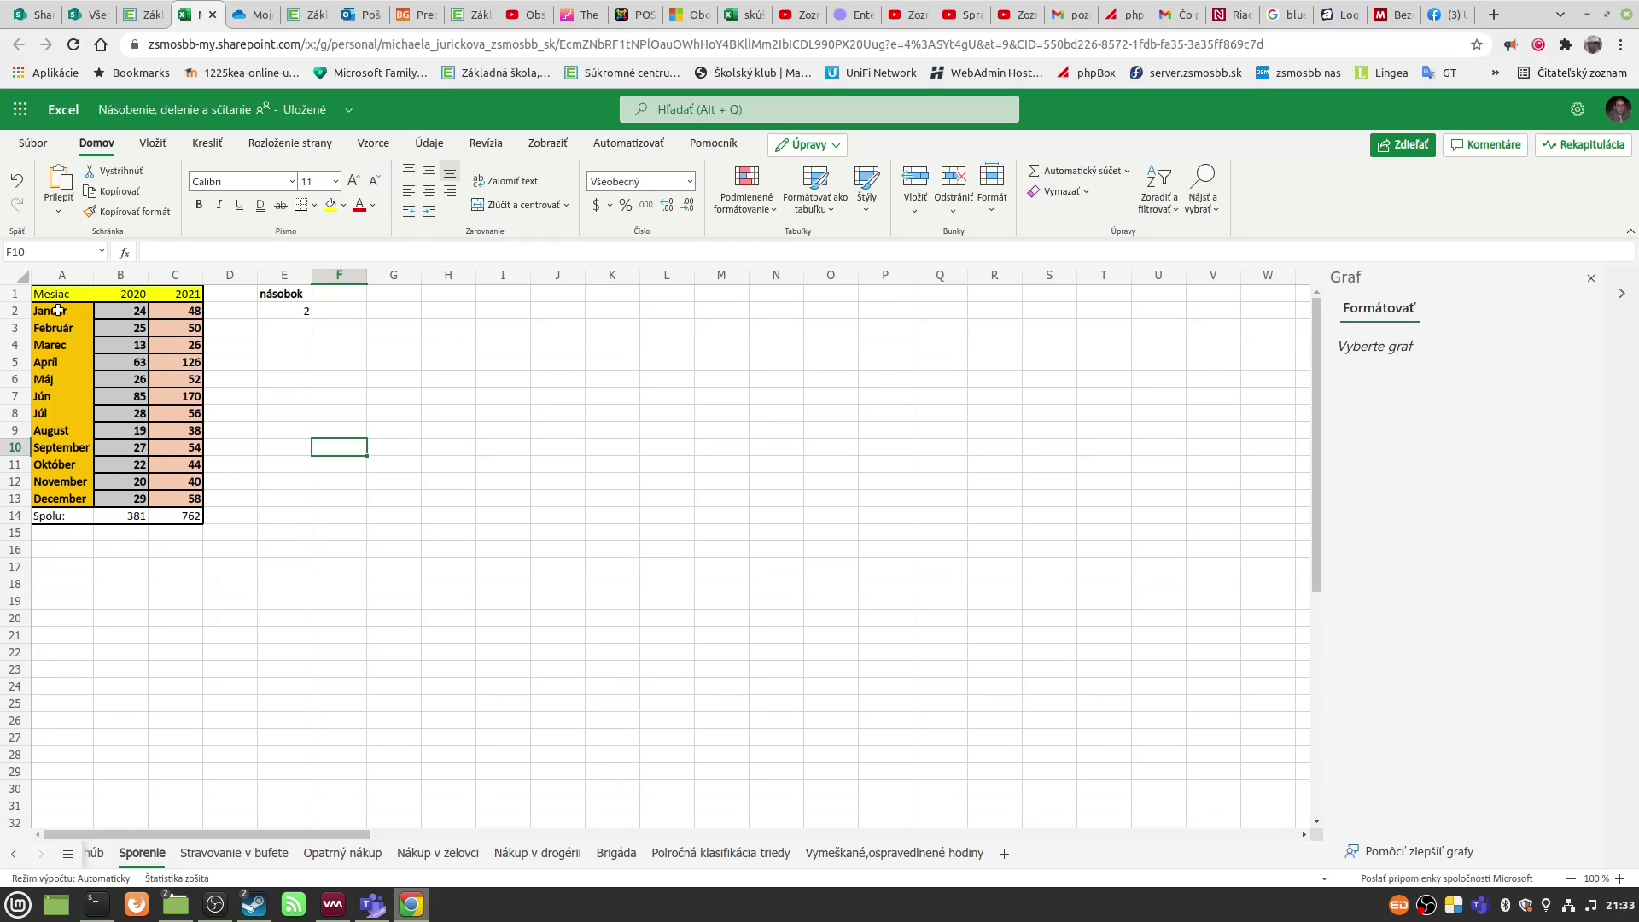
# Step: Try a line chart with markers from the range A1:C13, header row included, and delete it
pyautogui.moveTo(58, 310); pyautogui.dragTo(177, 501)
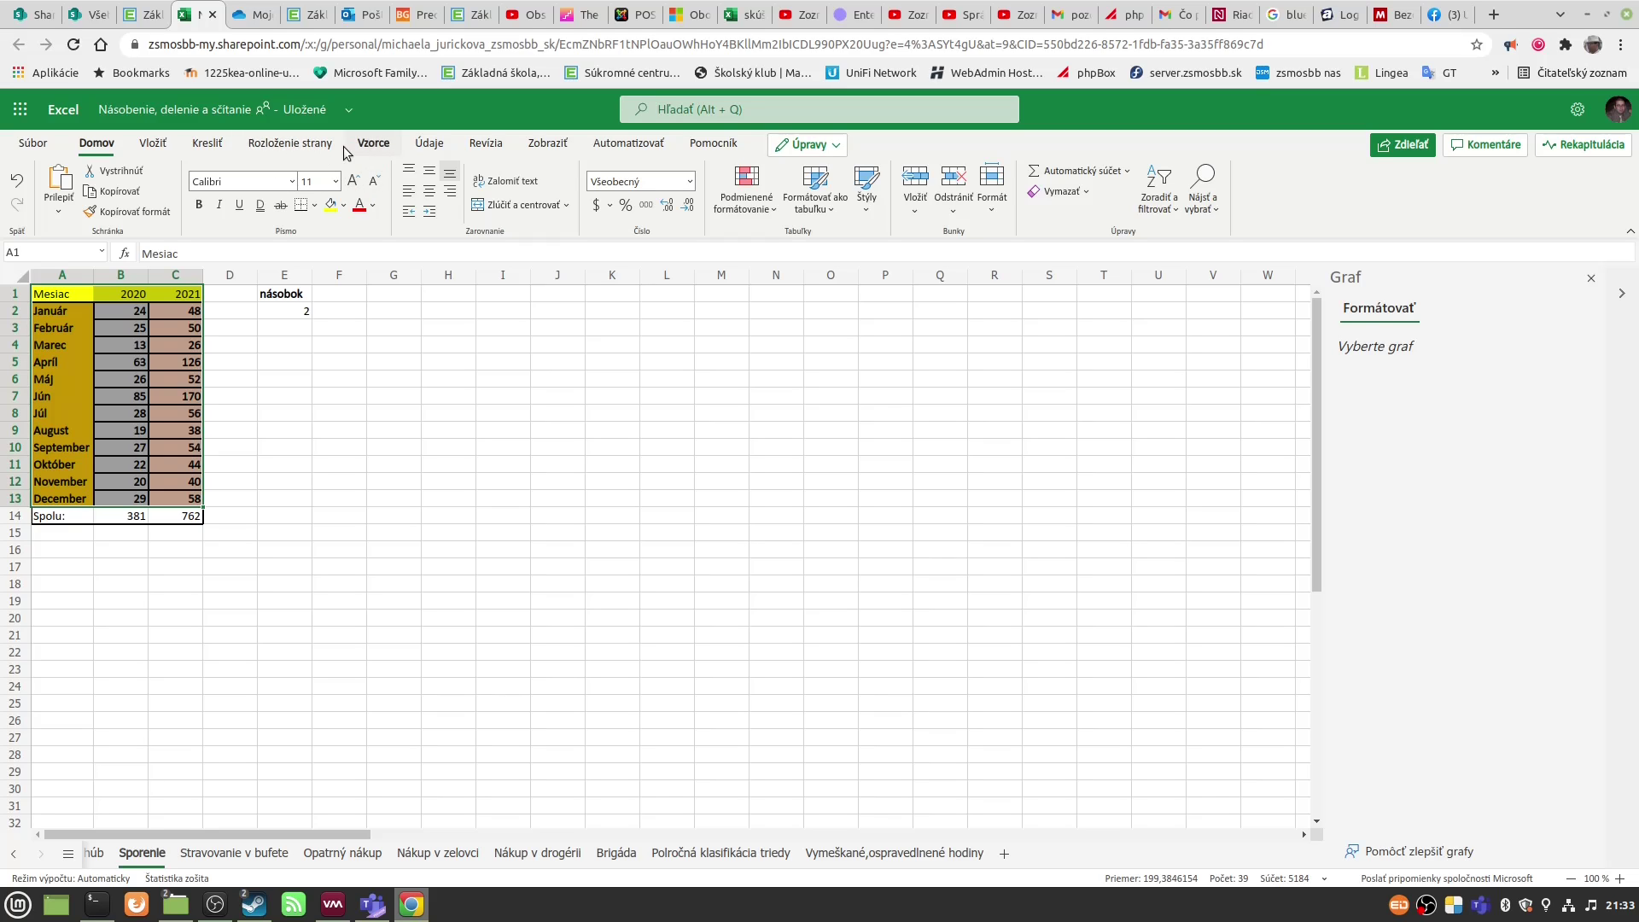
pyautogui.click(167, 147)
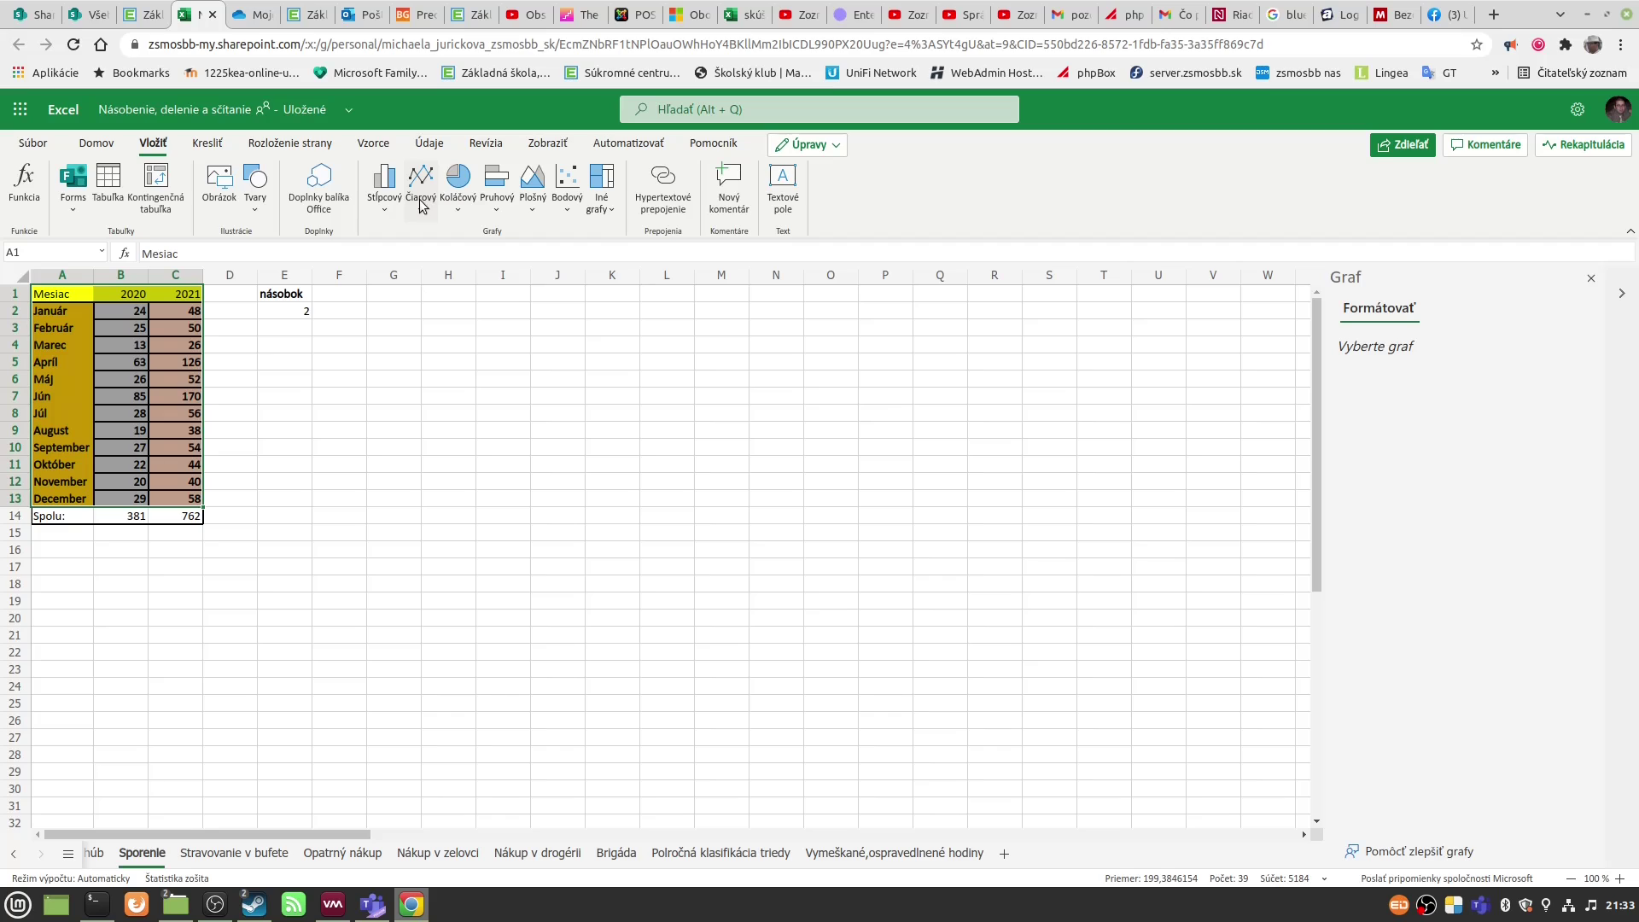
pyautogui.click(422, 189)
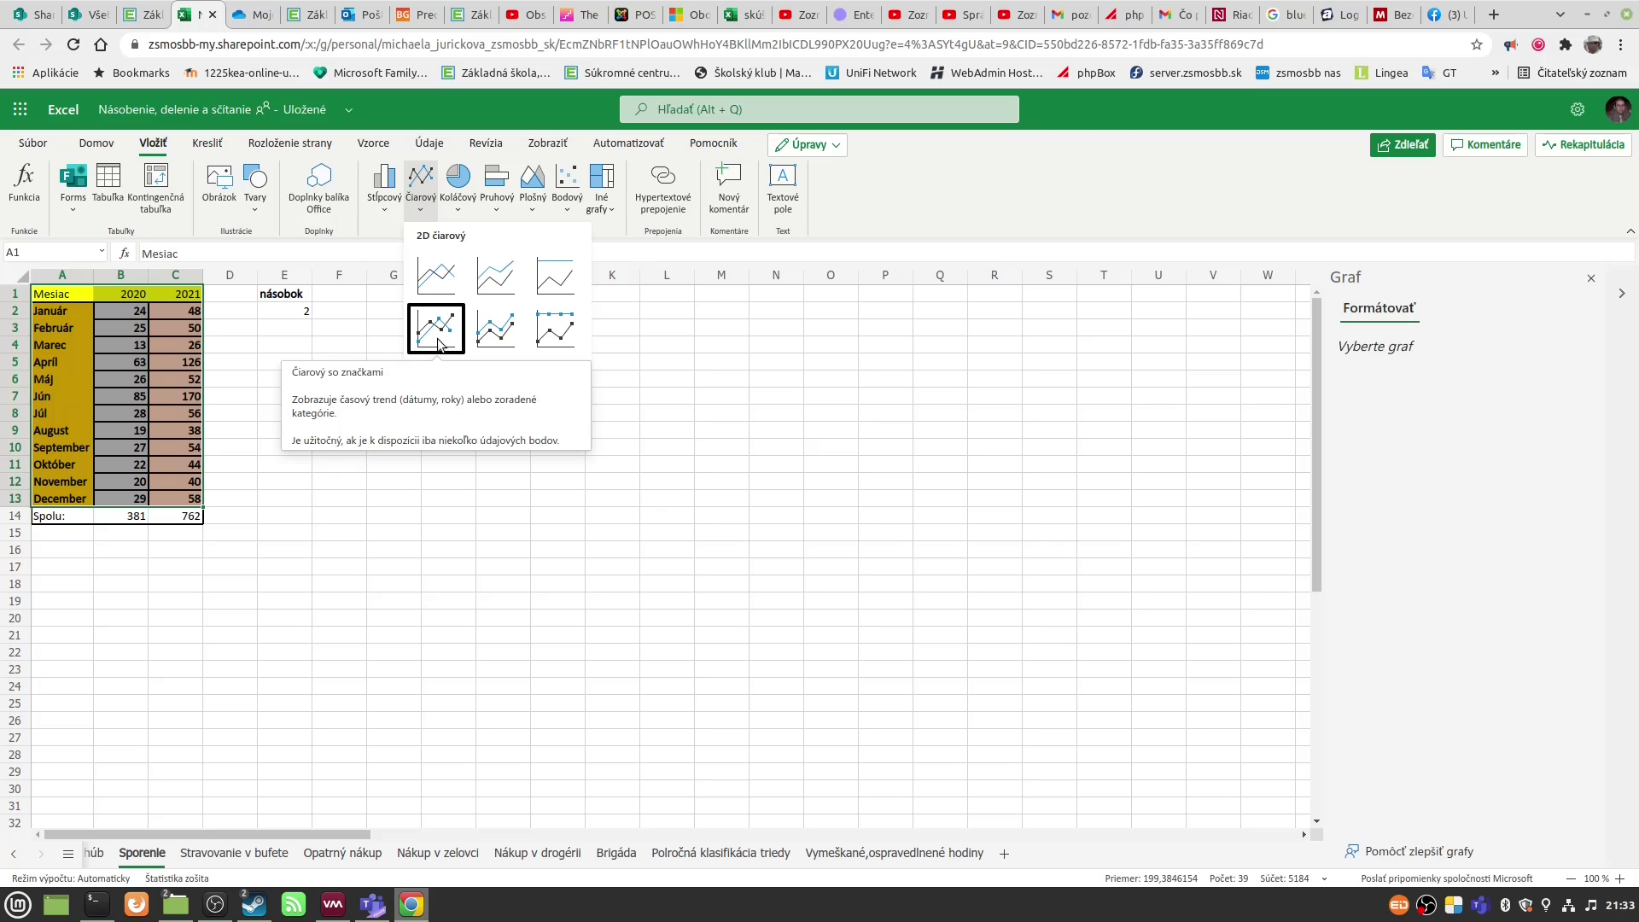
pyautogui.click(438, 343)
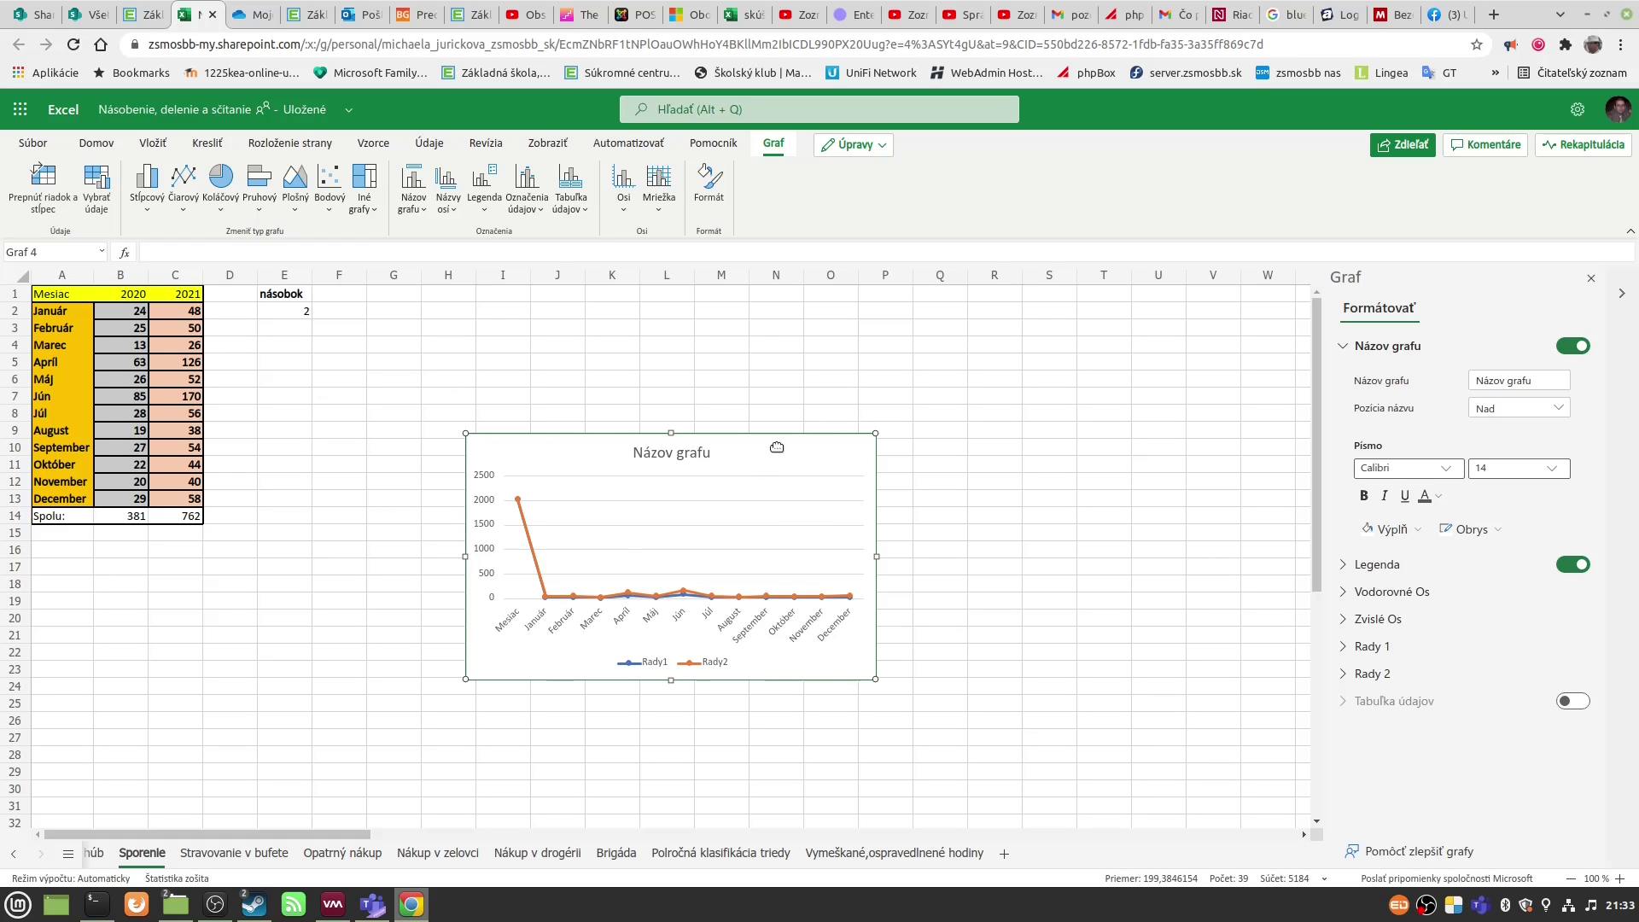
pyautogui.click(812, 446)
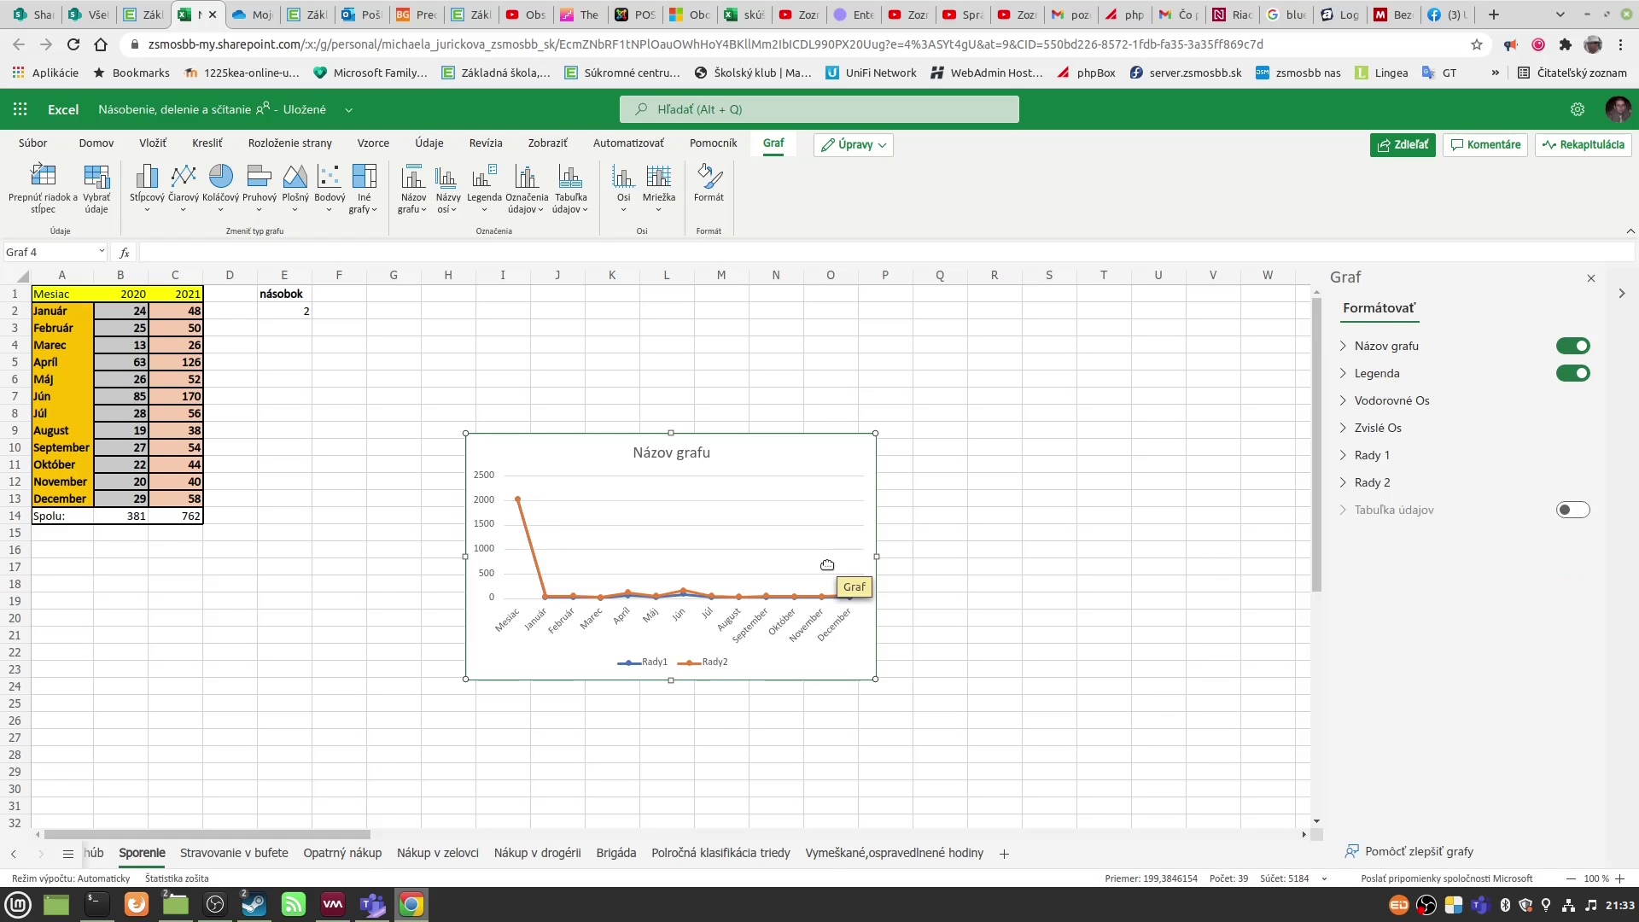
pyautogui.press('Delete')
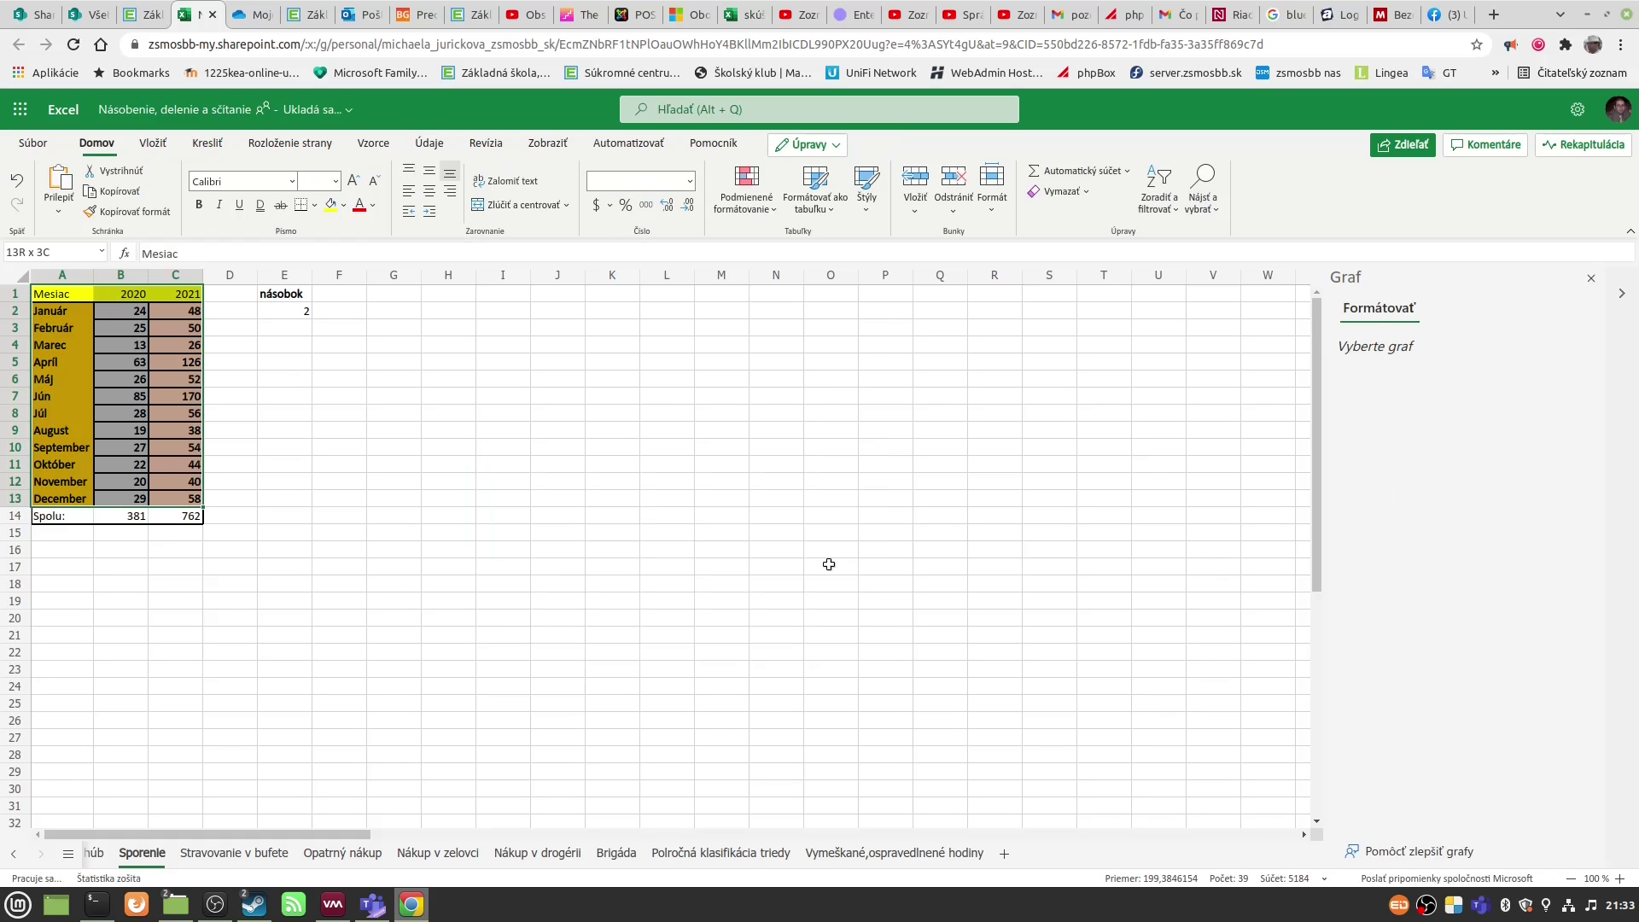
pyautogui.click(377, 518)
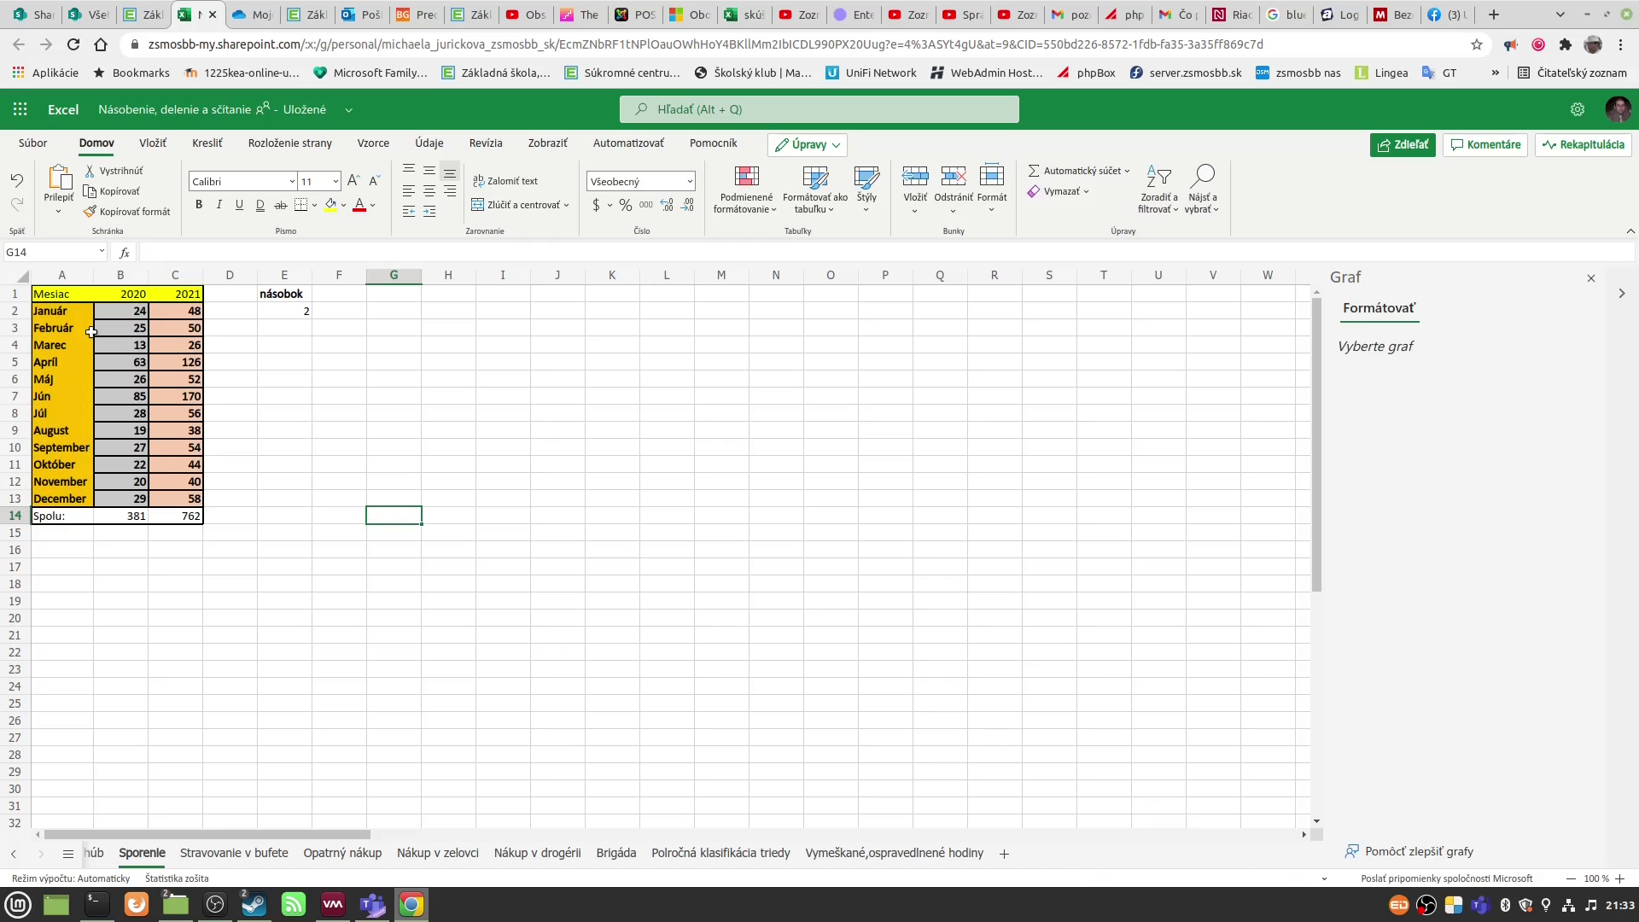
# Step: Try a line chart with markers from the separate ranges A1:A13, B2:B13 and C2:C13, and delete it
pyautogui.click(55, 294)
pyautogui.moveTo(56, 295); pyautogui.dragTo(56, 494)
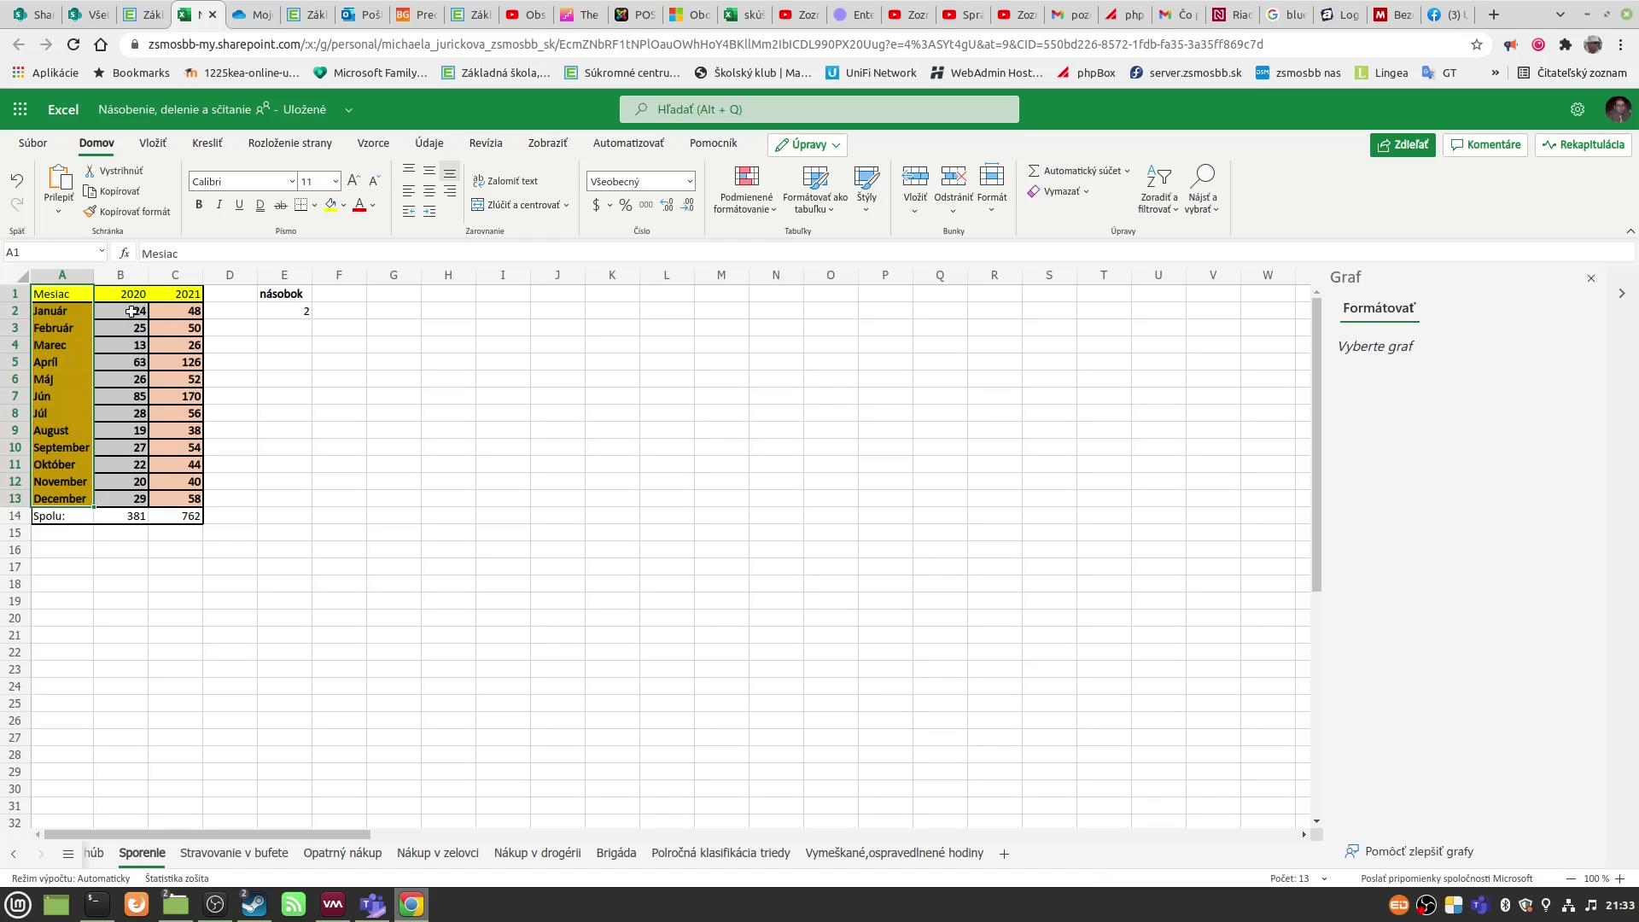
pyautogui.moveTo(130, 312); pyautogui.dragTo(115, 495)
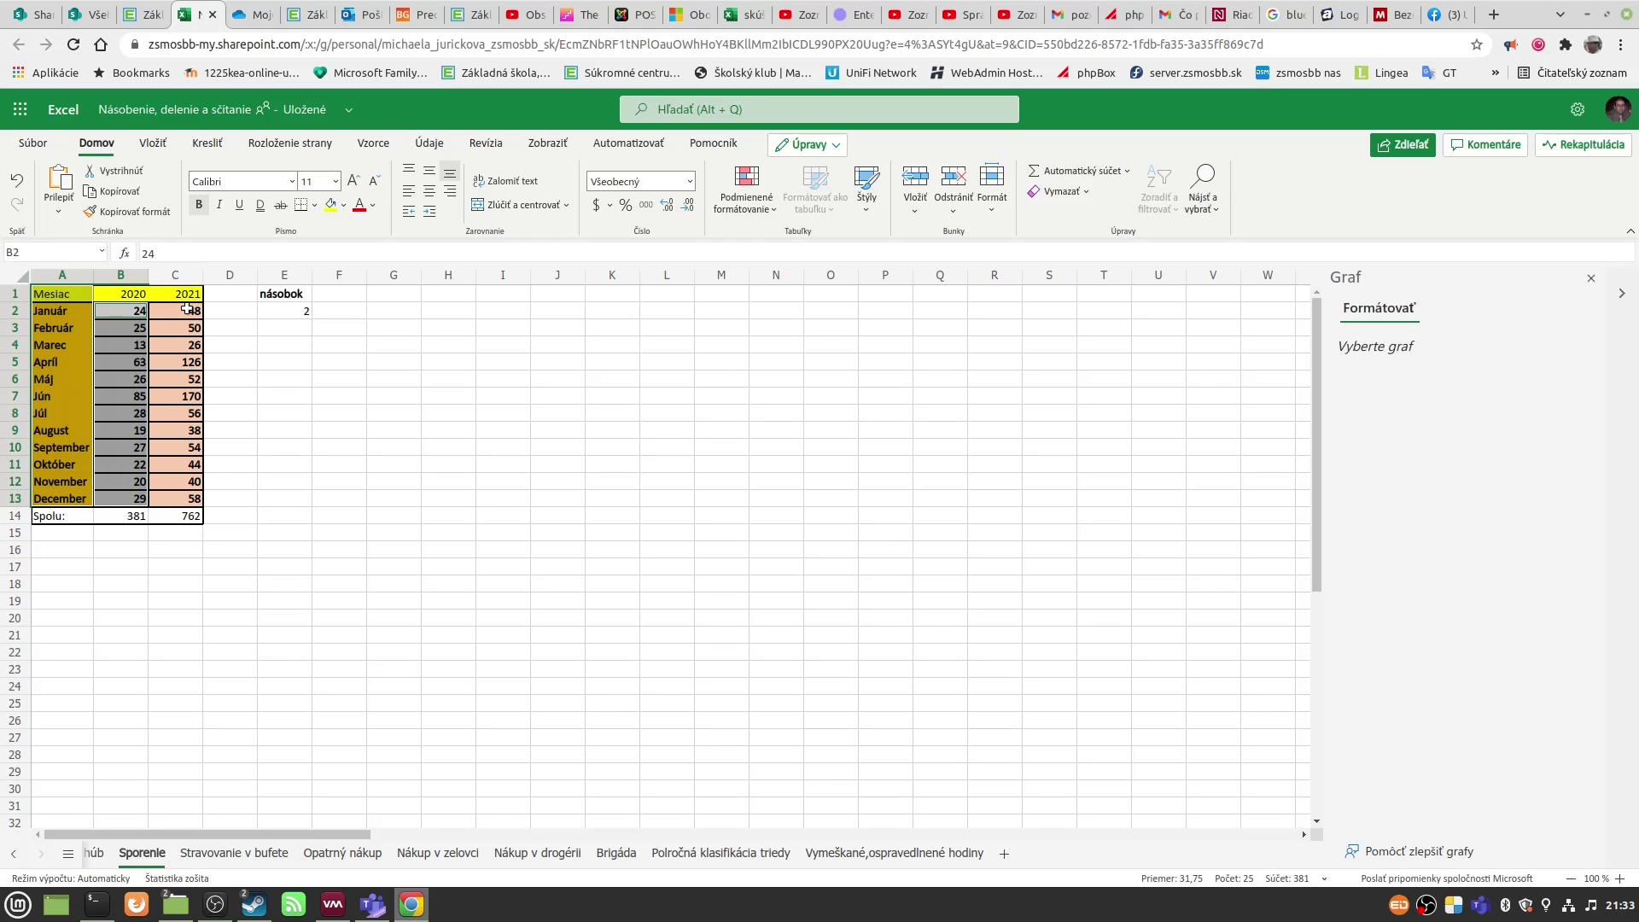
pyautogui.moveTo(187, 309); pyautogui.dragTo(166, 500)
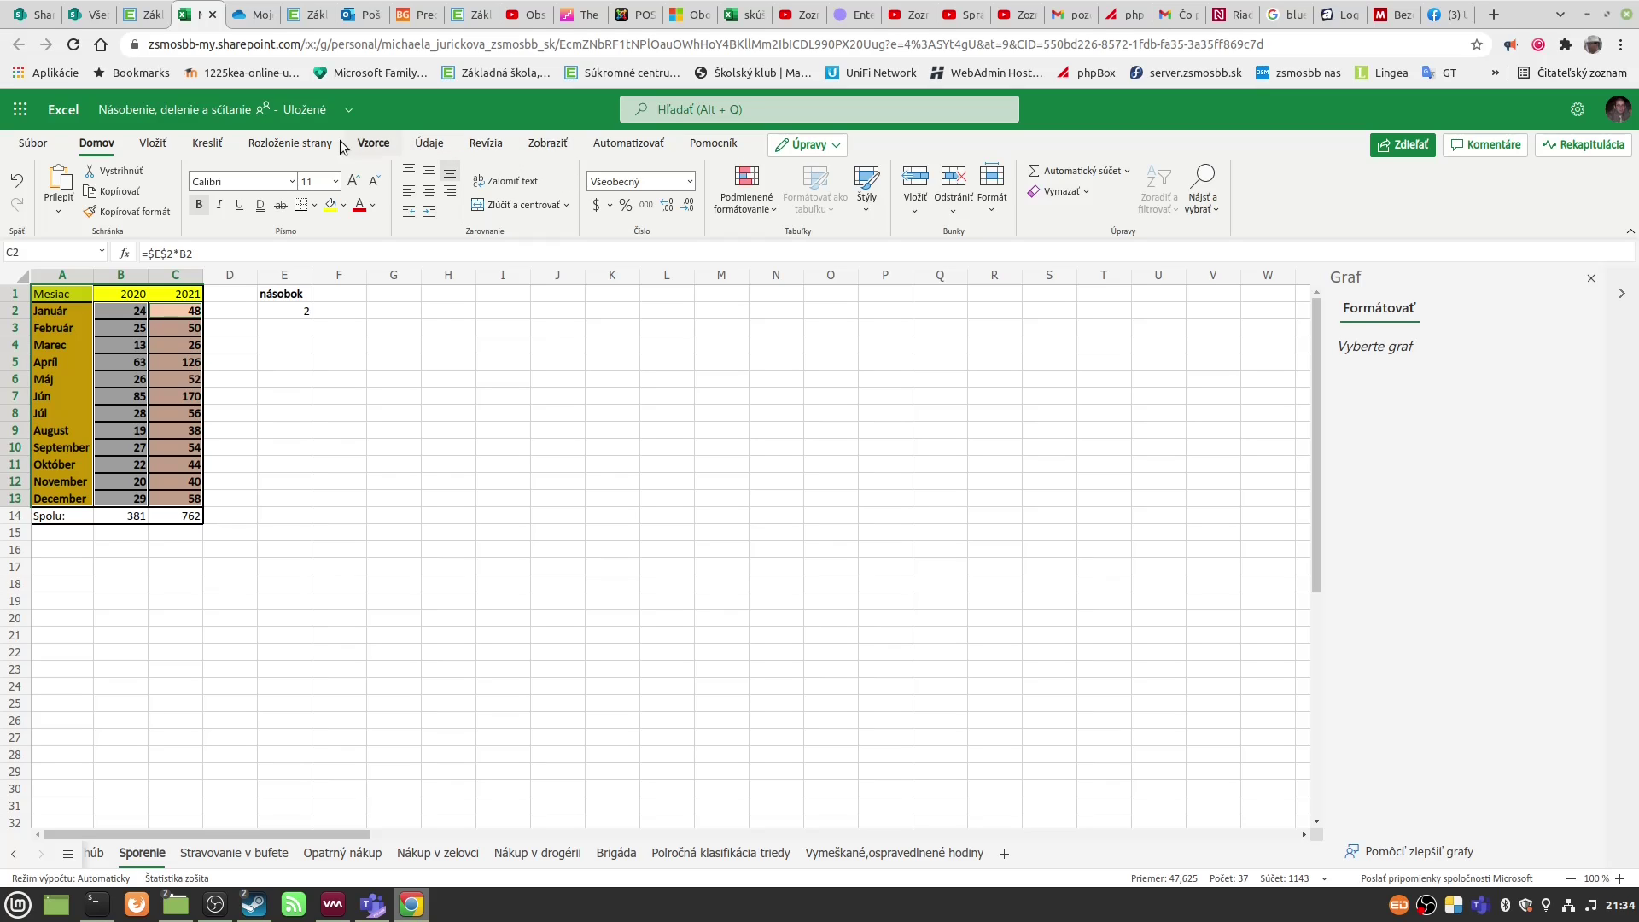
pyautogui.click(152, 144)
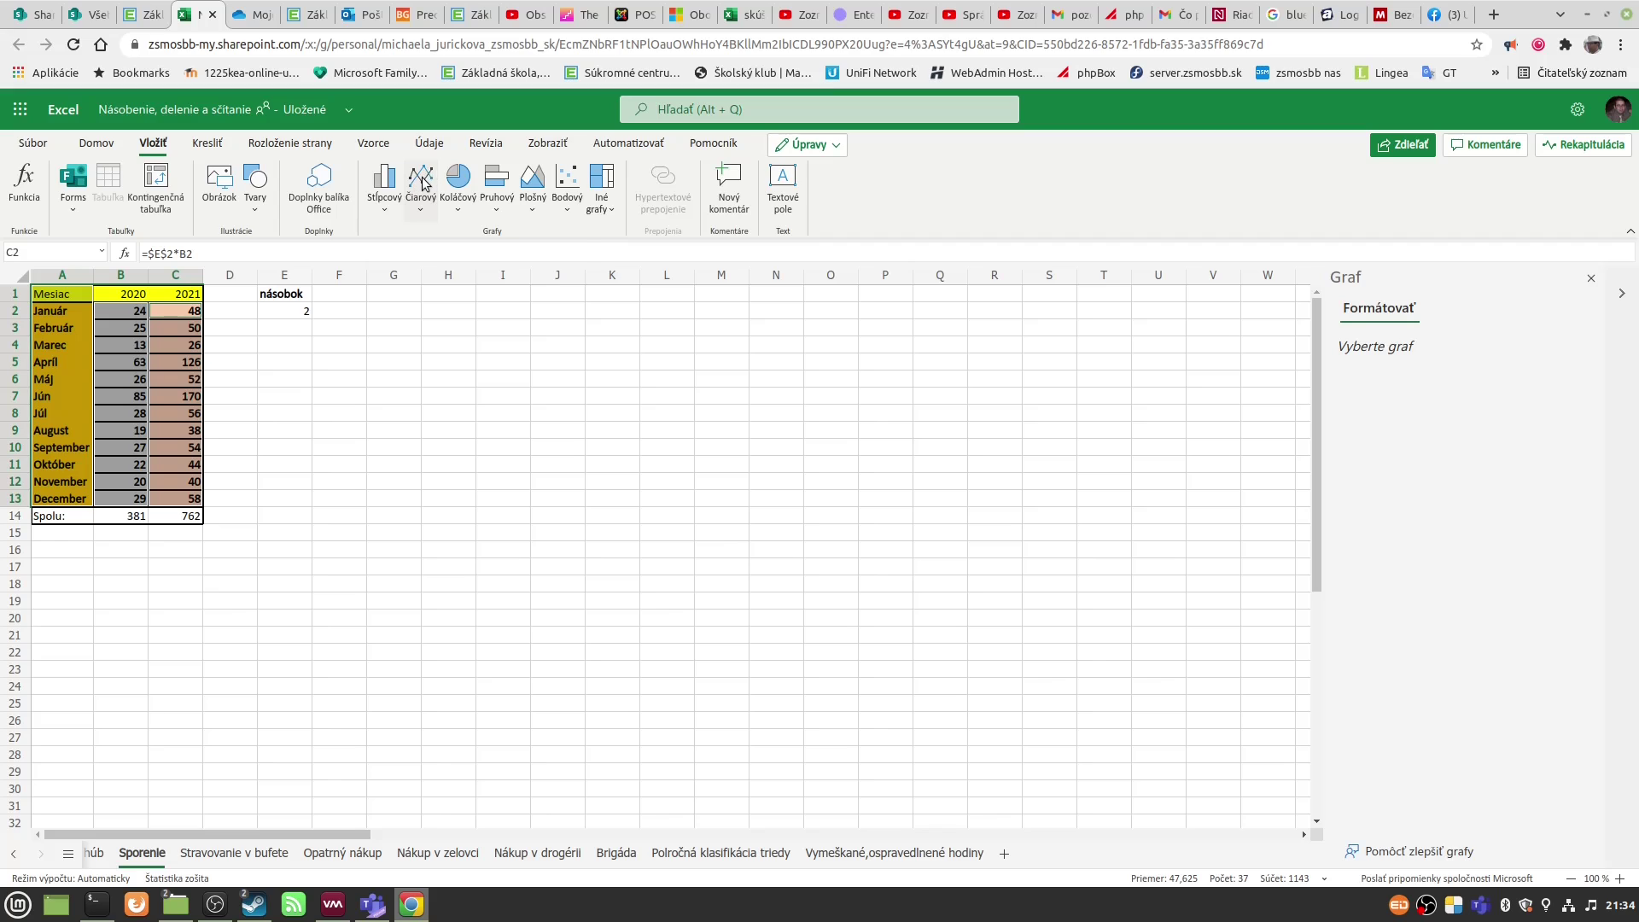
pyautogui.click(423, 182)
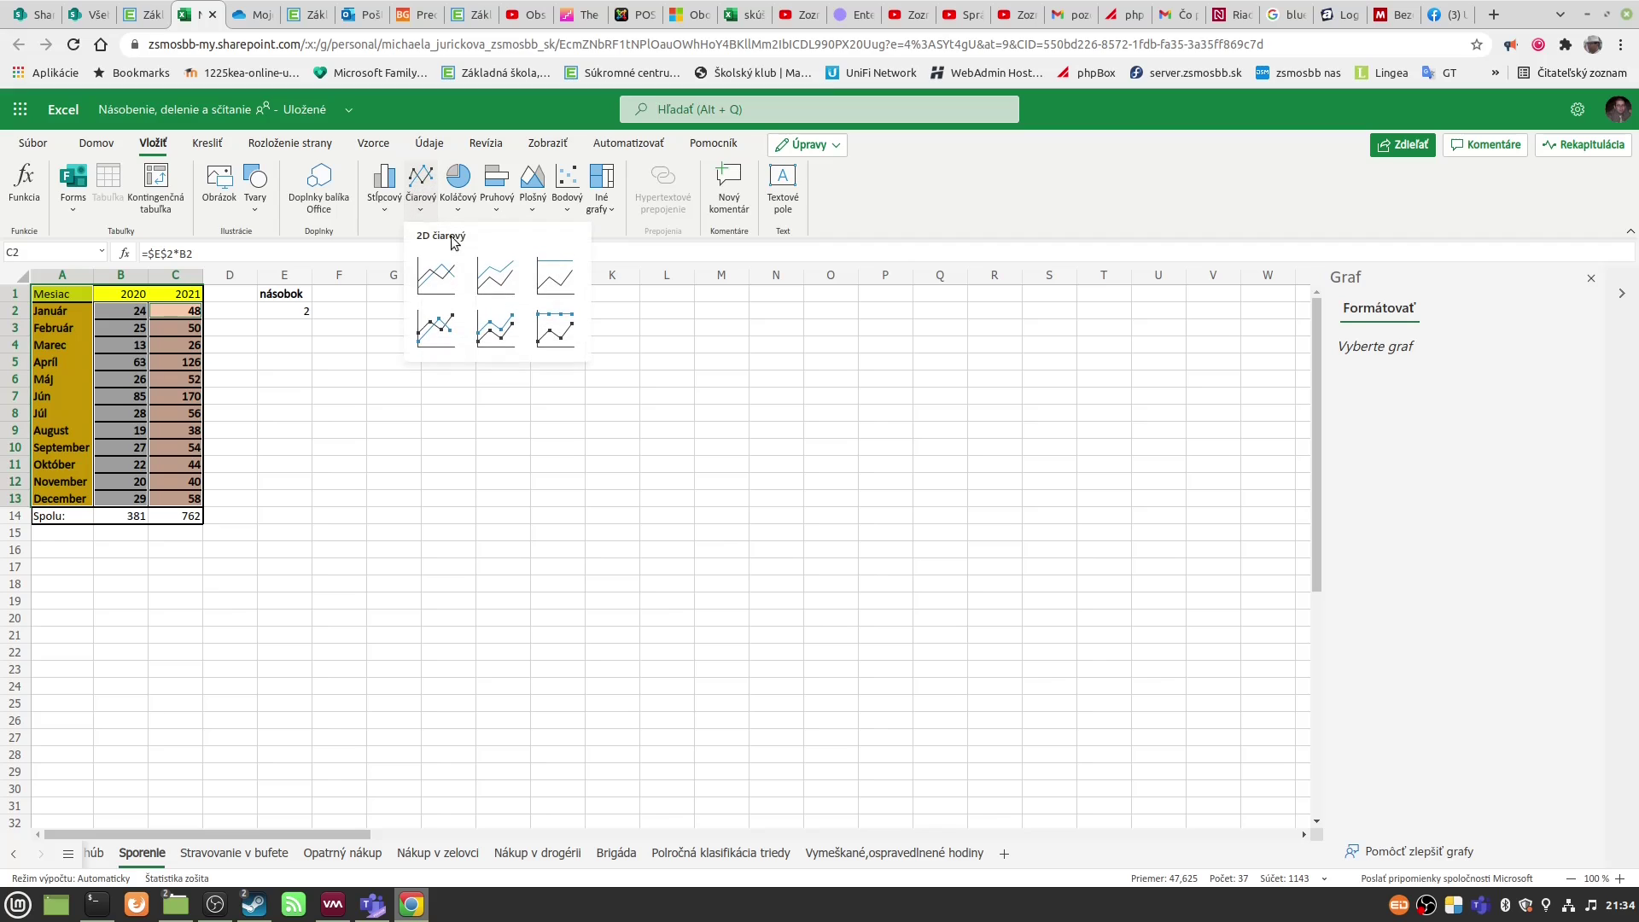
pyautogui.click(437, 333)
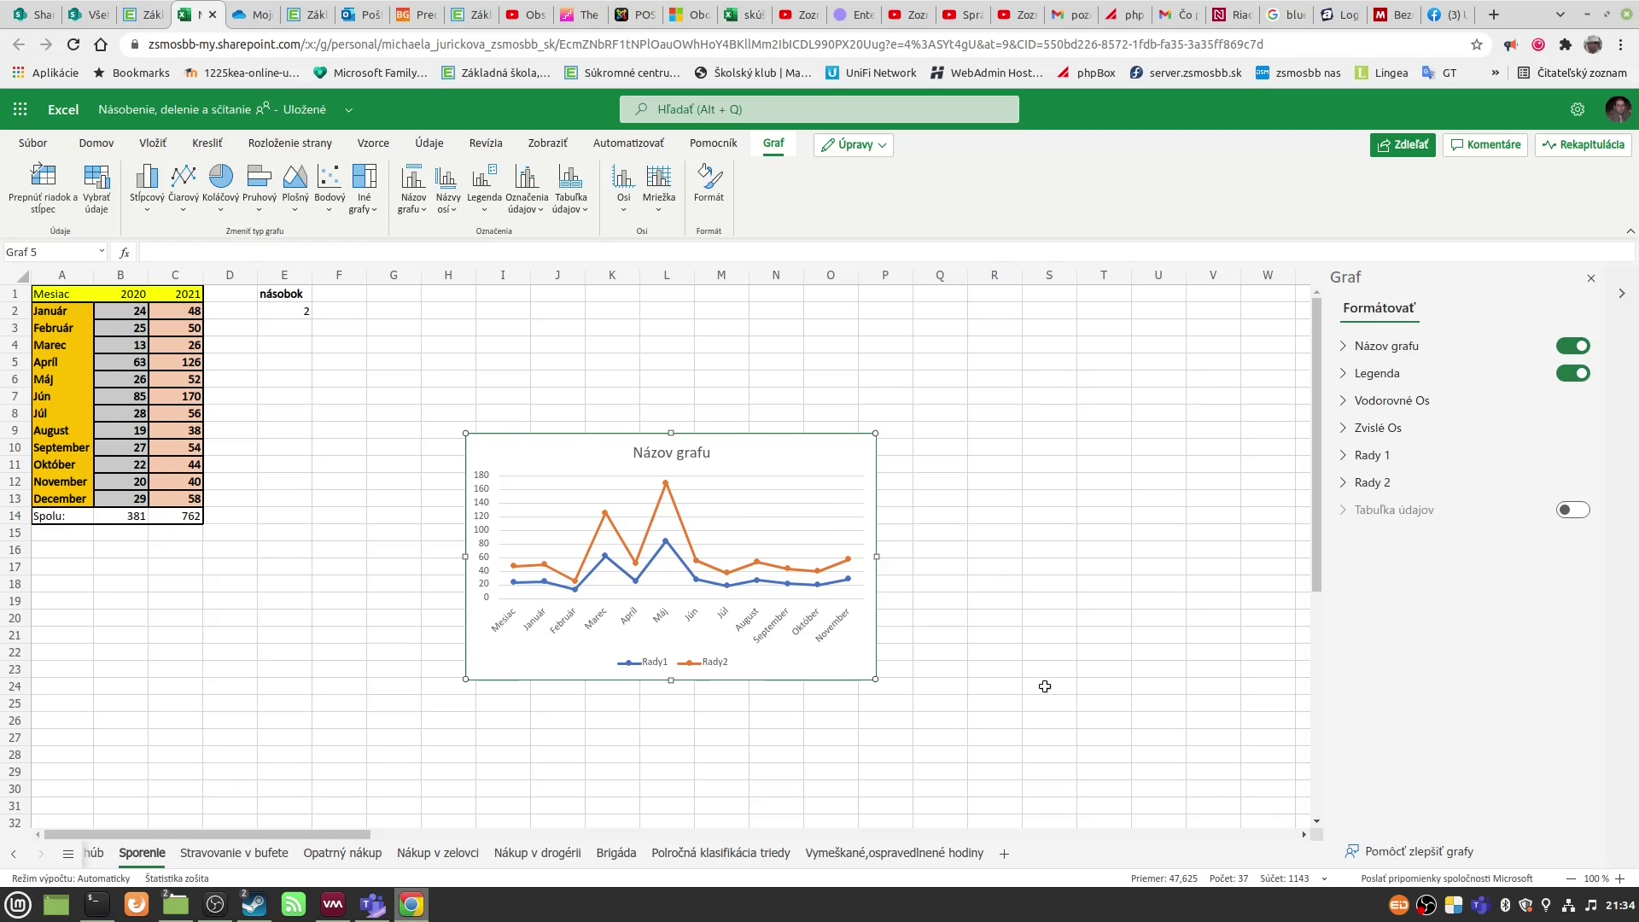
pyautogui.press('Delete')
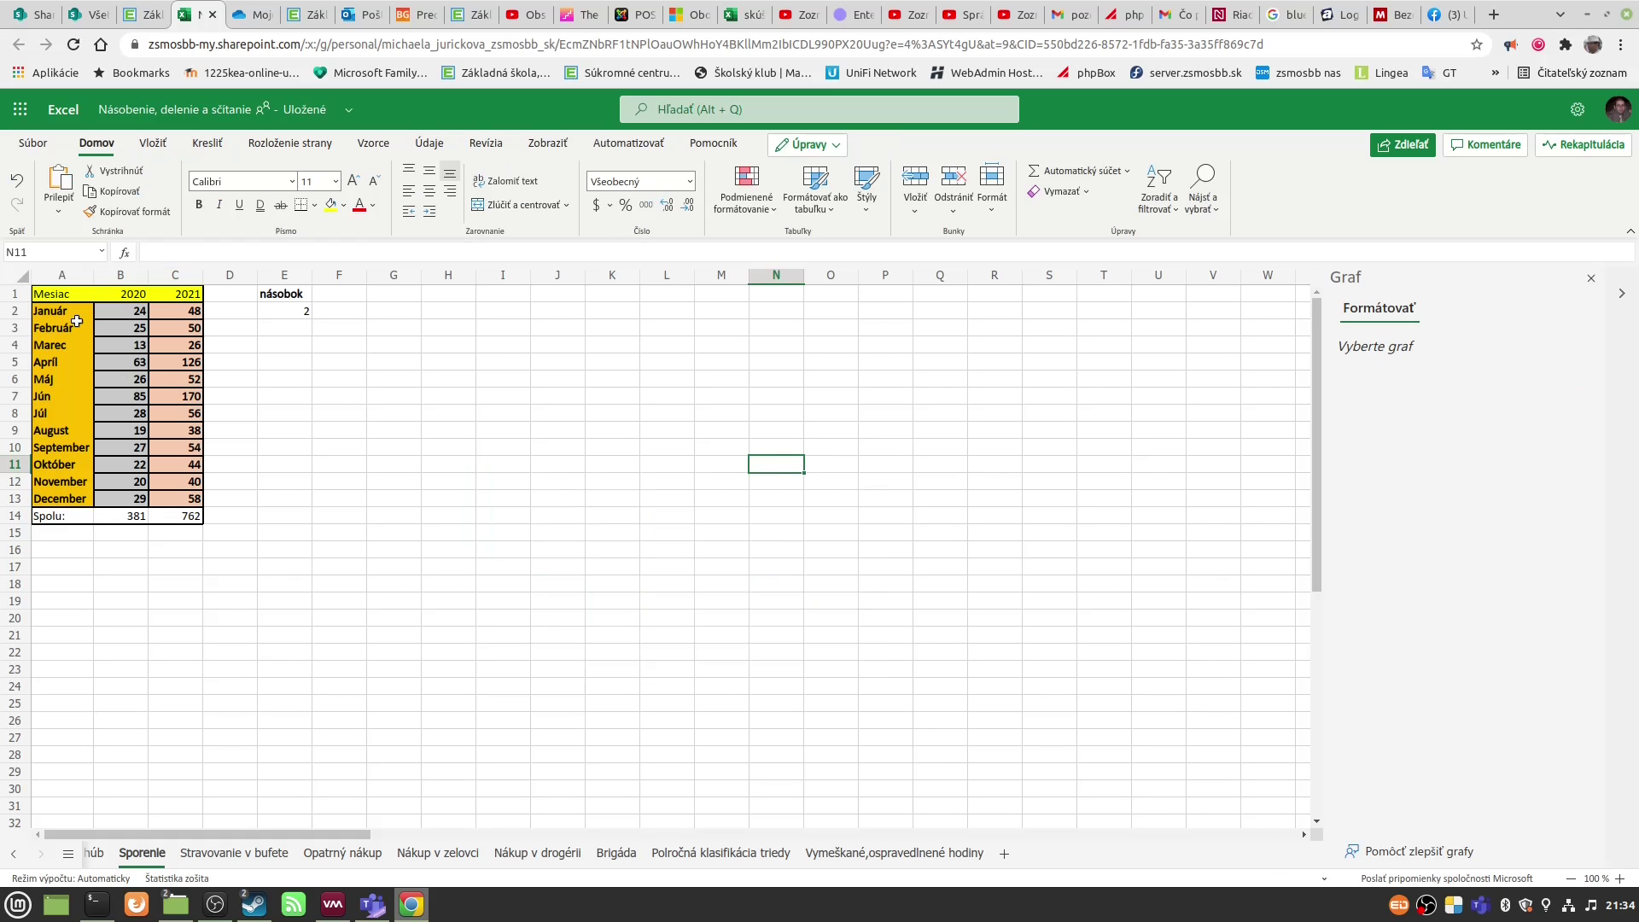
# Step: Insert a 2D line chart with markers from the monthly savings in A2:C13, leaving out the header row
pyautogui.moveTo(56, 309); pyautogui.dragTo(187, 497)
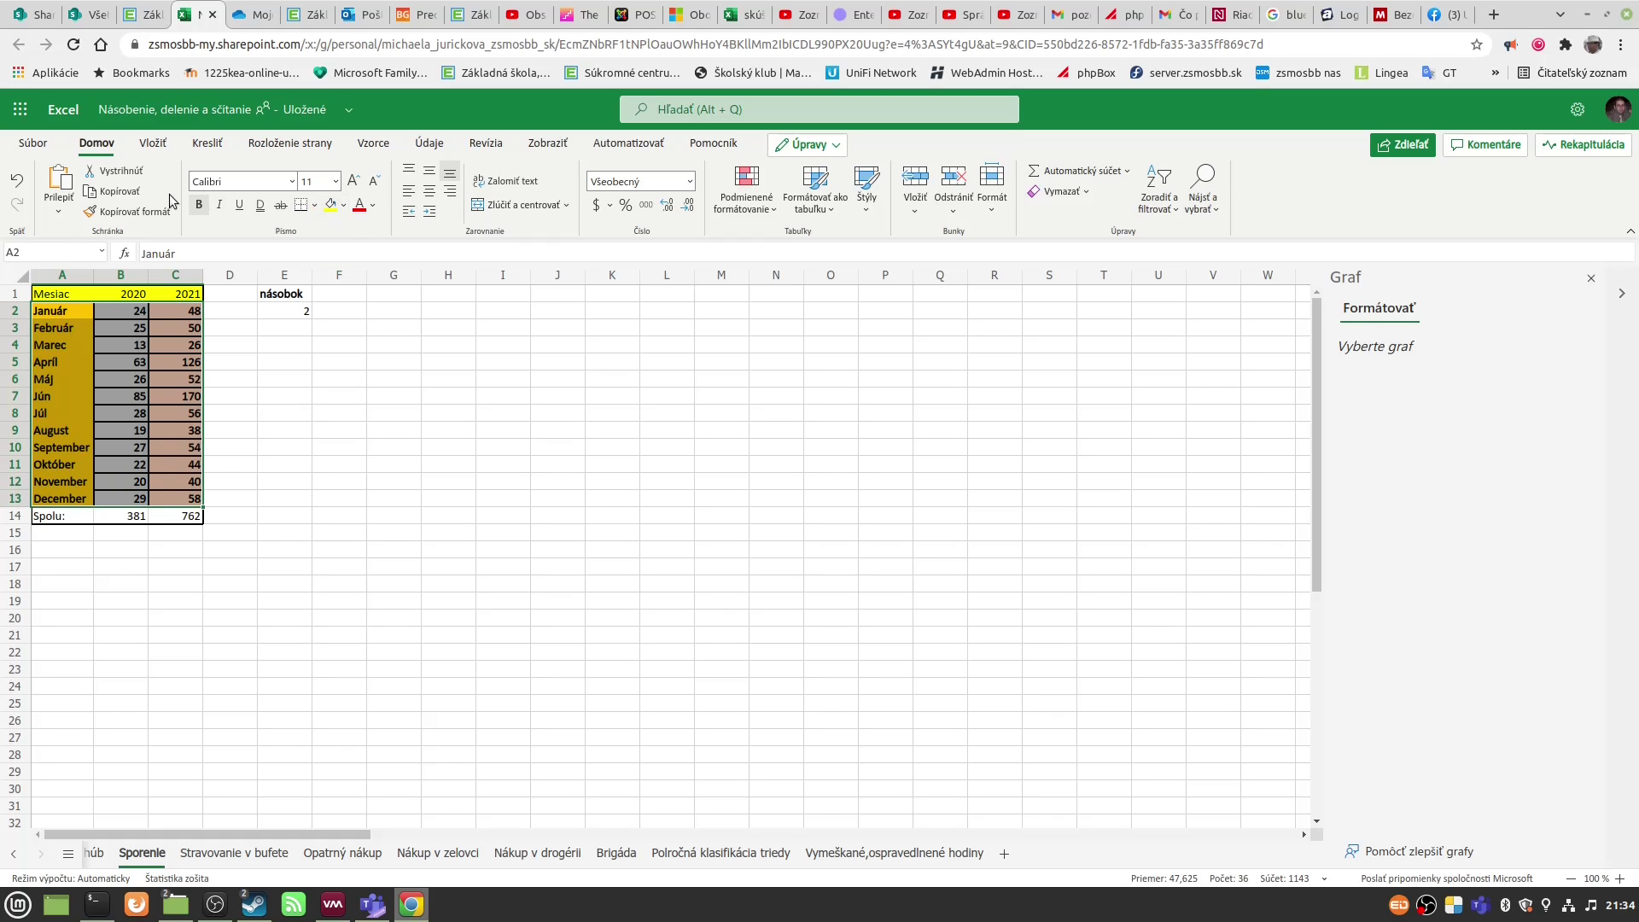
pyautogui.click(158, 144)
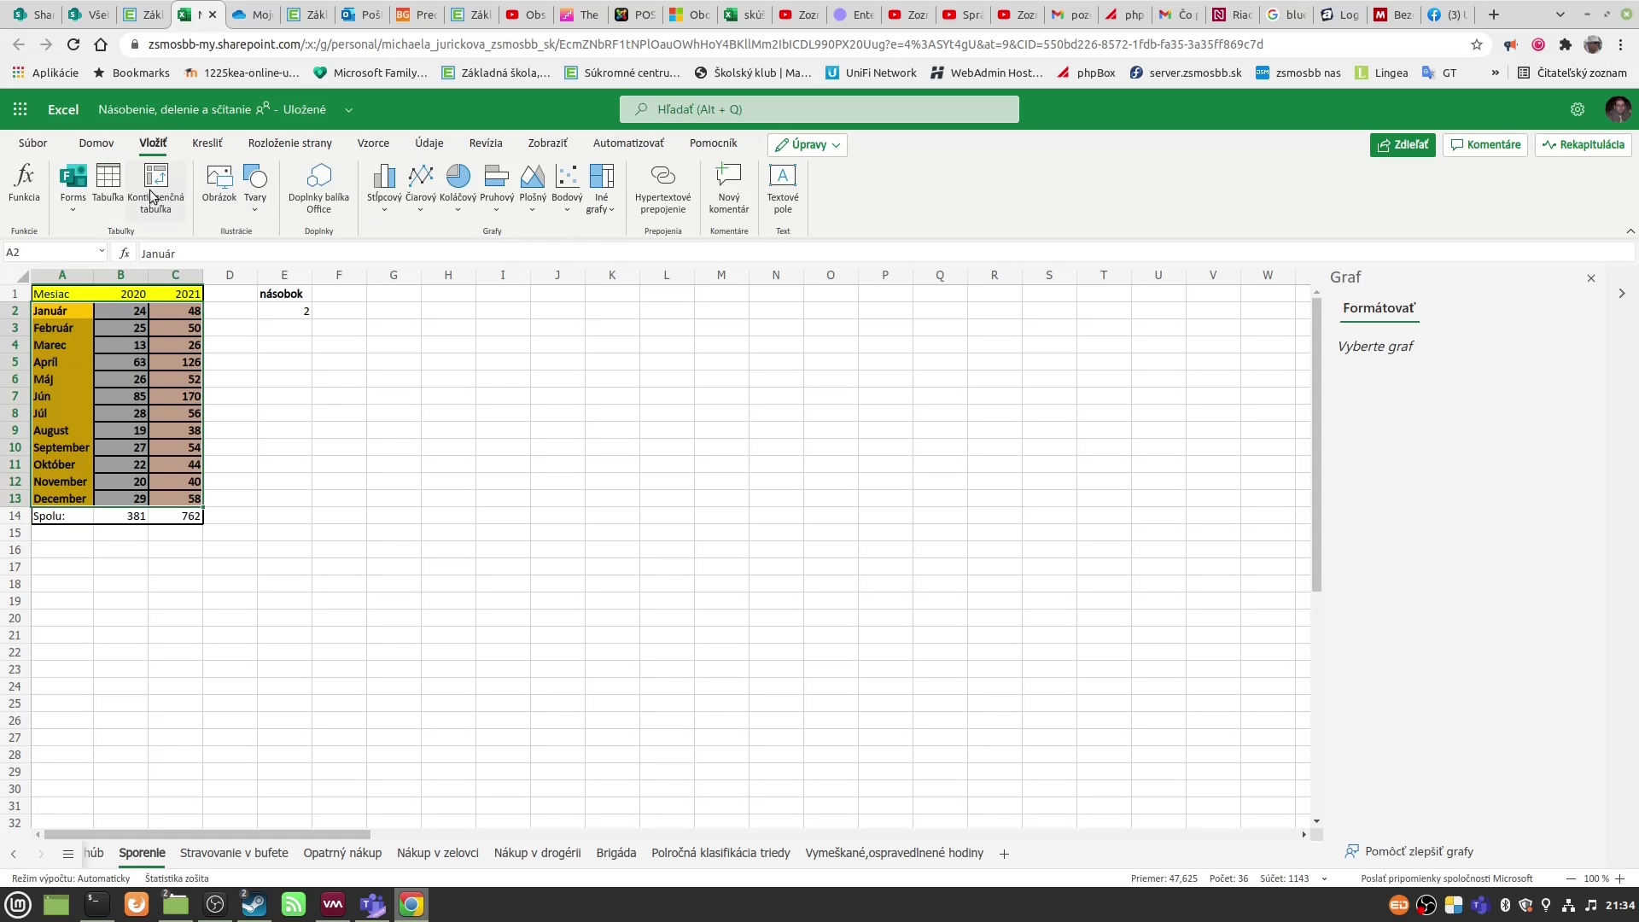
pyautogui.click(420, 177)
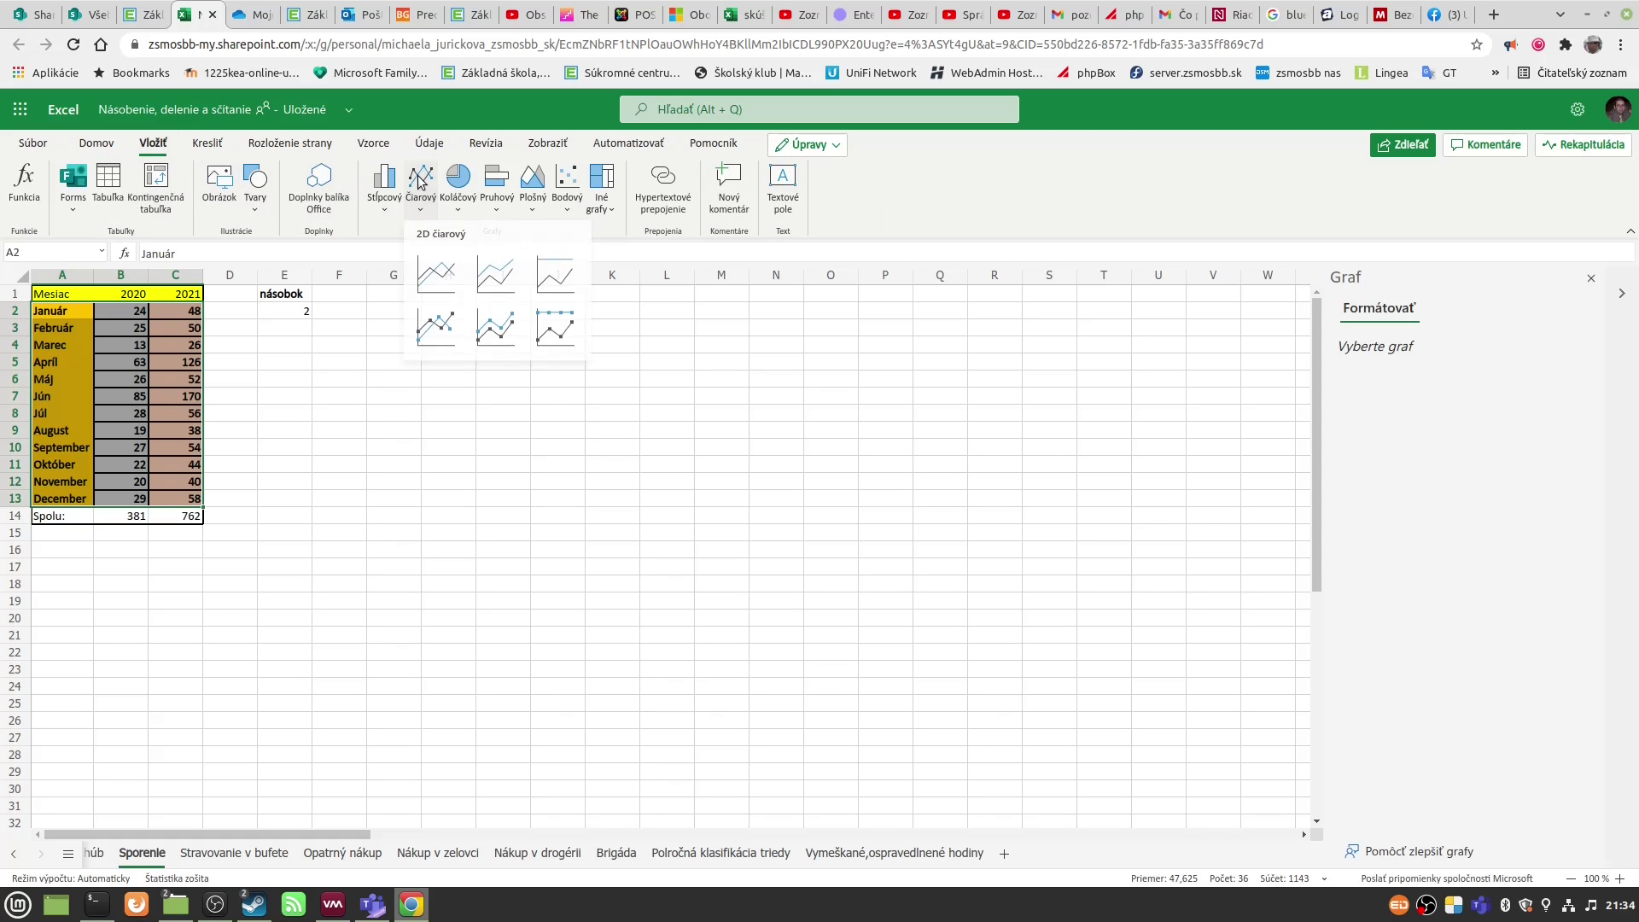
pyautogui.click(447, 329)
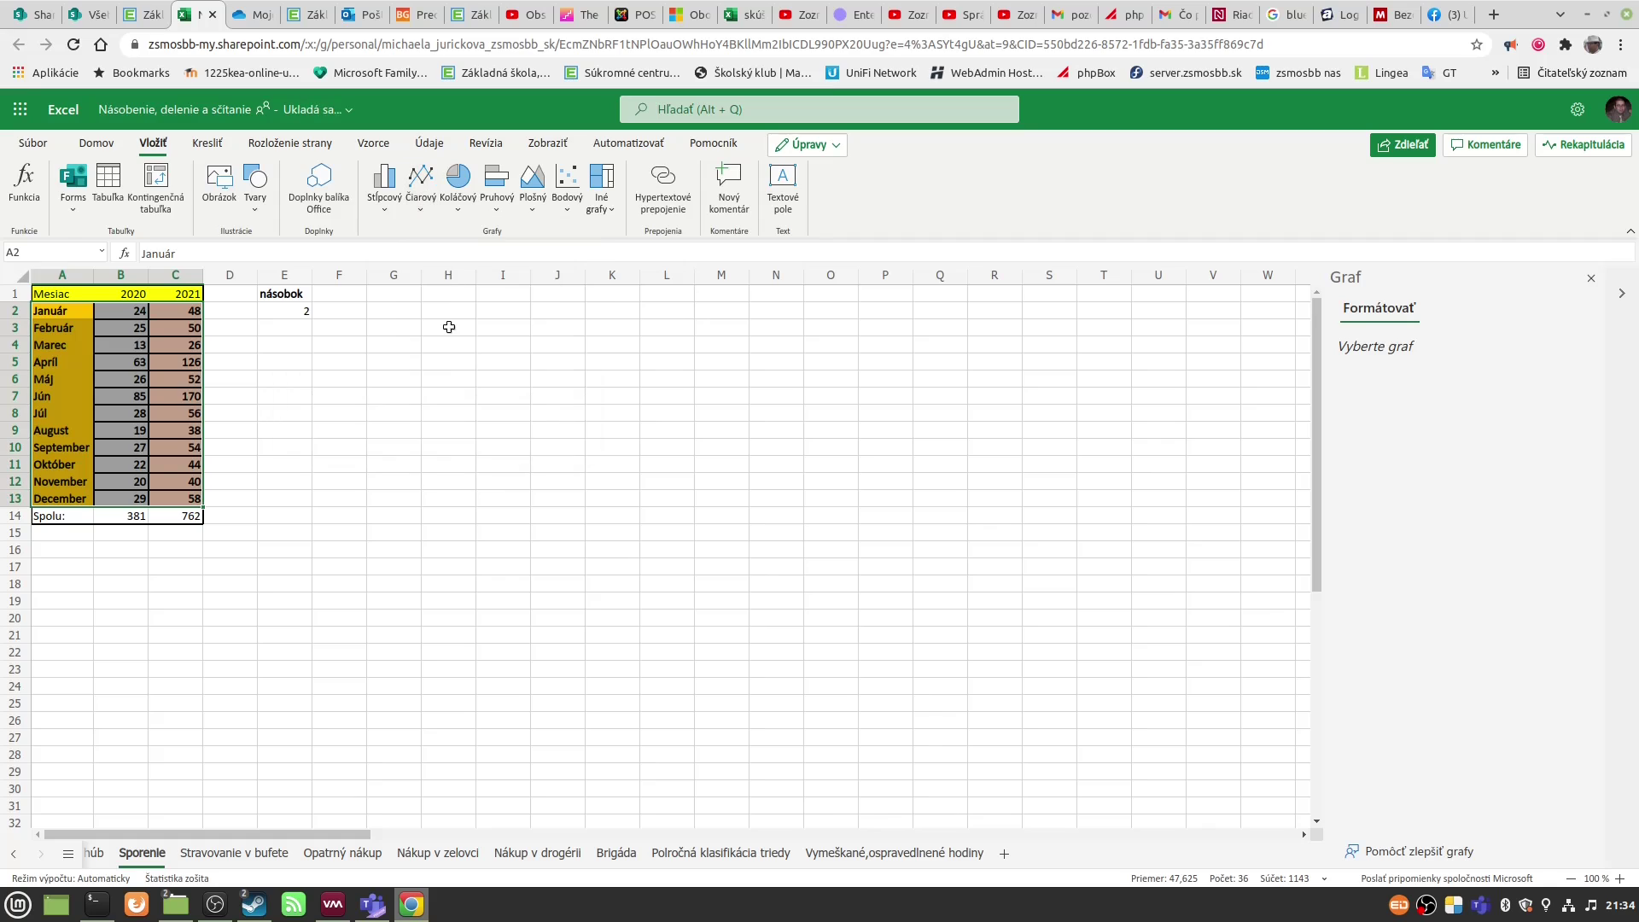
pyautogui.click(313, 663)
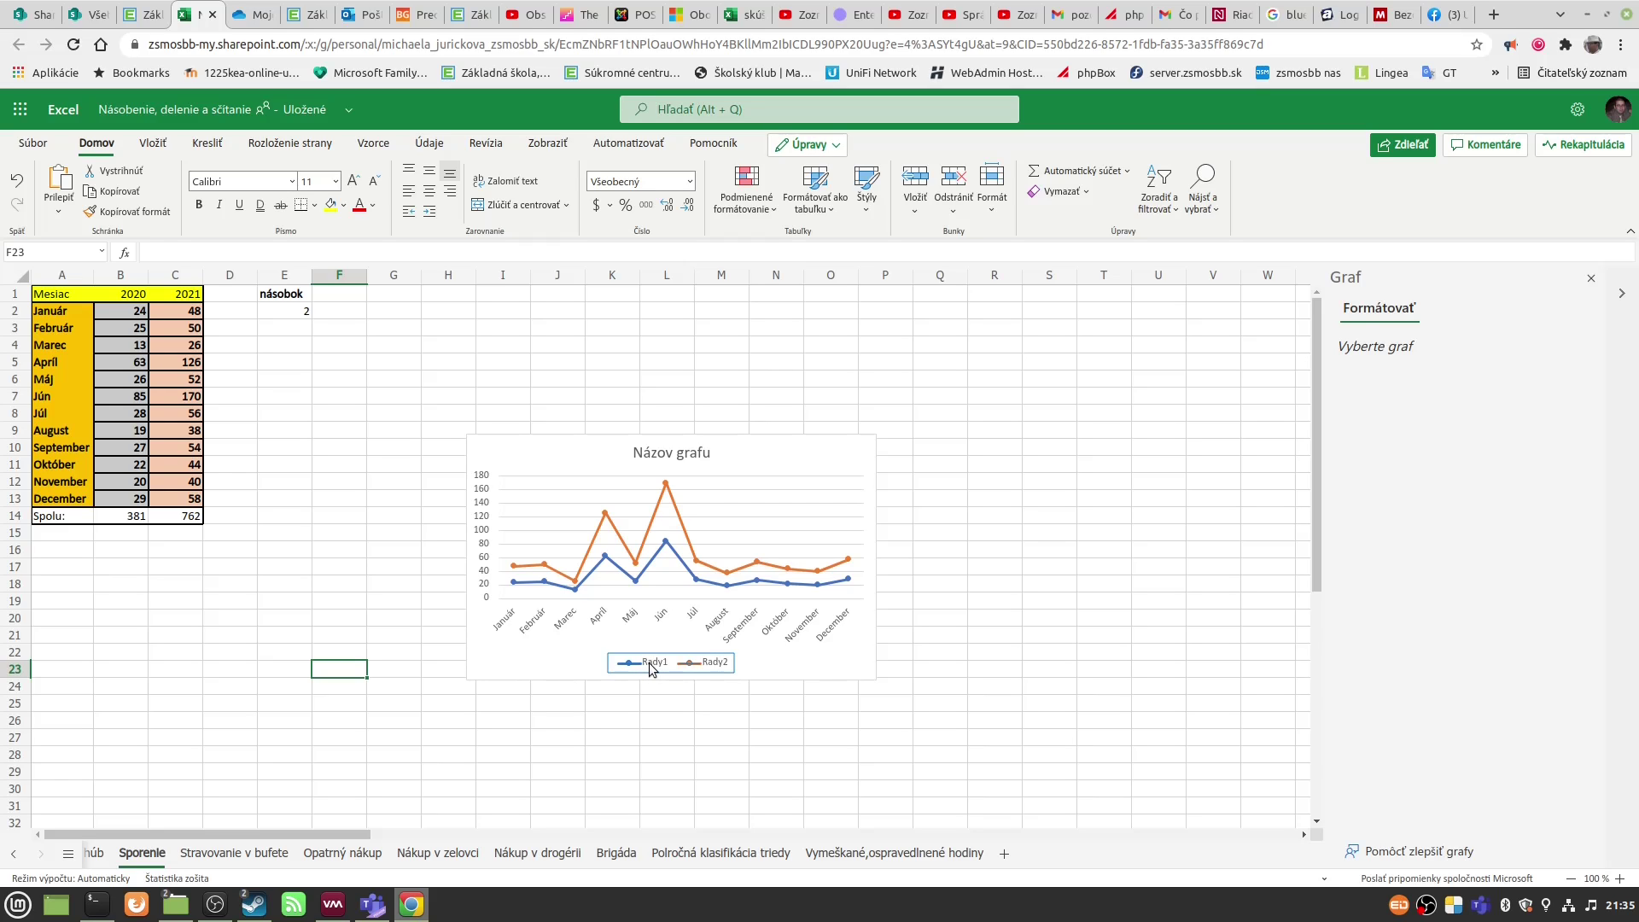
# Step: Set the line chart's title to "porovnanie sporenia"
pyautogui.click(675, 459)
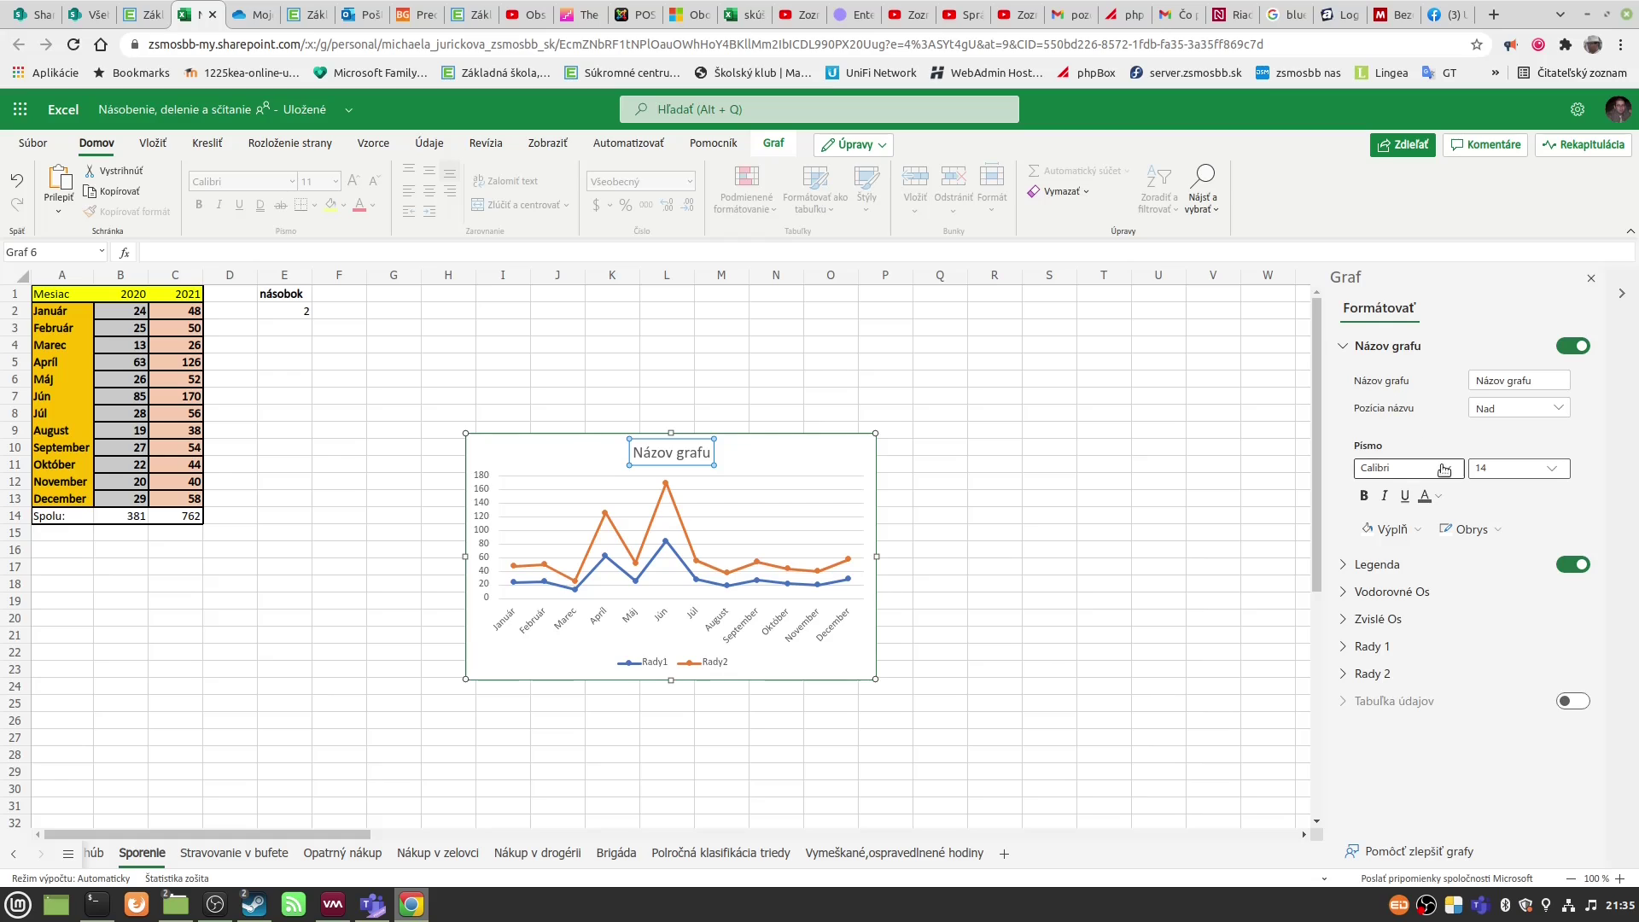
pyautogui.click(1537, 380)
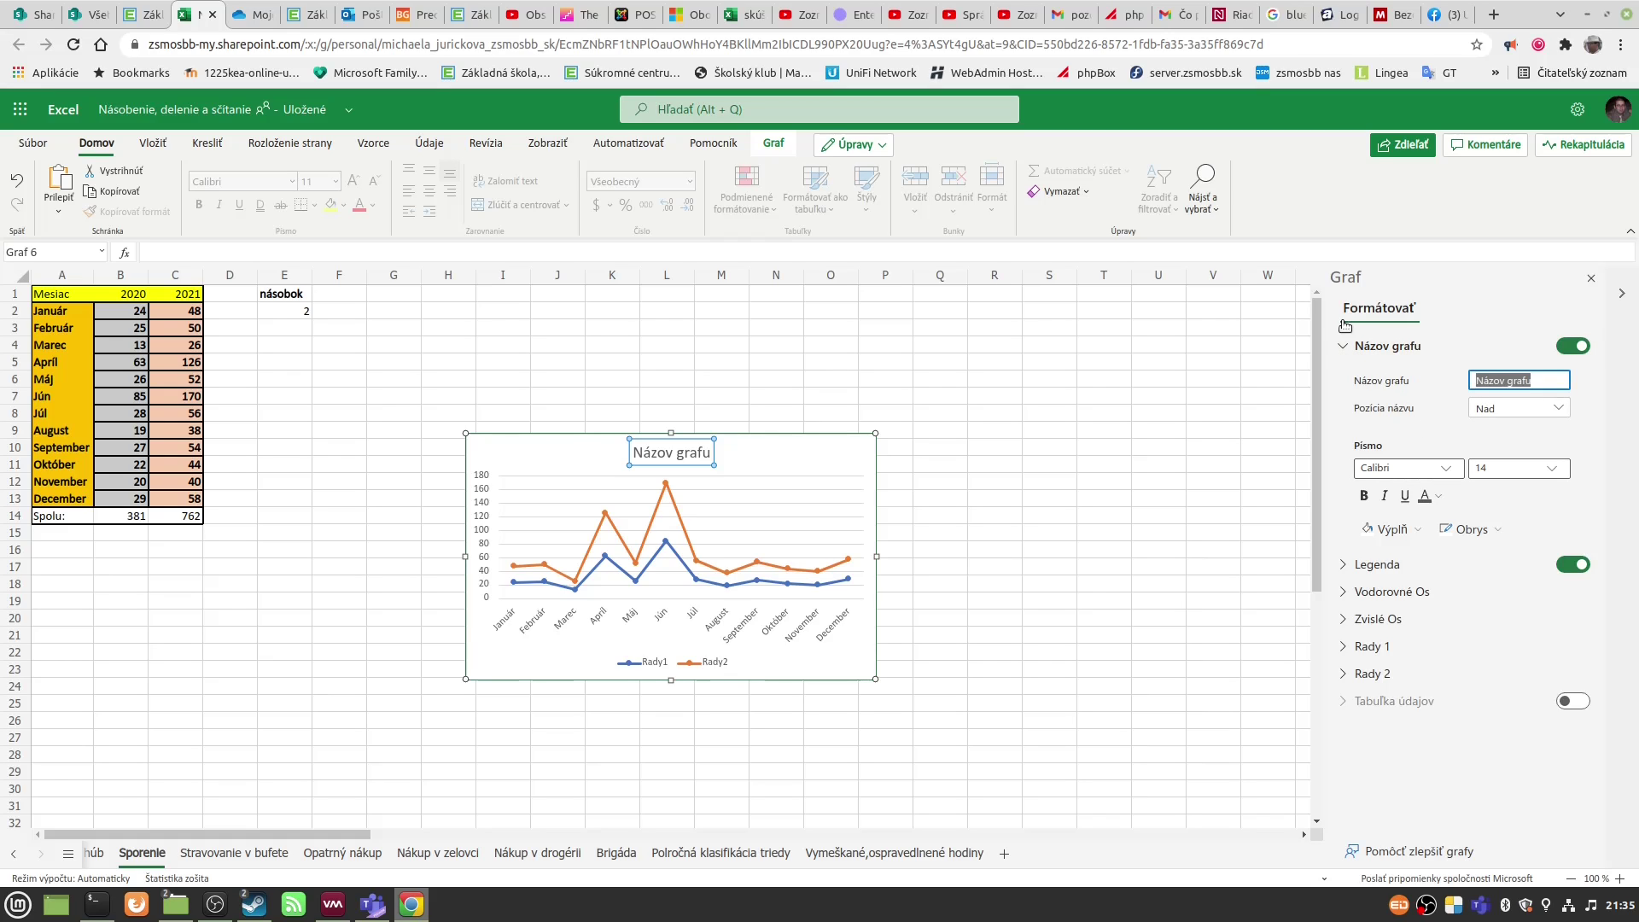
pyautogui.write('porovnani')
pyautogui.write('e sporenia')
# Step: Rename the line chart's first data series, Rady1, as 2020
pyautogui.click(630, 665)
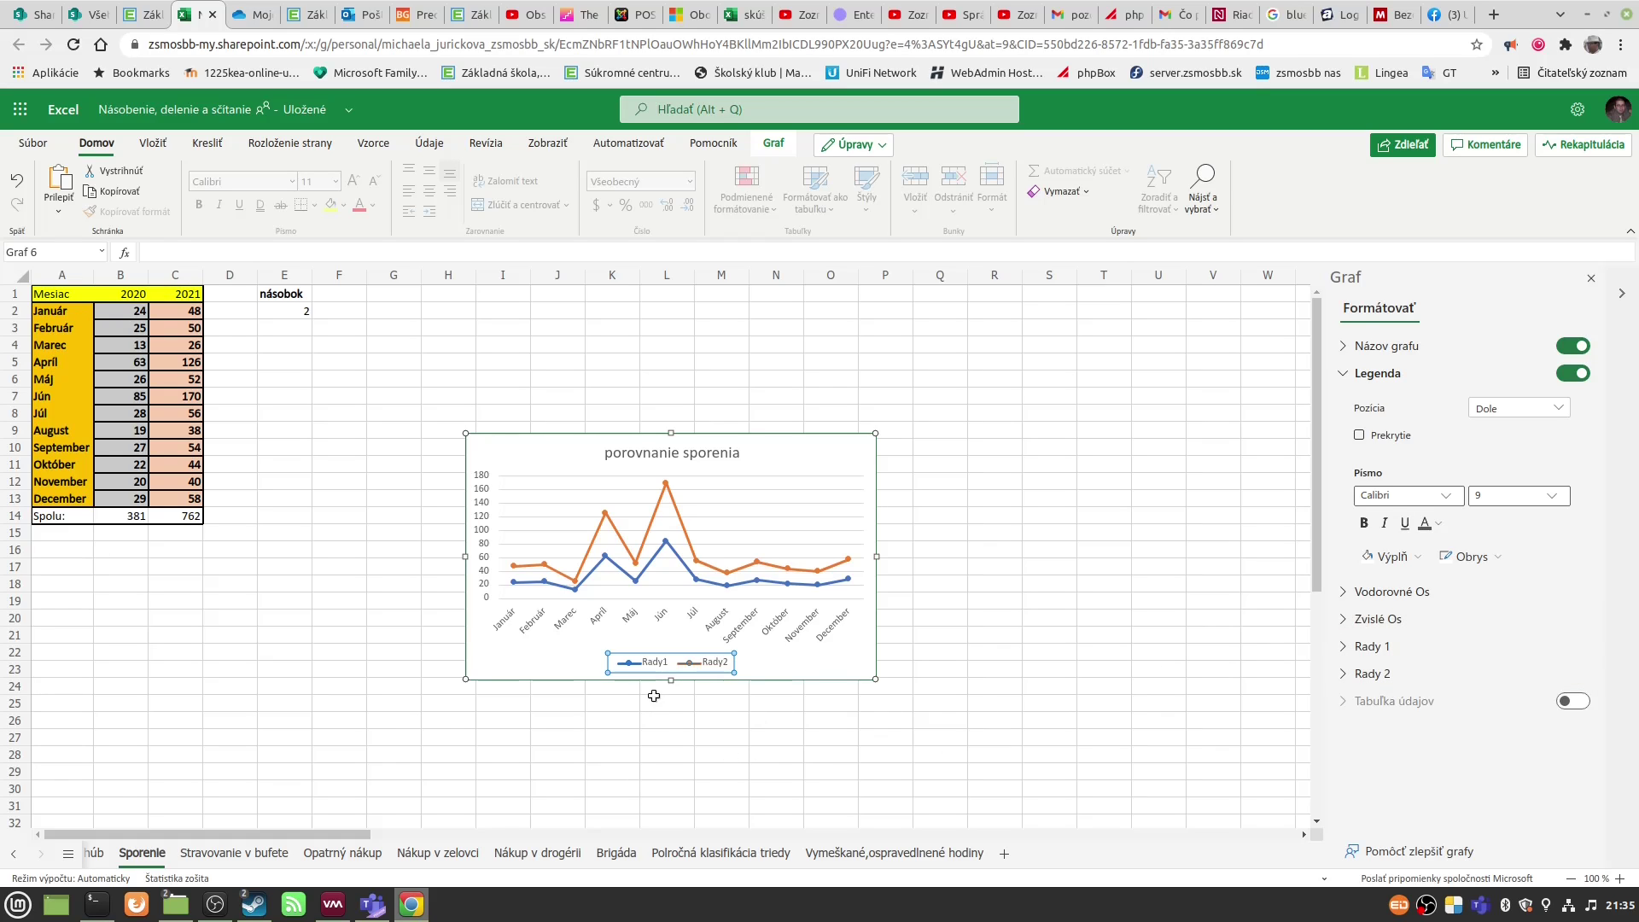
pyautogui.click(1357, 651)
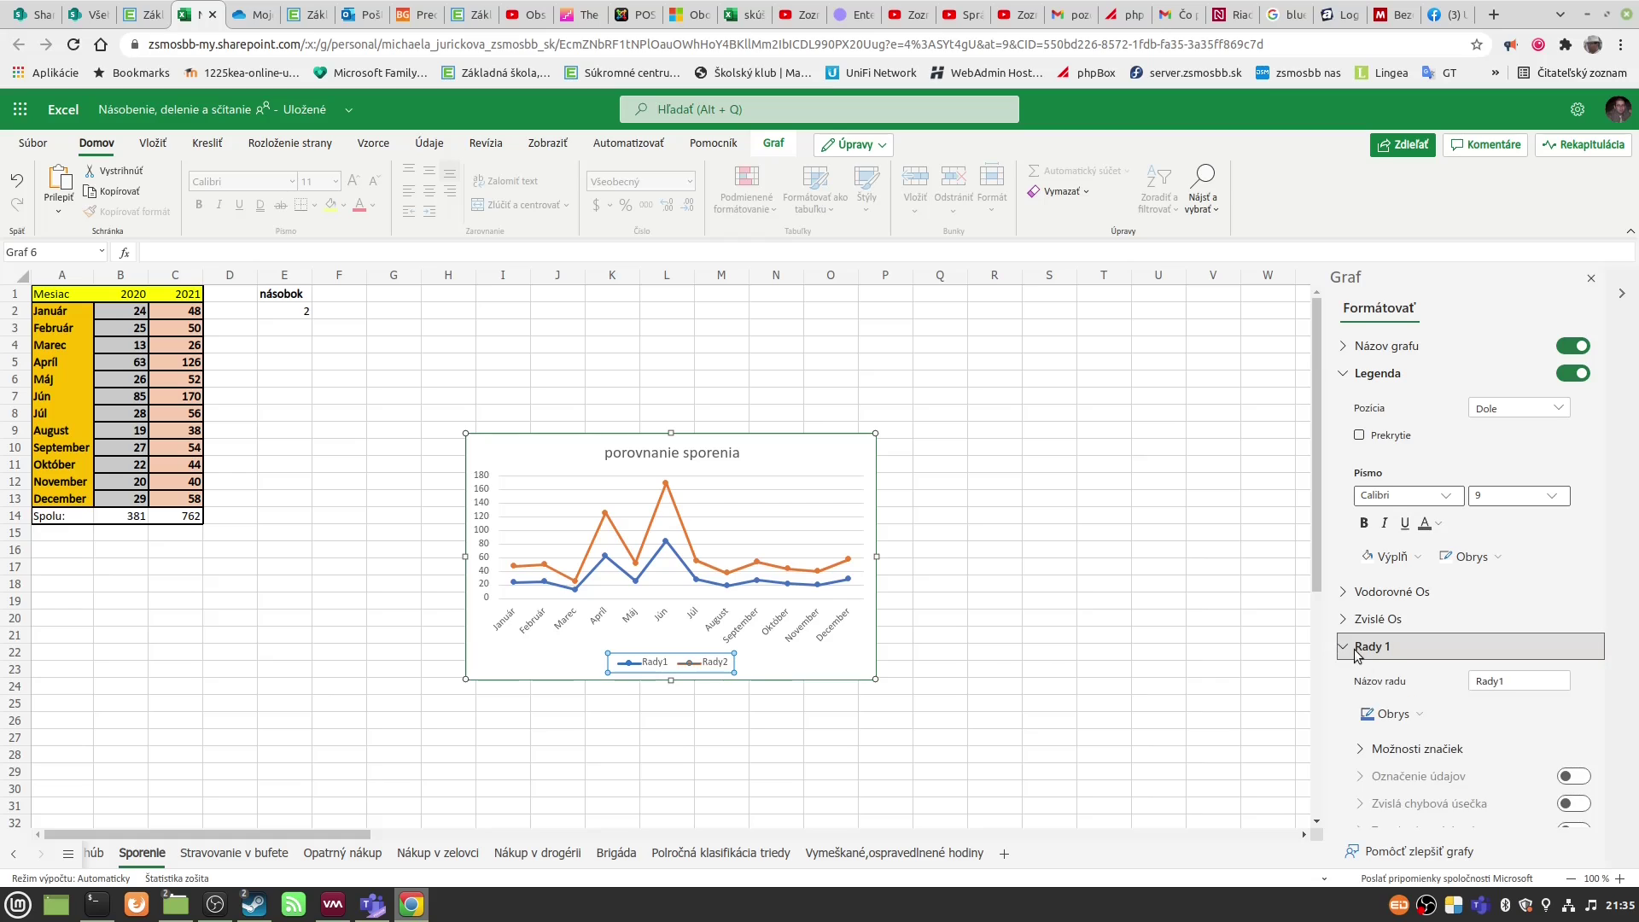
pyautogui.doubleClick(1517, 680)
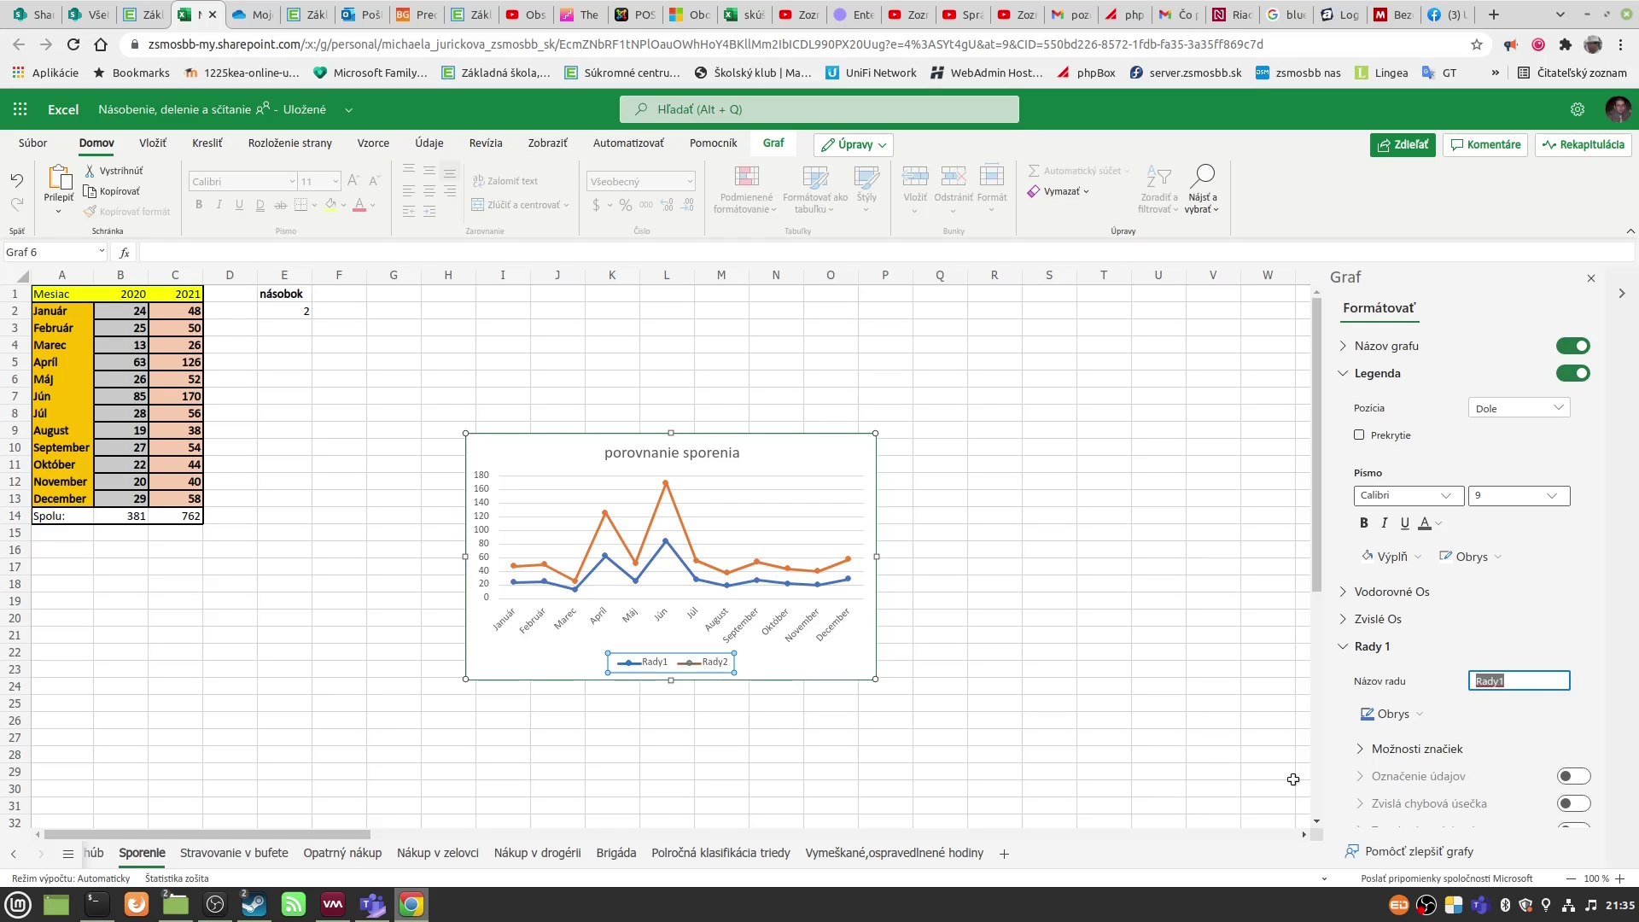
pyautogui.write('2020')
pyautogui.click(1359, 665)
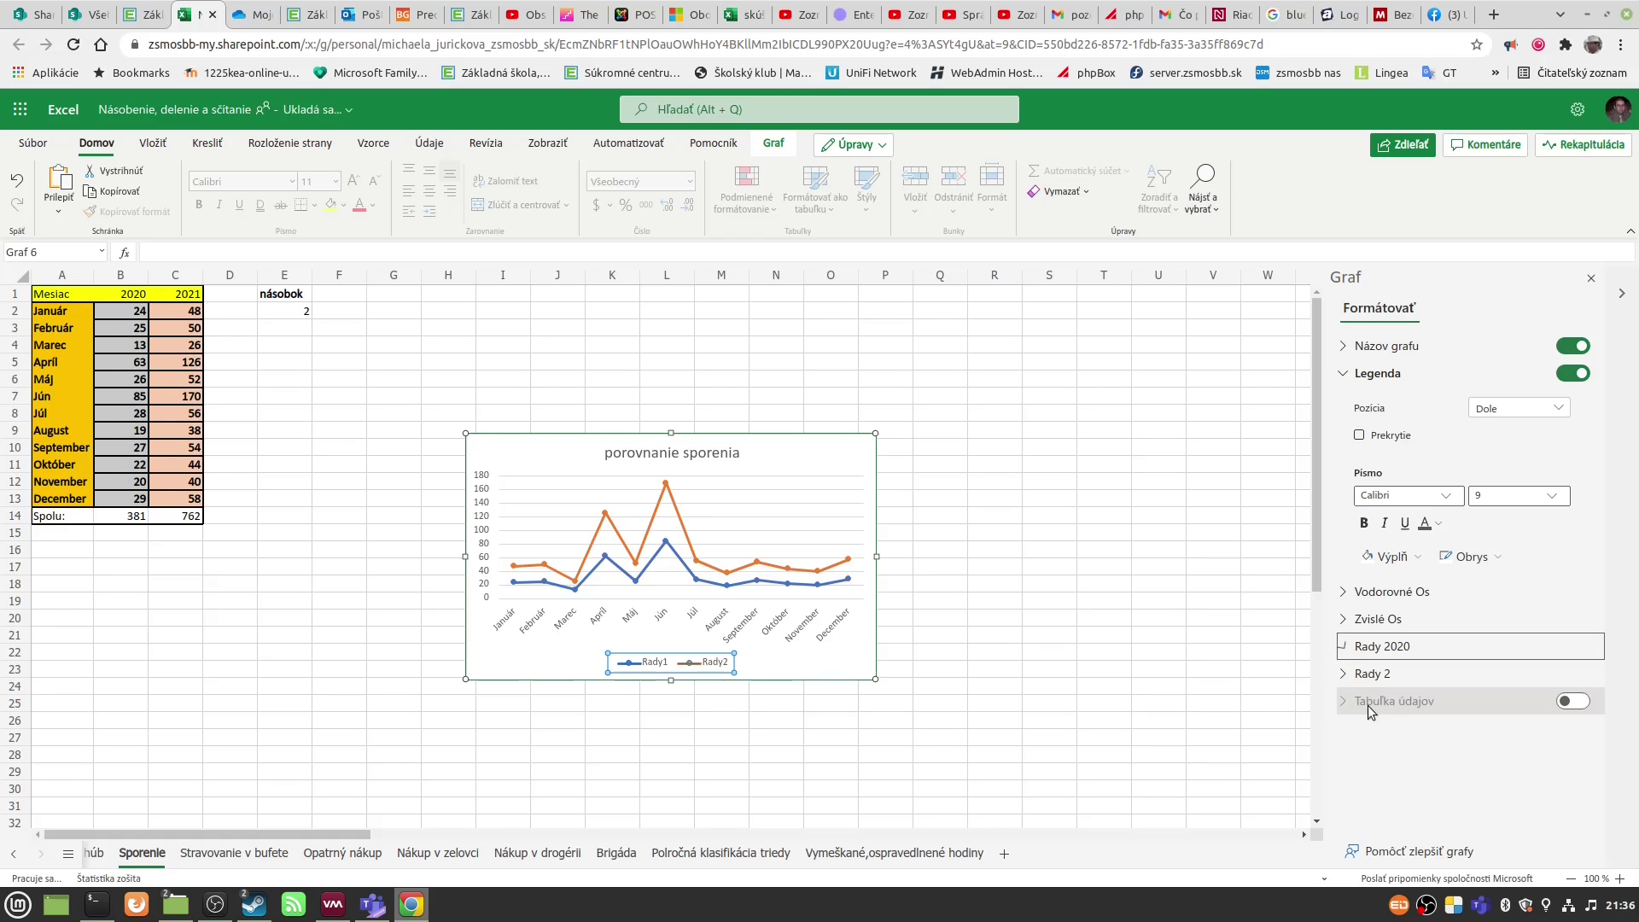
# Step: Rename the line chart's second data series, Rady2, as 2021
pyautogui.click(1356, 676)
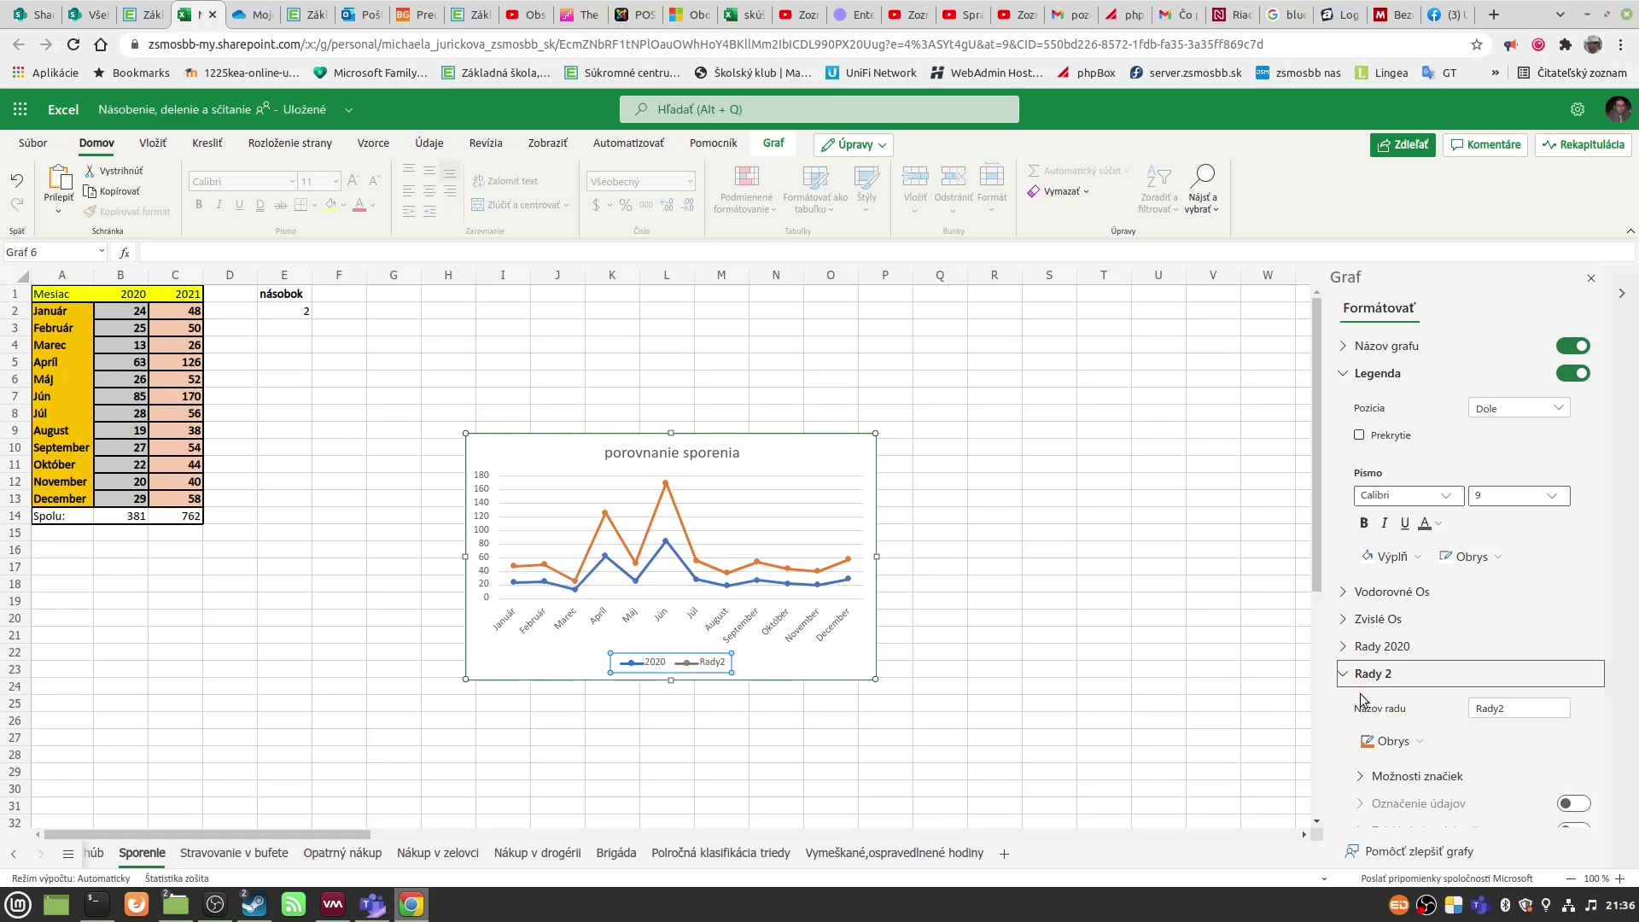
pyautogui.click(1521, 706)
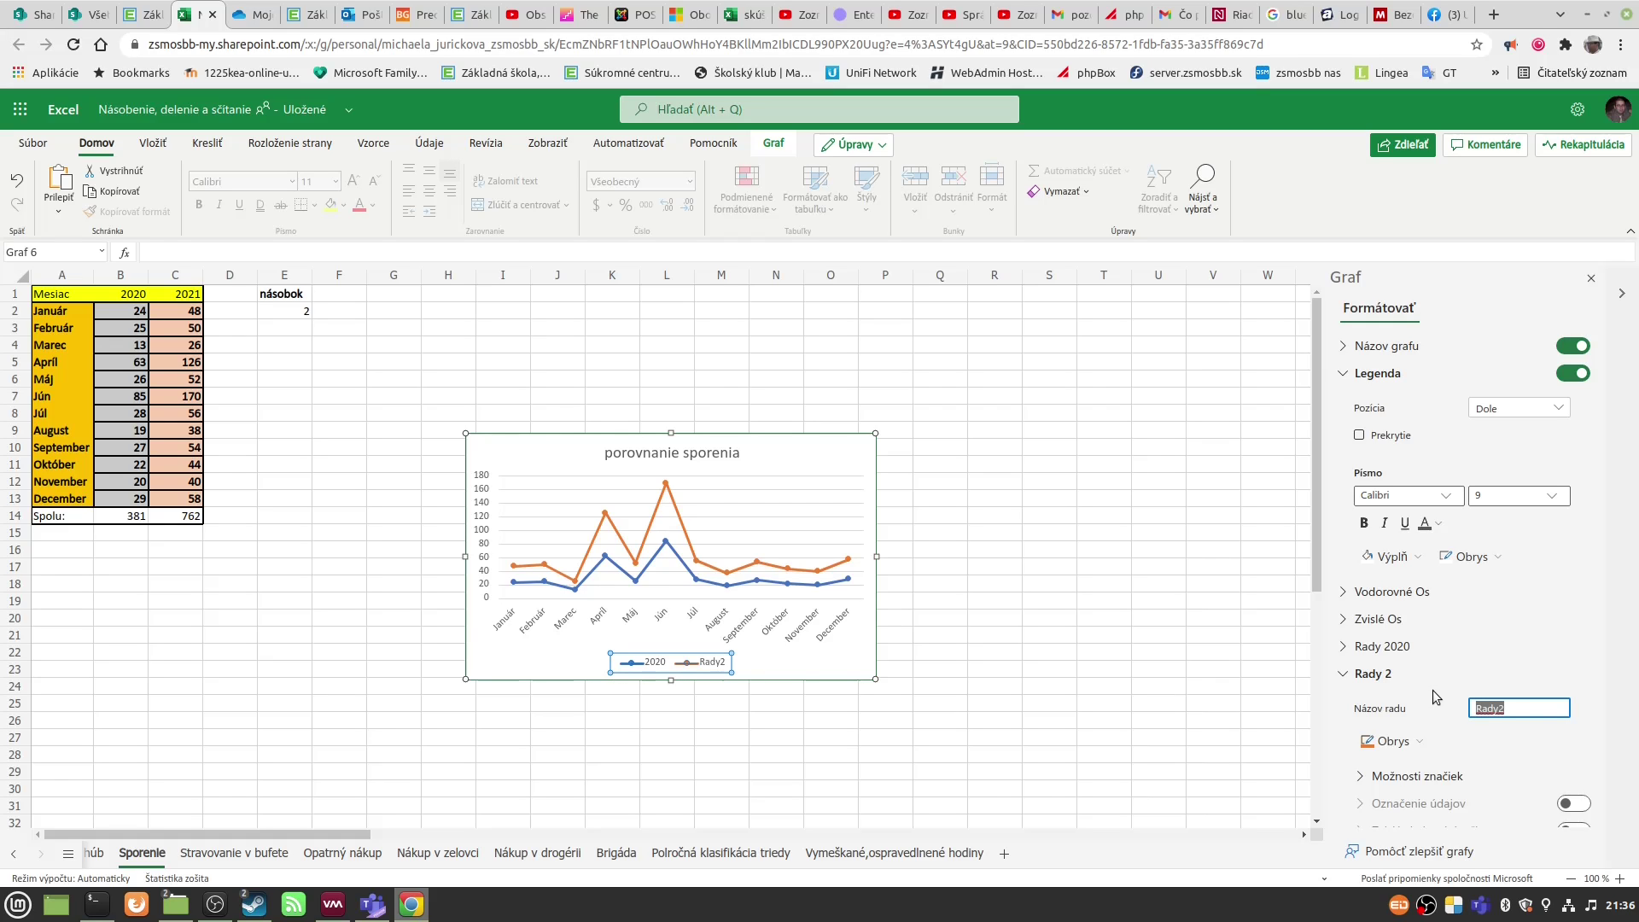
pyautogui.write('2021')
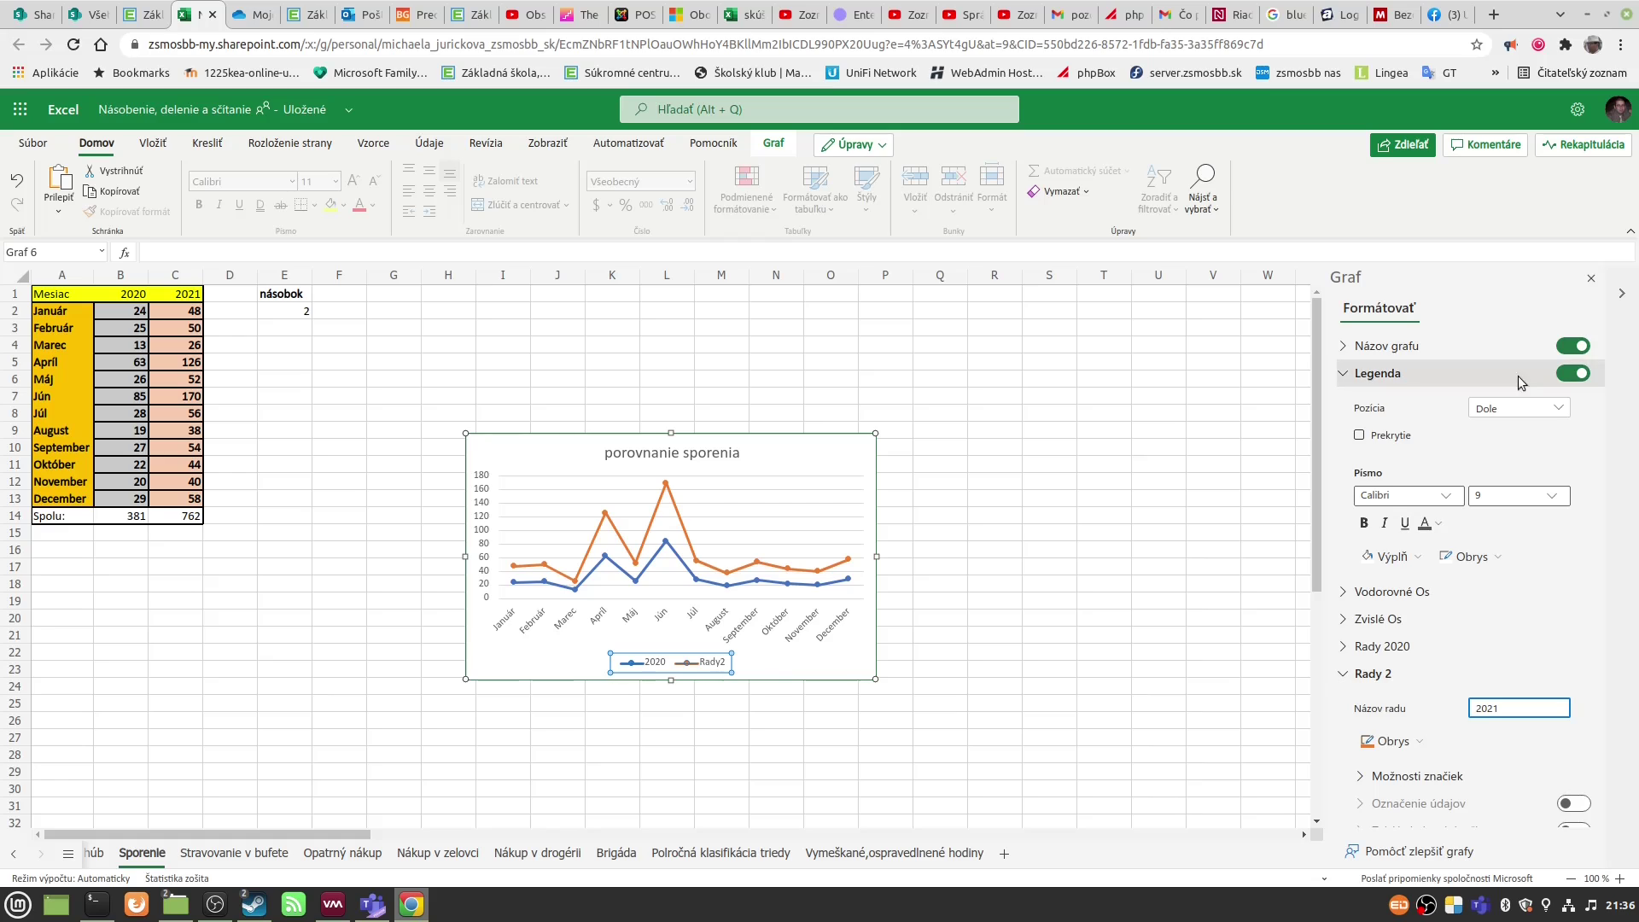
pyautogui.click(1141, 583)
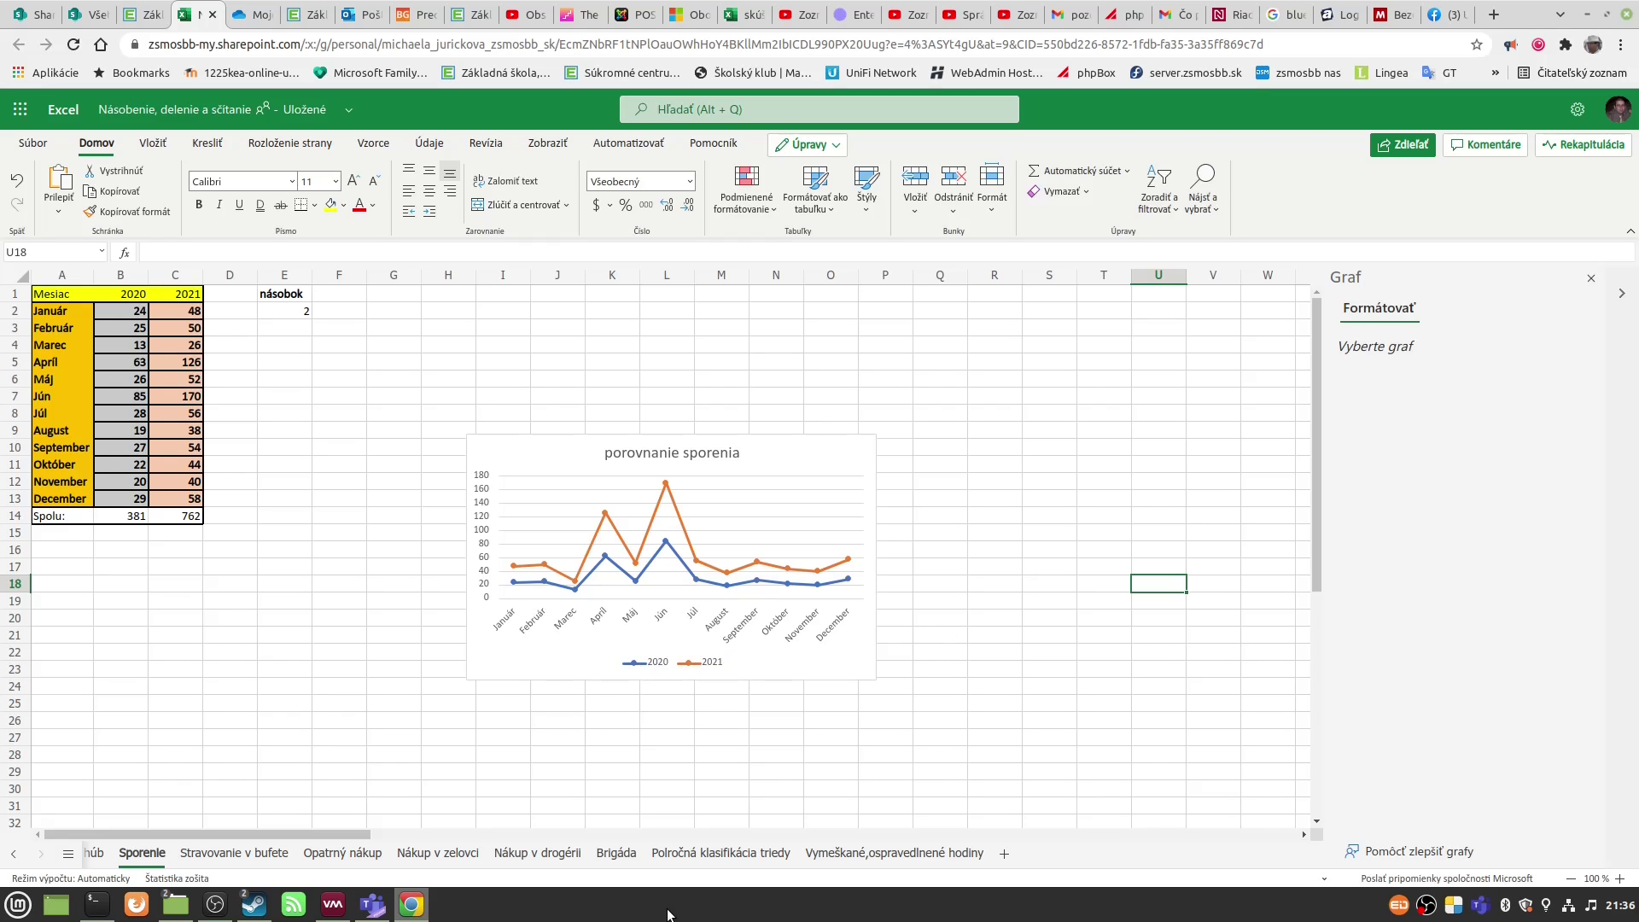
# Step: Read the class results task in the EduPage assignment, and open the Polročná klasifikácia triedy sheet in the Excel workbook
pyautogui.click(151, 13)
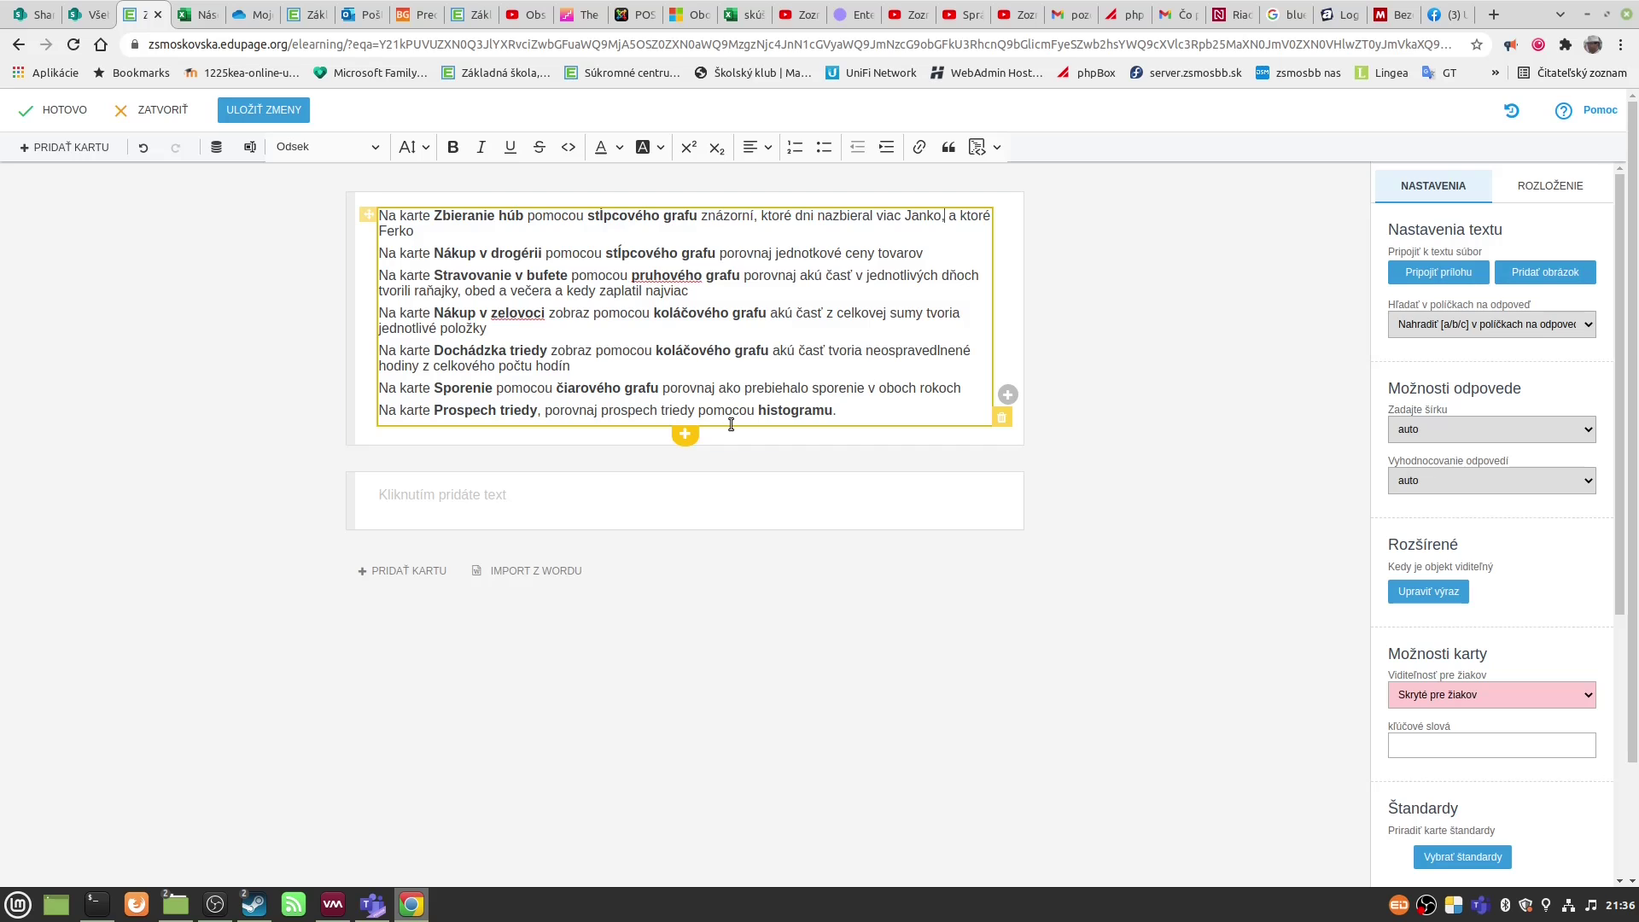
pyautogui.click(204, 15)
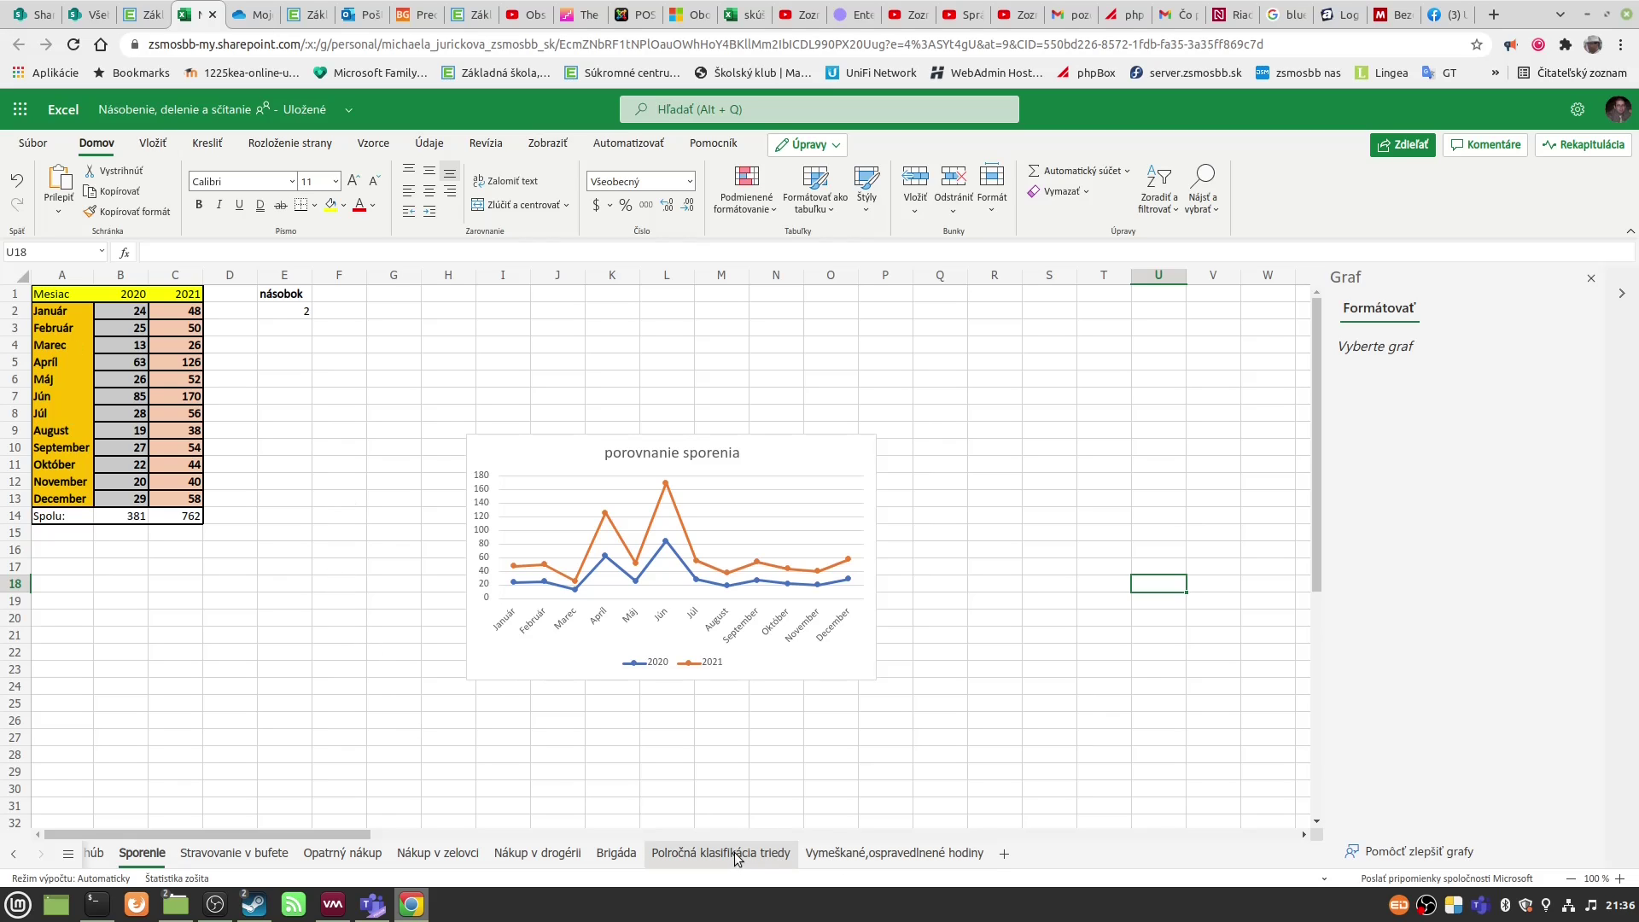
pyautogui.click(695, 854)
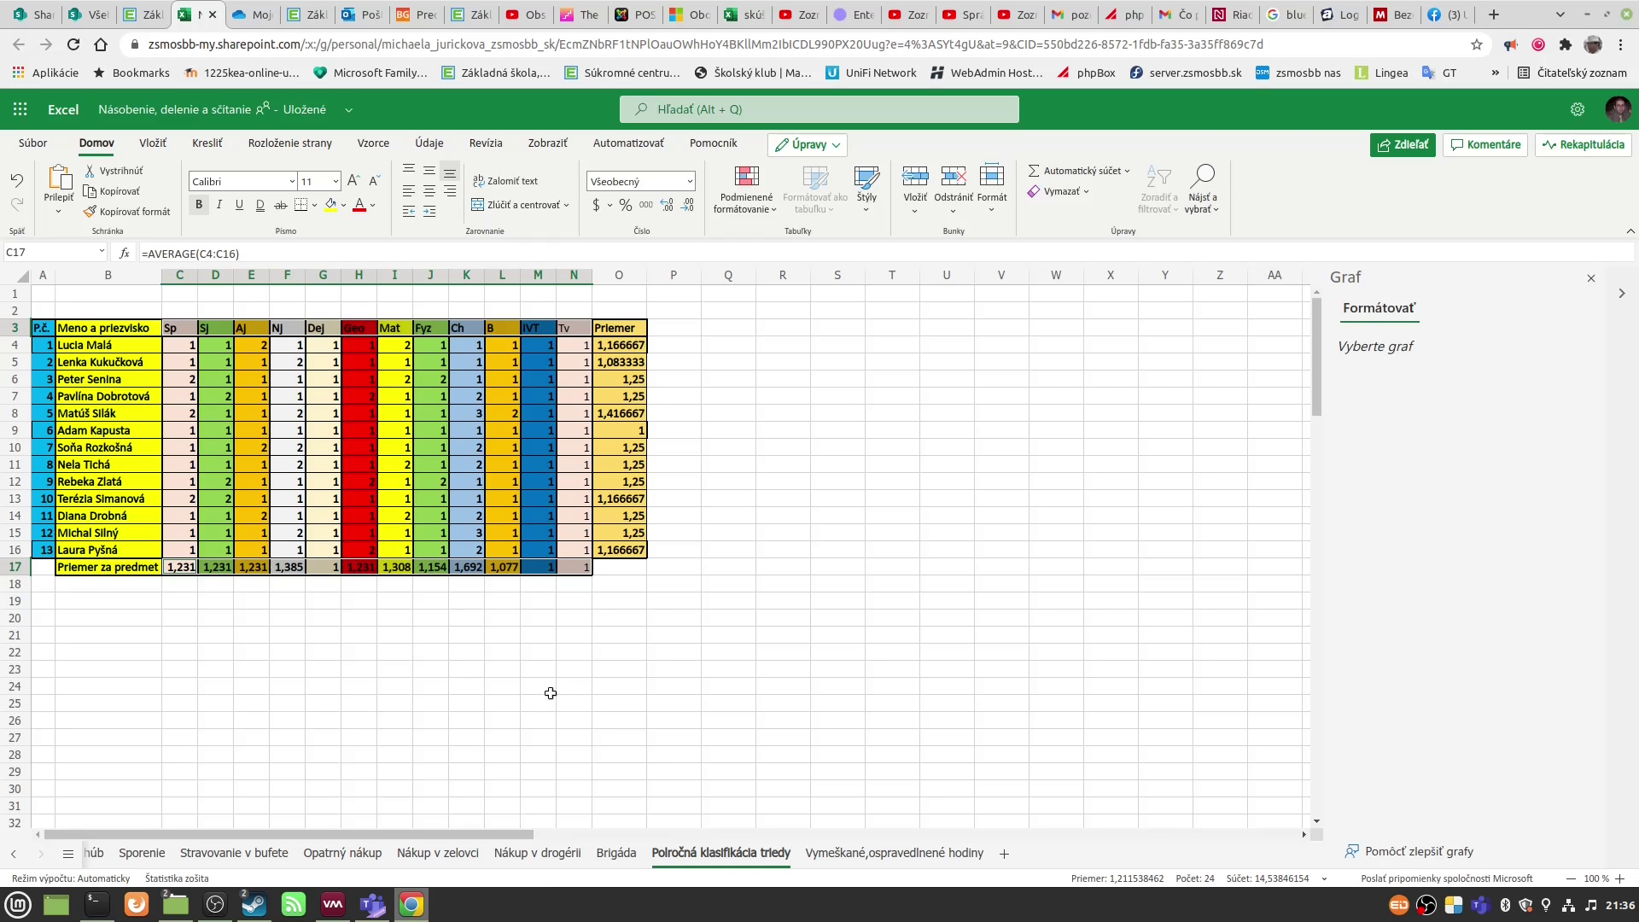
pyautogui.click(786, 362)
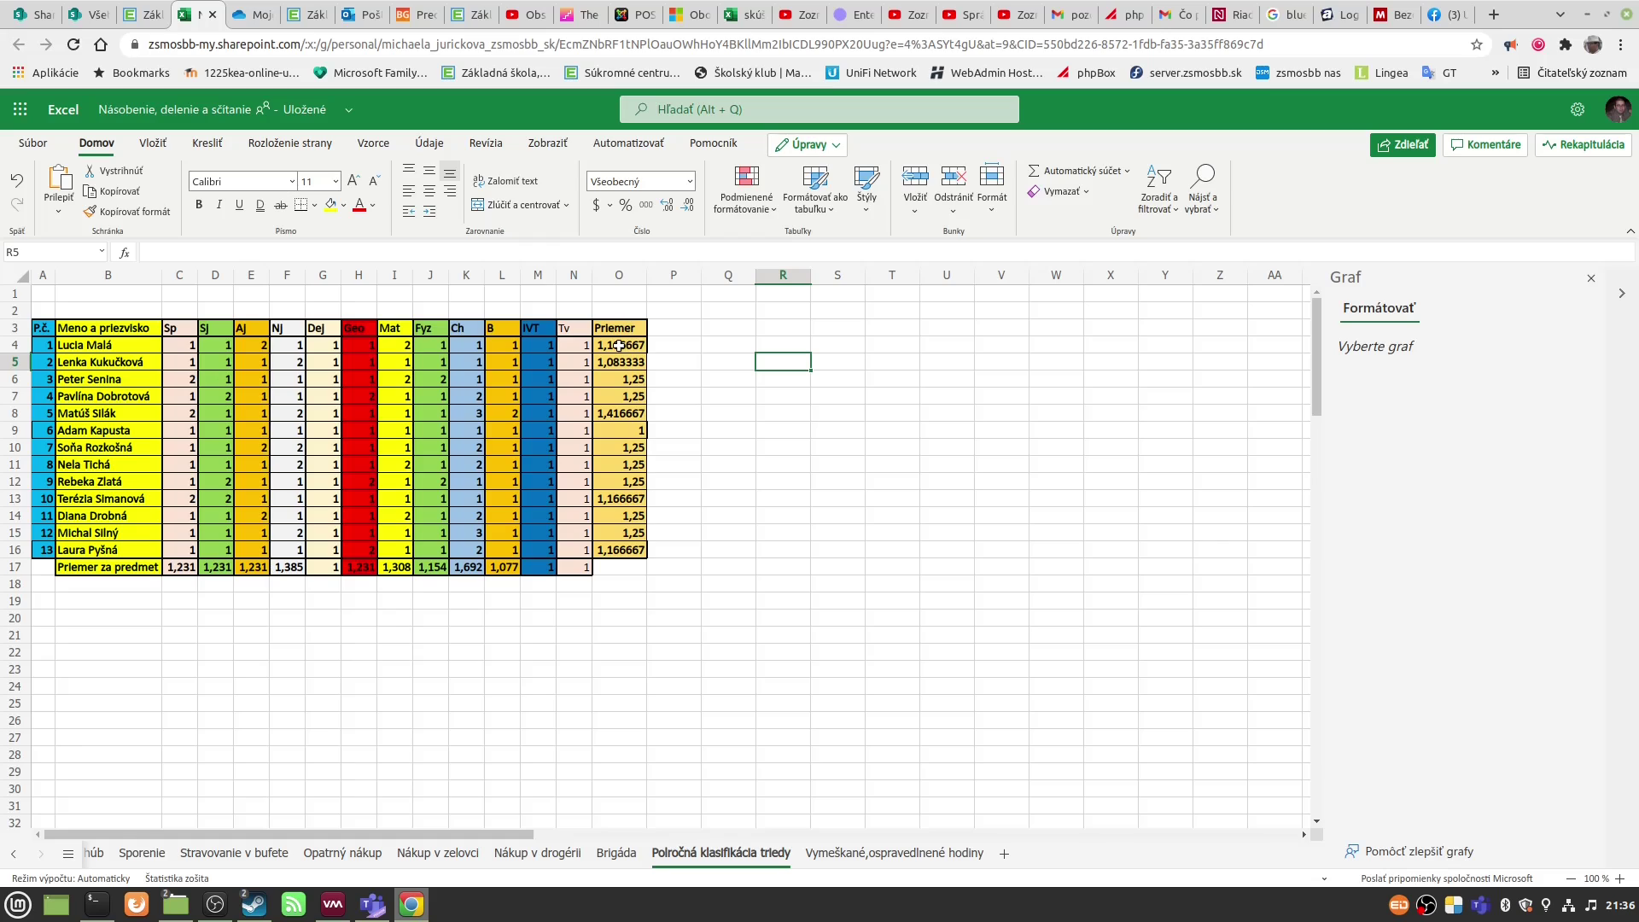
# Step: Insert a histogram of the pupils' averages in O4:O16 and move it beside the grades table
pyautogui.moveTo(621, 343); pyautogui.dragTo(615, 549)
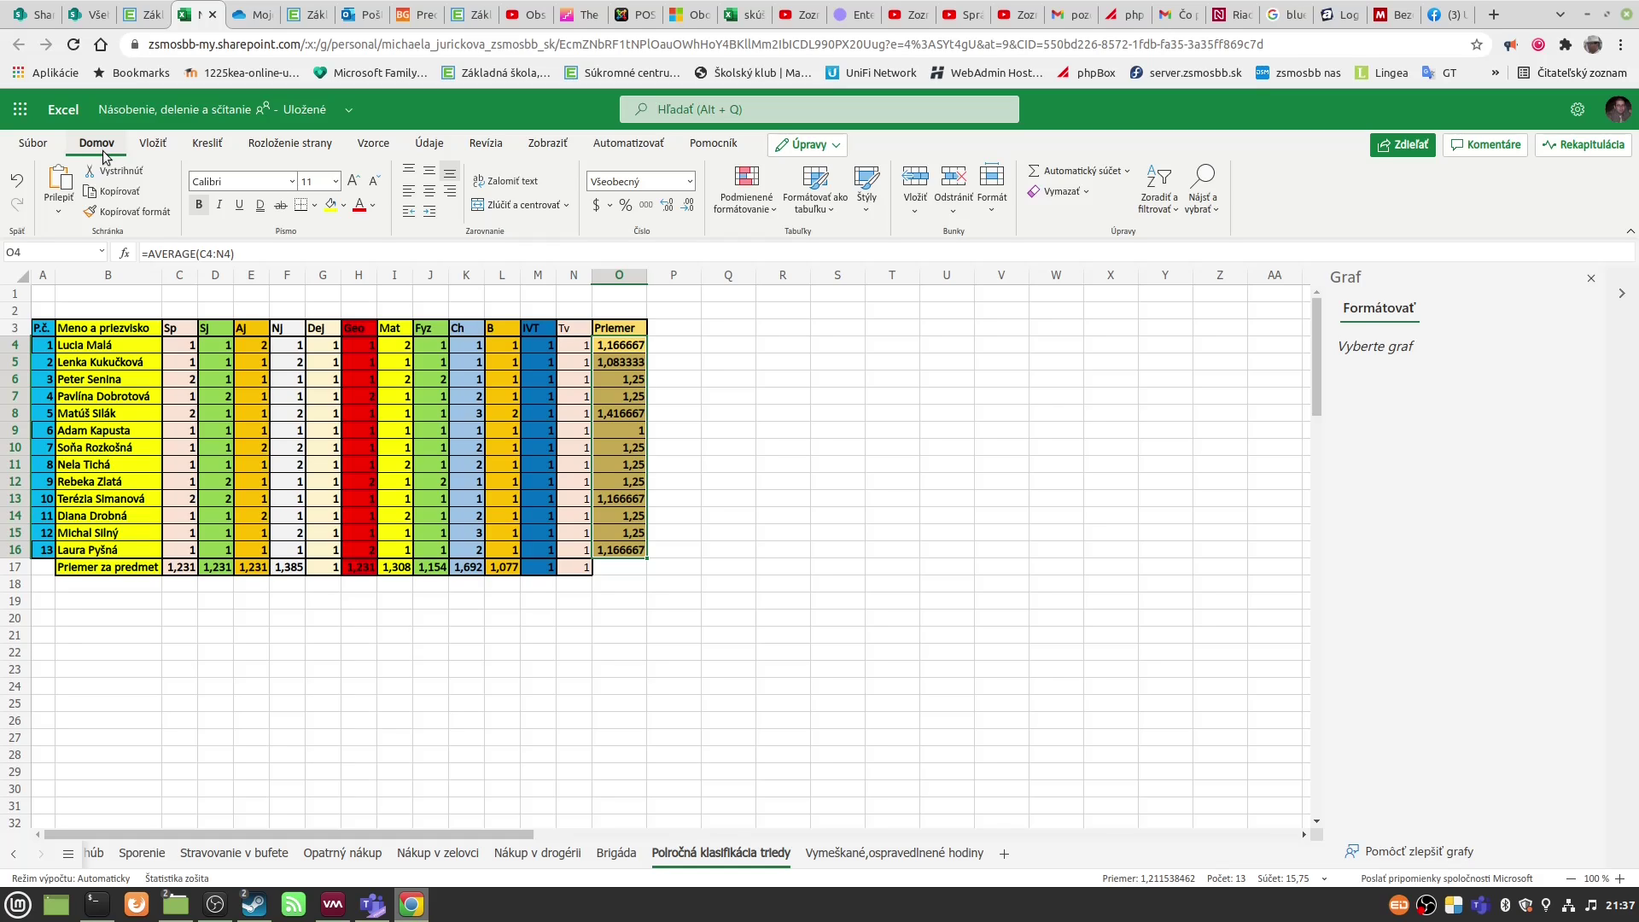
pyautogui.click(154, 145)
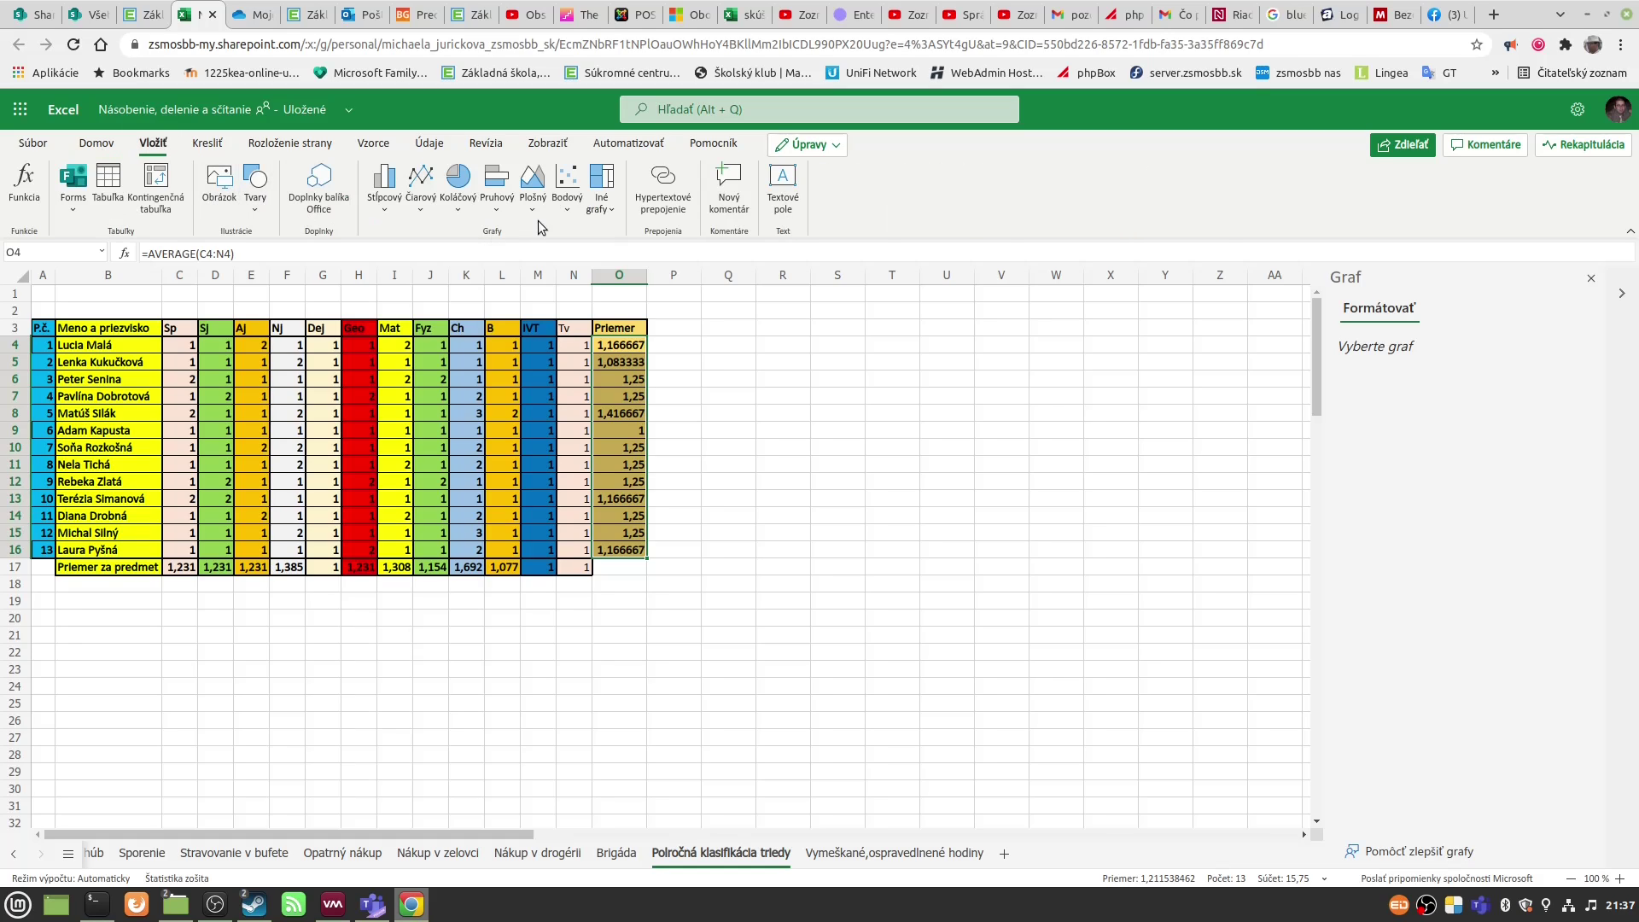
pyautogui.click(611, 210)
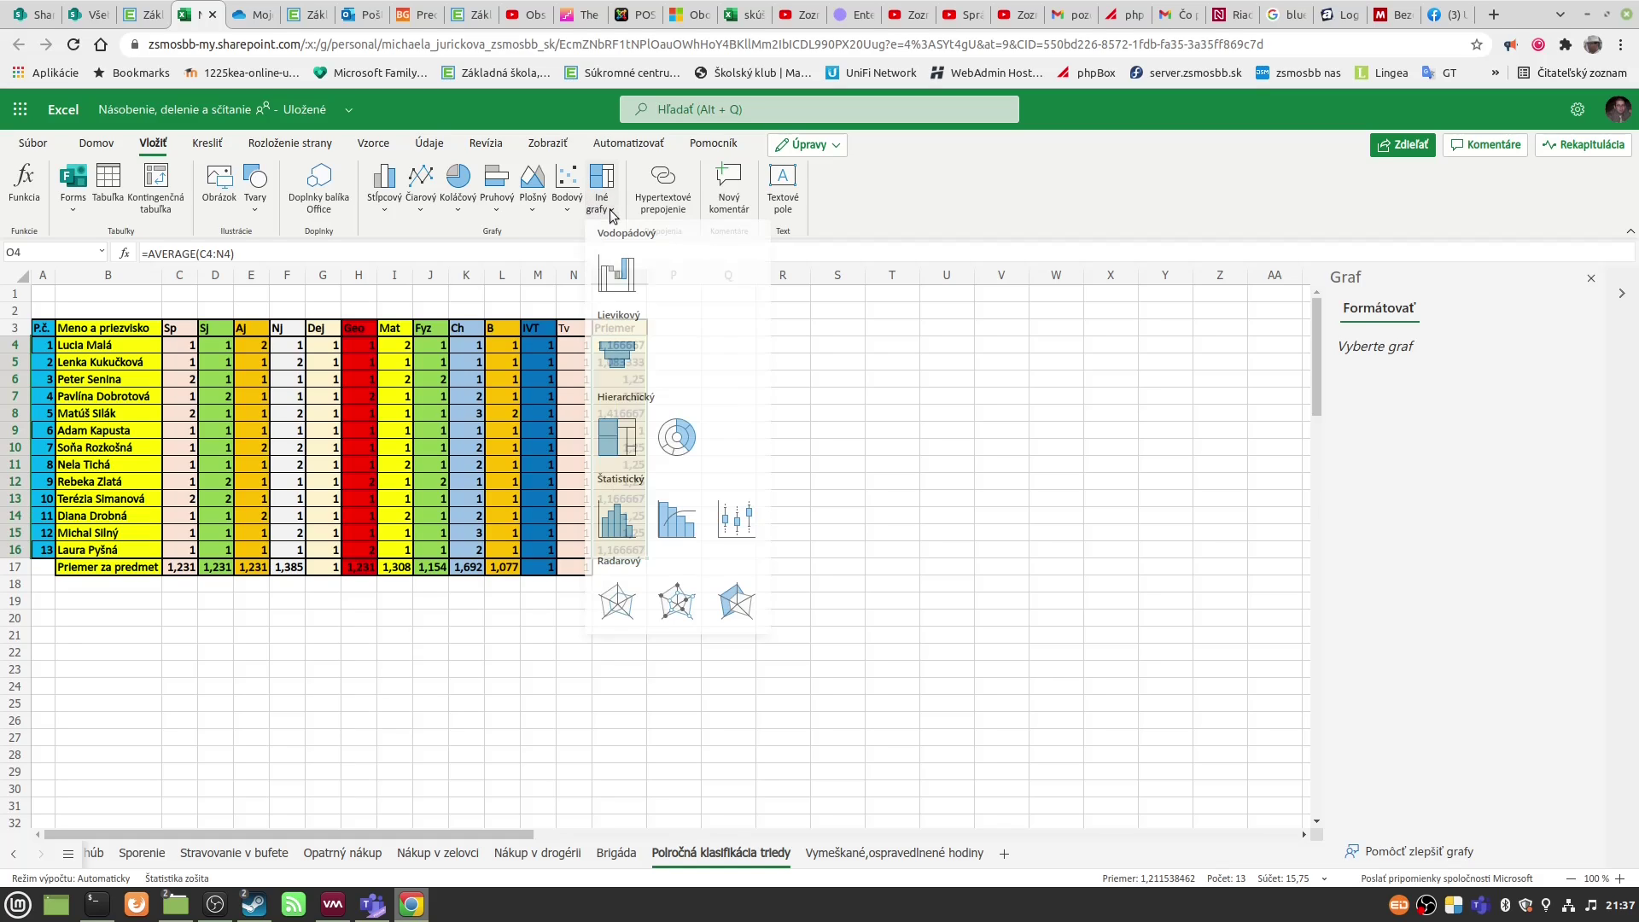
pyautogui.click(618, 530)
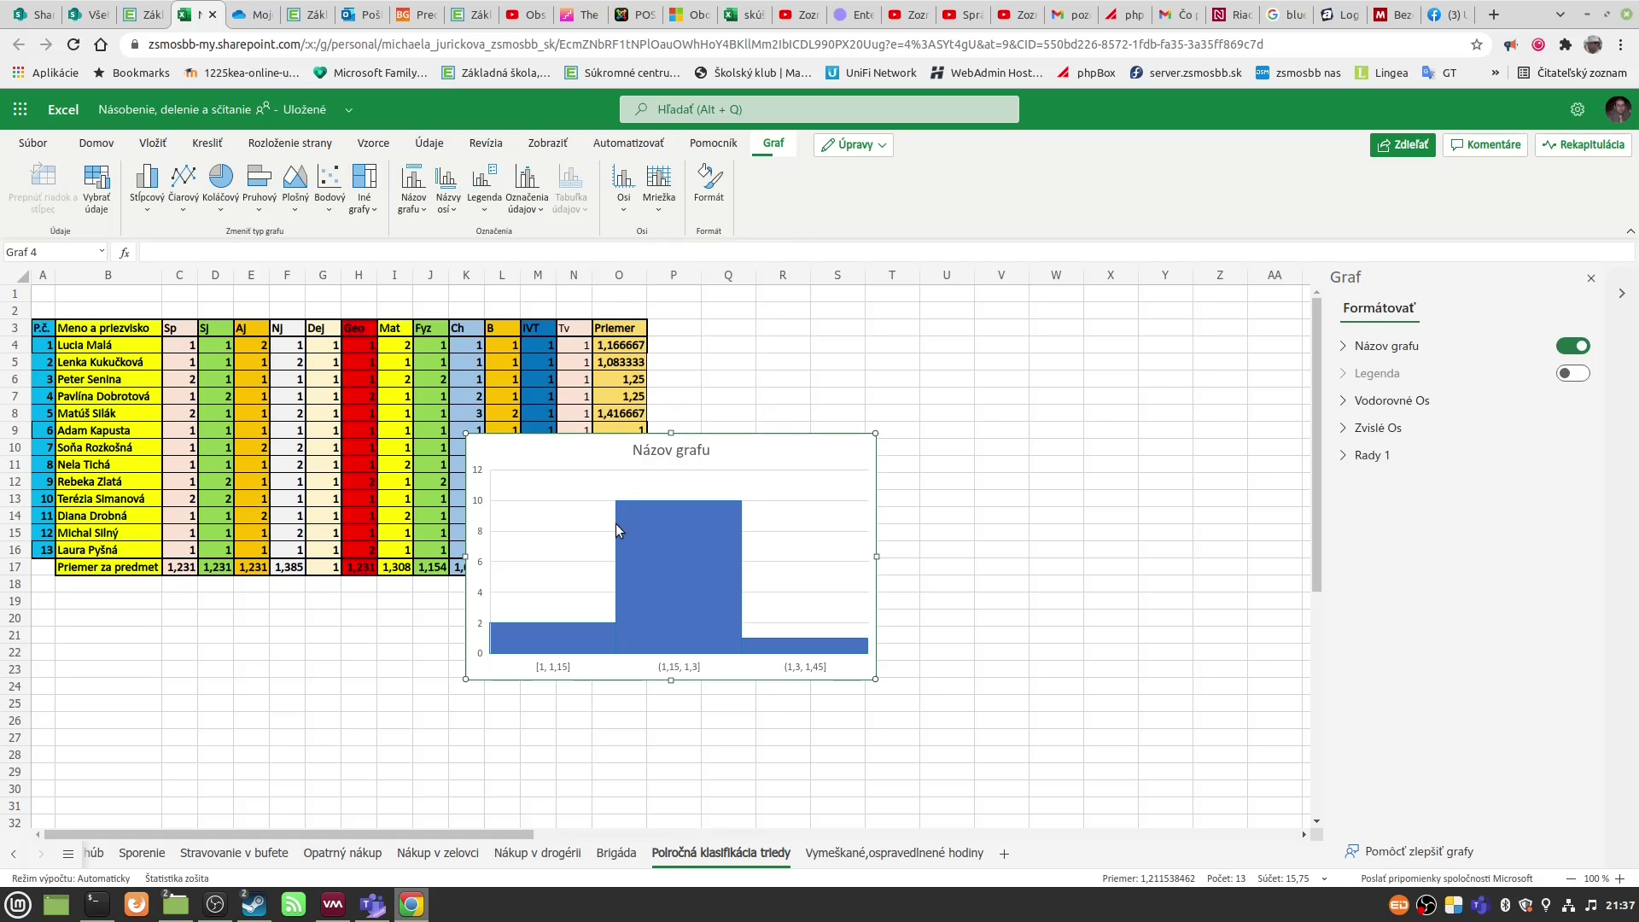
pyautogui.moveTo(749, 455); pyautogui.dragTo(950, 352)
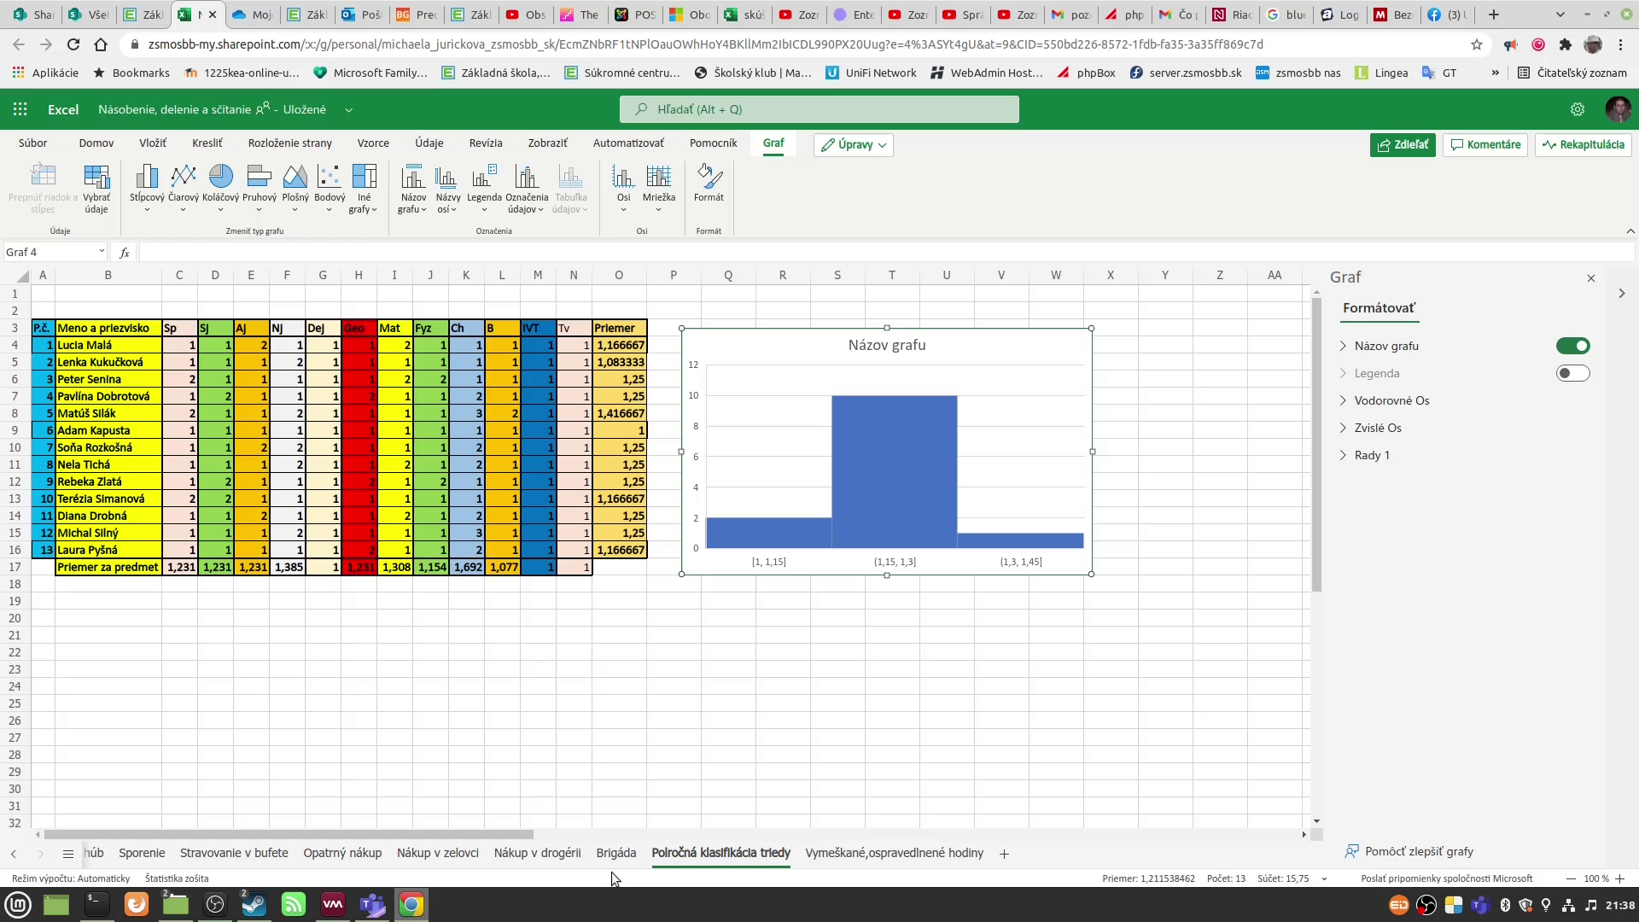
# Step: Open the Nákup v drogérii sheet with the price comparison chart
pyautogui.click(516, 853)
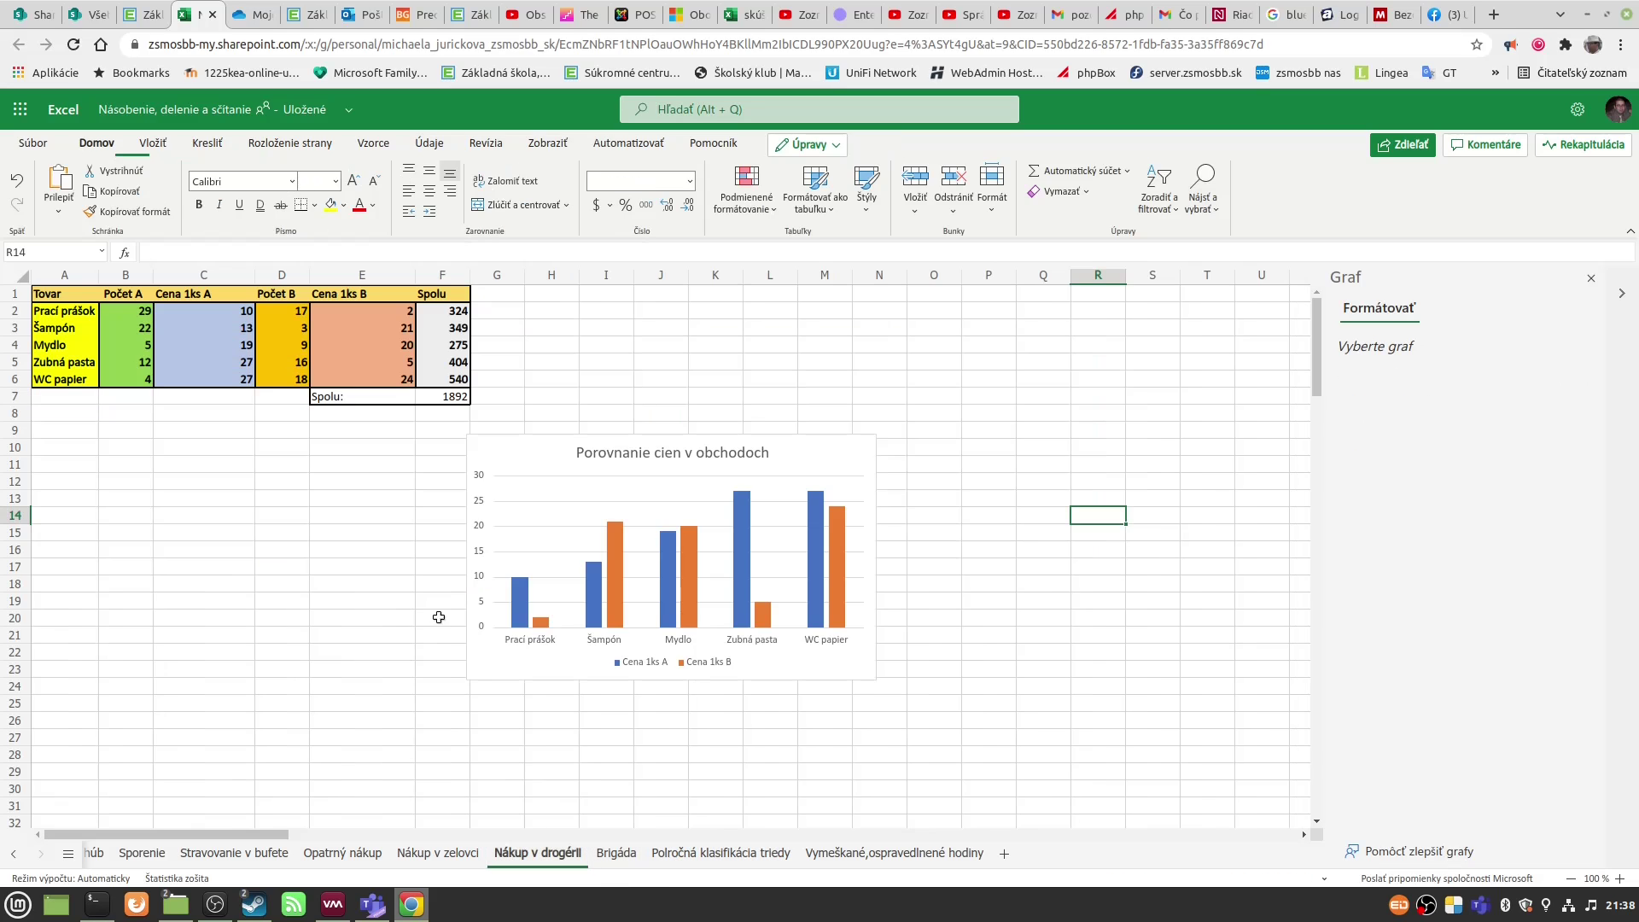